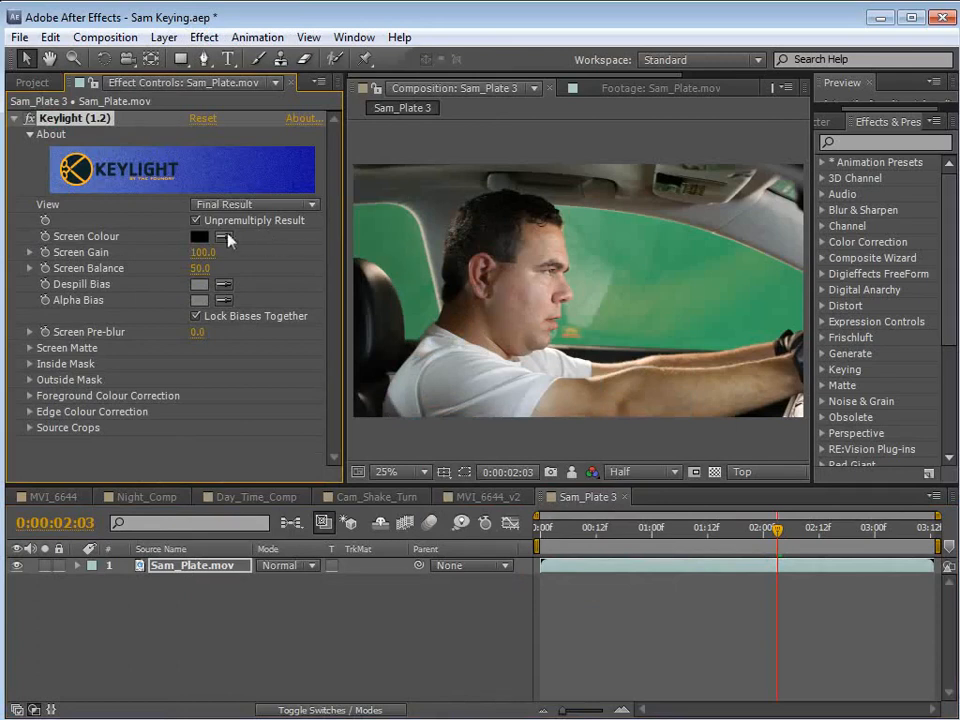
Sample the green of the large side window as Keylight's Screen Colour.
click(225, 238)
click(642, 228)
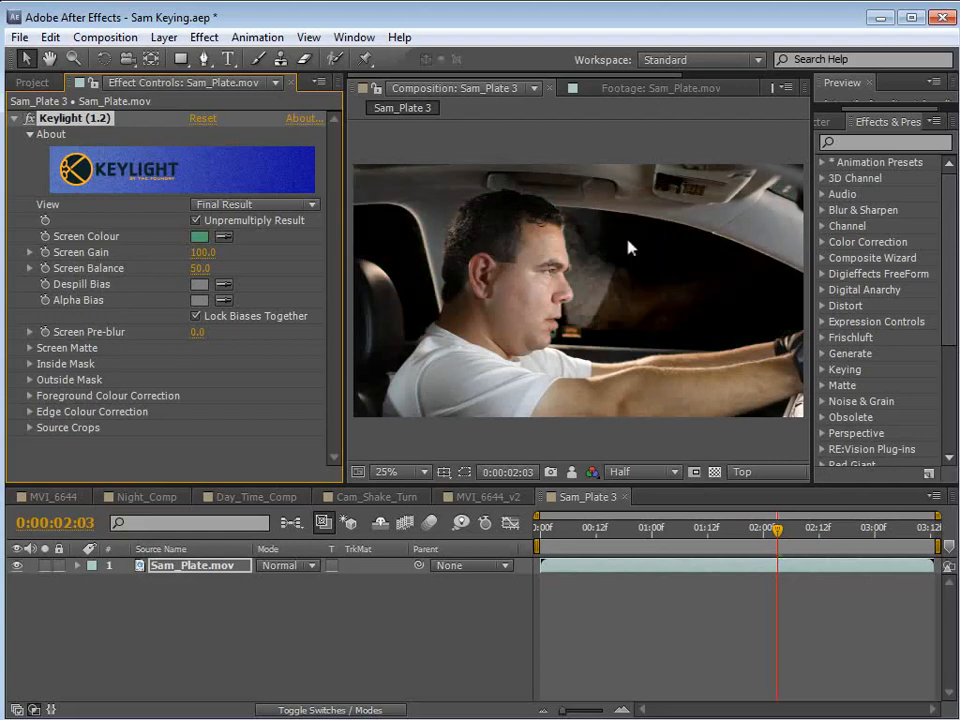
Compare the plate with Keylight off and on, examining the window reflections and transparency up close.
scroll(620, 280, up, 2)
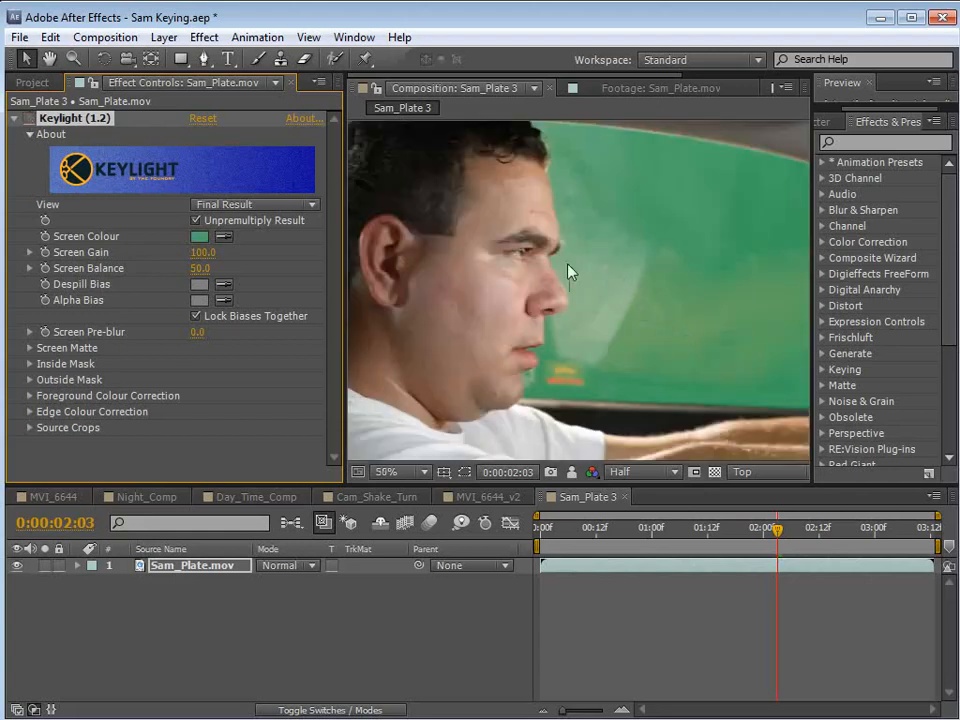
drag(686, 311, 527, 316)
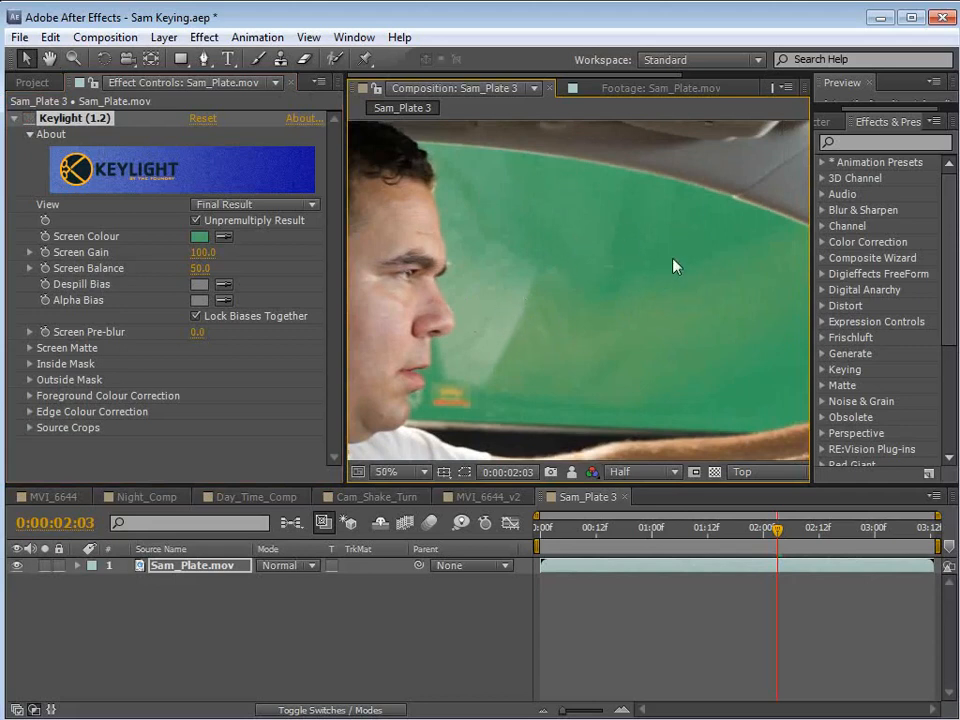
scroll(604, 297, down, 2)
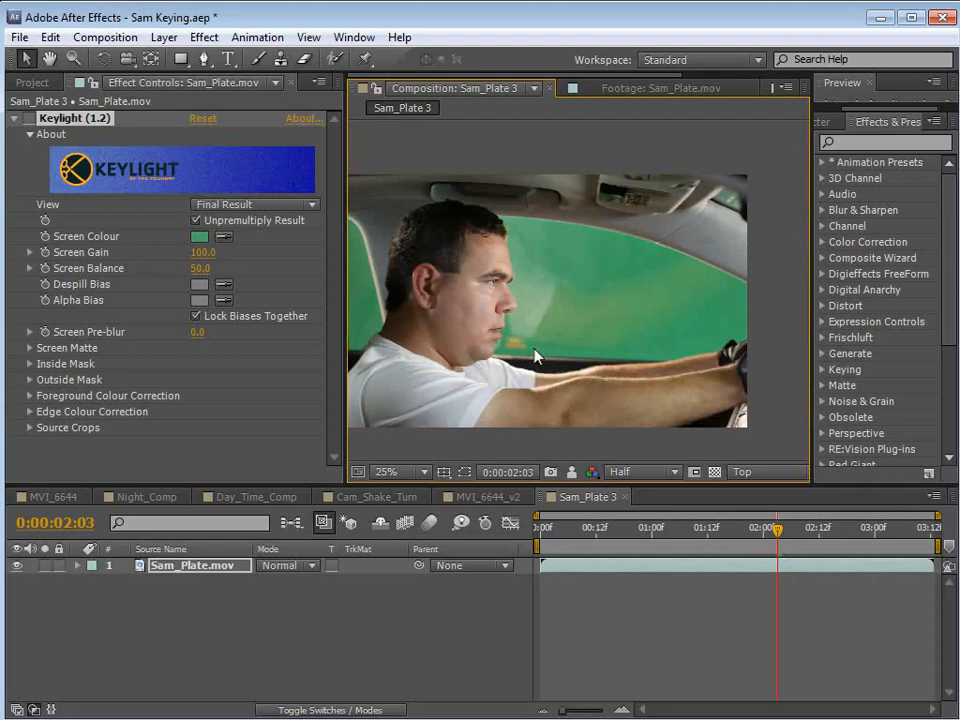
drag(540, 339, 578, 336)
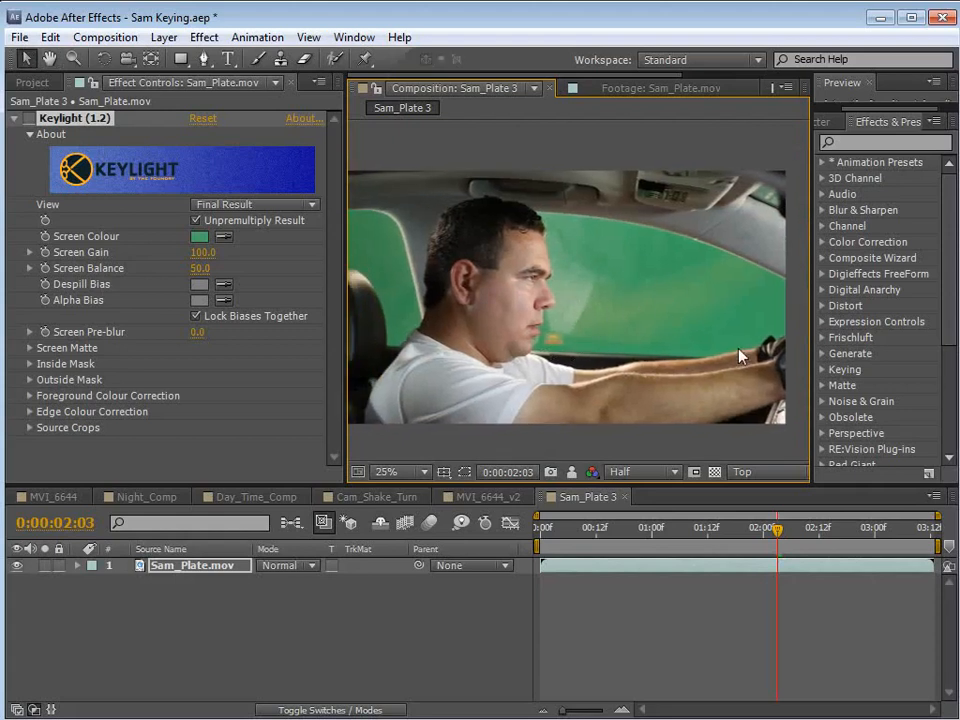
click(29, 119)
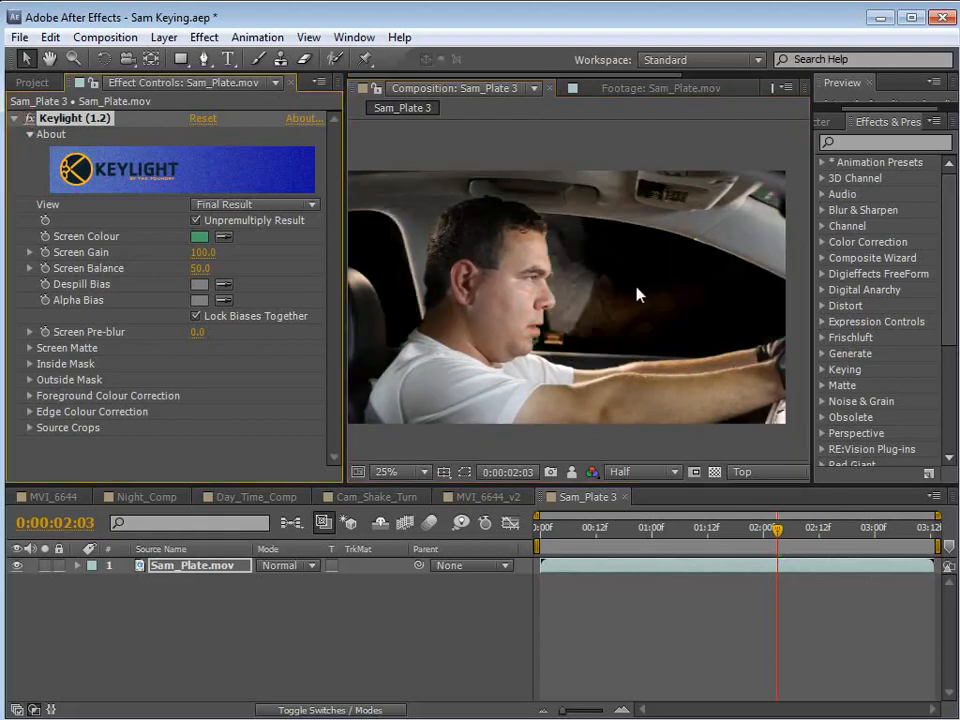
click(715, 471)
click(712, 471)
scroll(703, 339, up, 2)
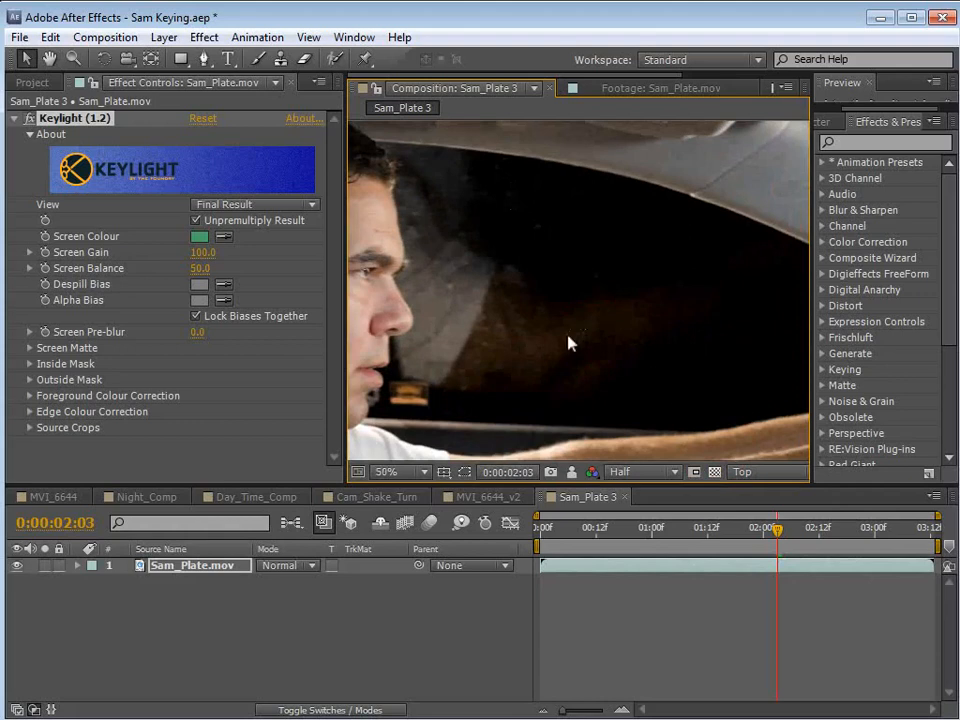
scroll(568, 342, down, 2)
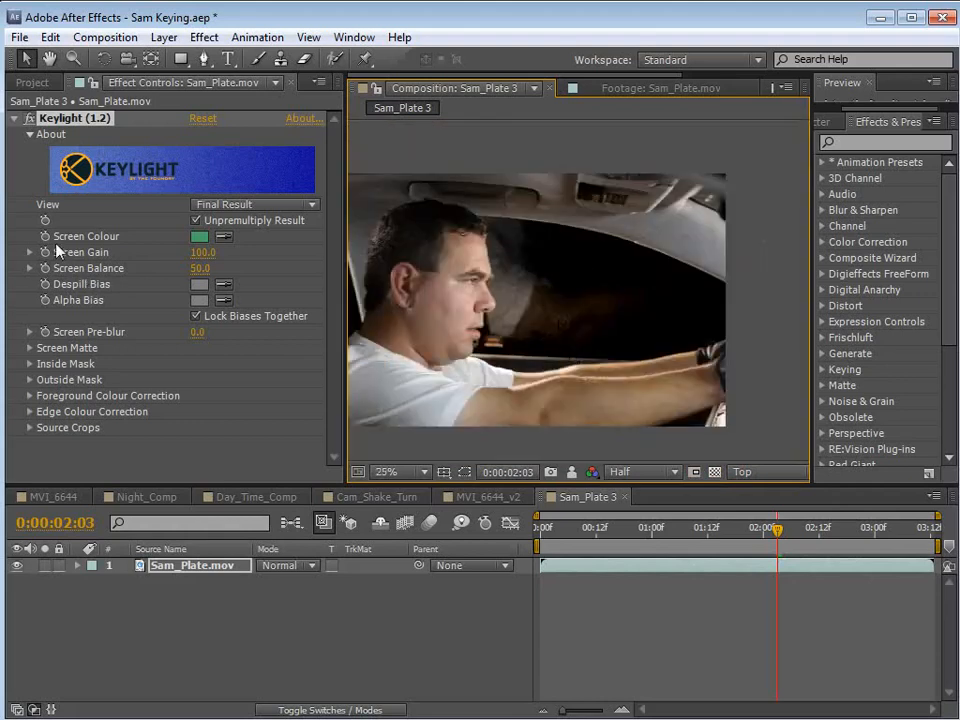
Set Keylight's Screen Gain to 70 and inspect the reflections in the side window.
click(203, 252)
text(70)
key(Return)
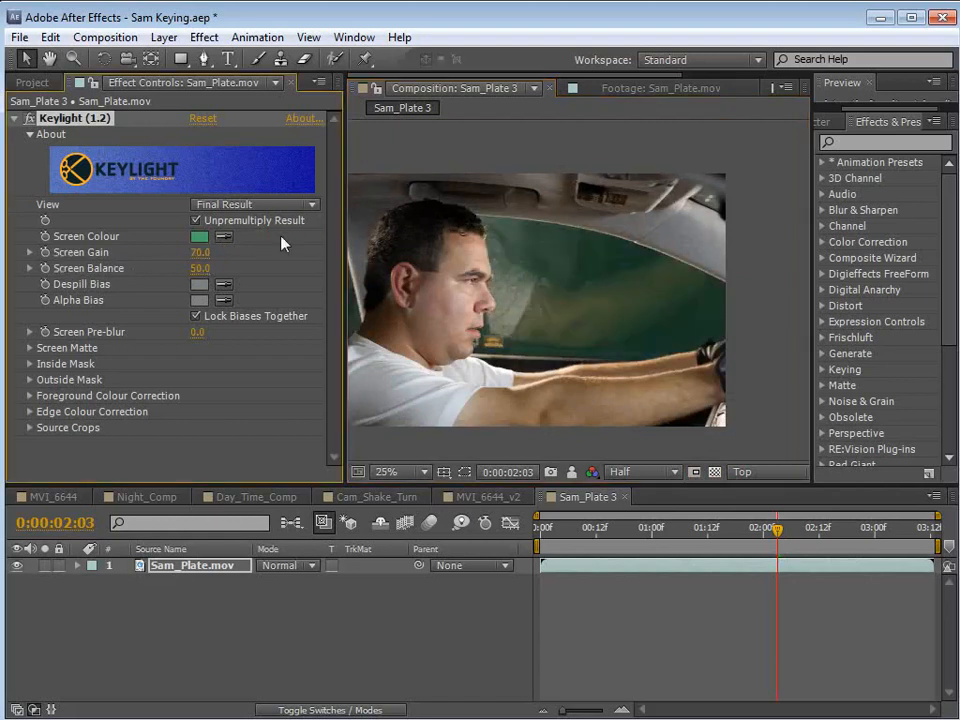
key(h)
drag(490, 346, 572, 340)
scroll(637, 337, up, 2)
drag(730, 343, 565, 342)
key(v)
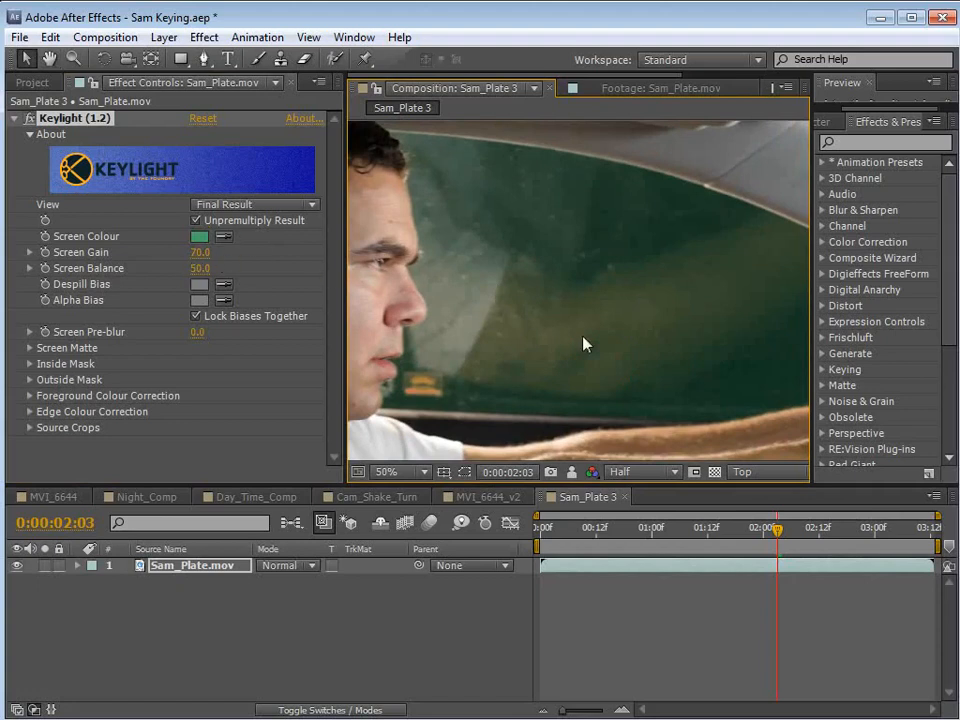
scroll(583, 343, down, 2)
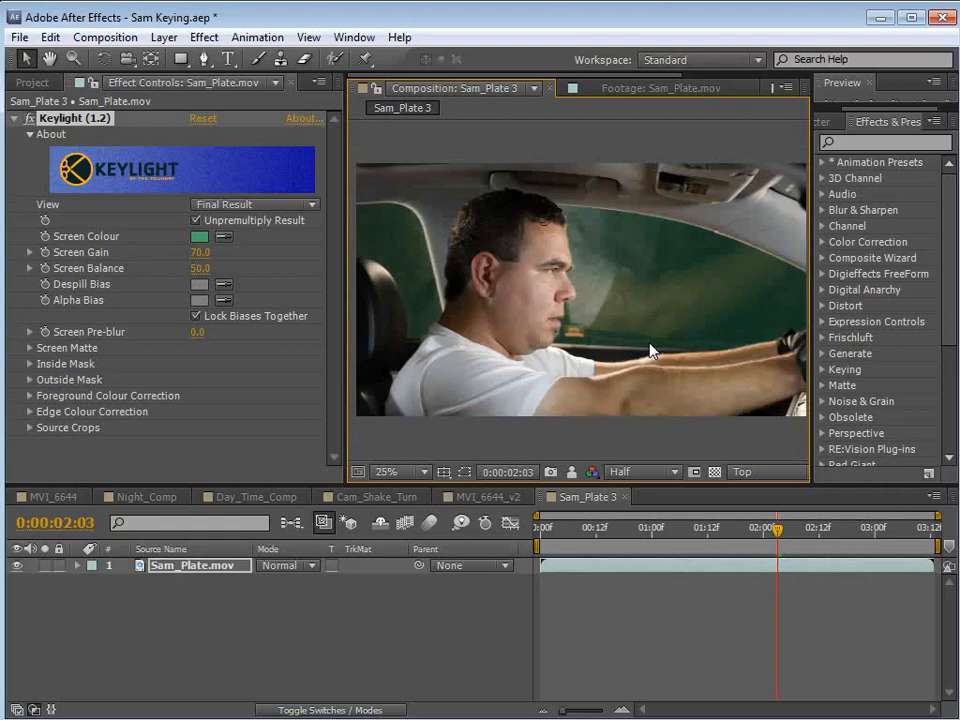
Duplicate the Sam_Plate.mov layer and delete Keylight from the lower copy.
click(184, 566)
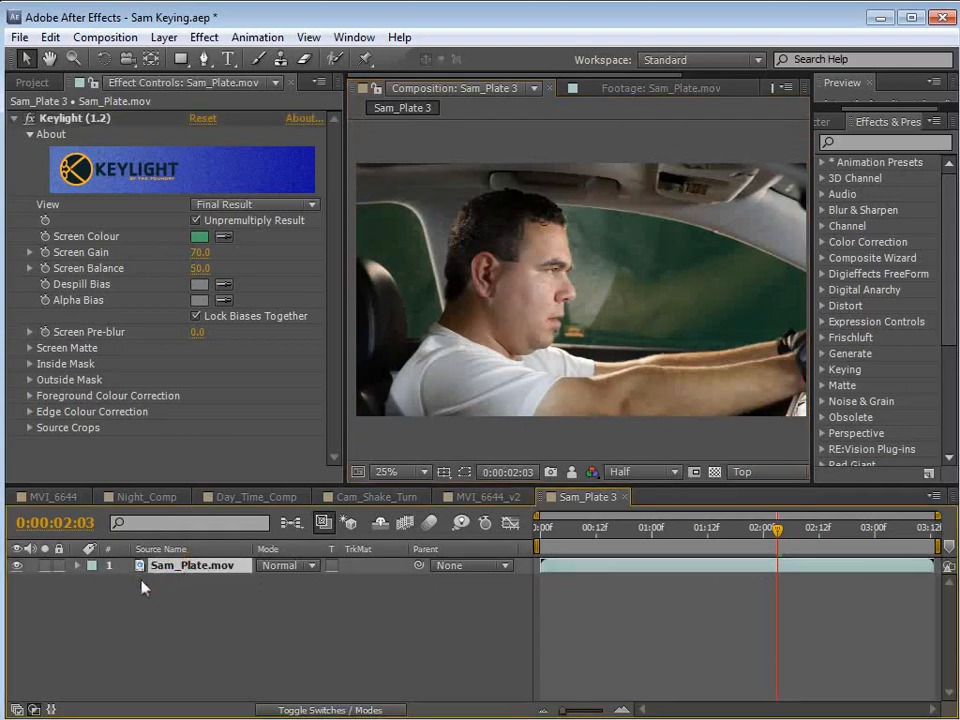
click(50, 37)
click(76, 296)
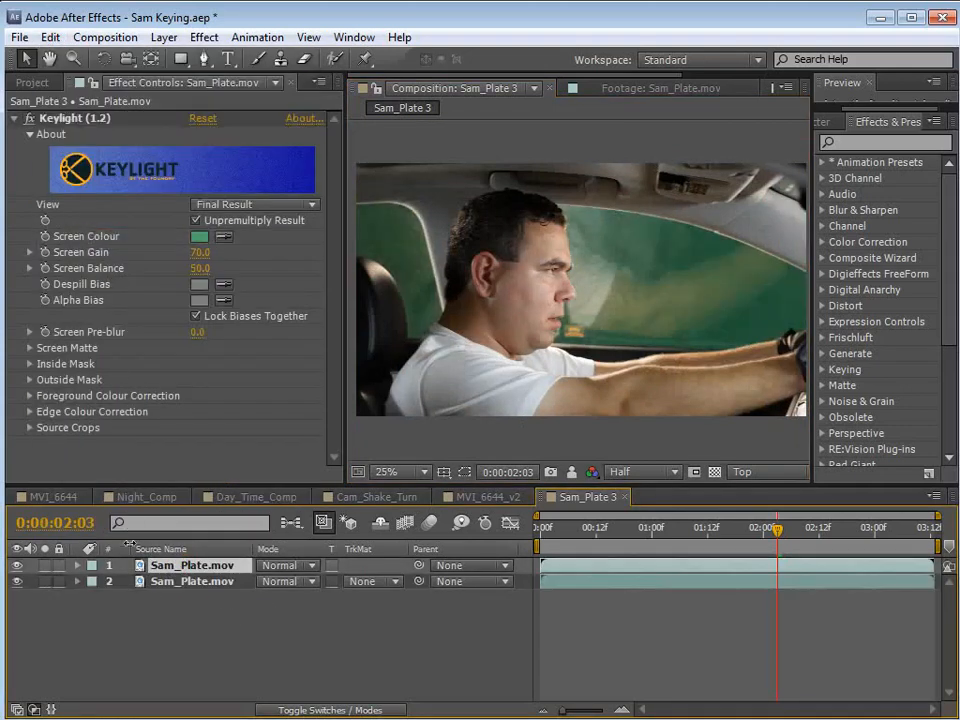
click(276, 590)
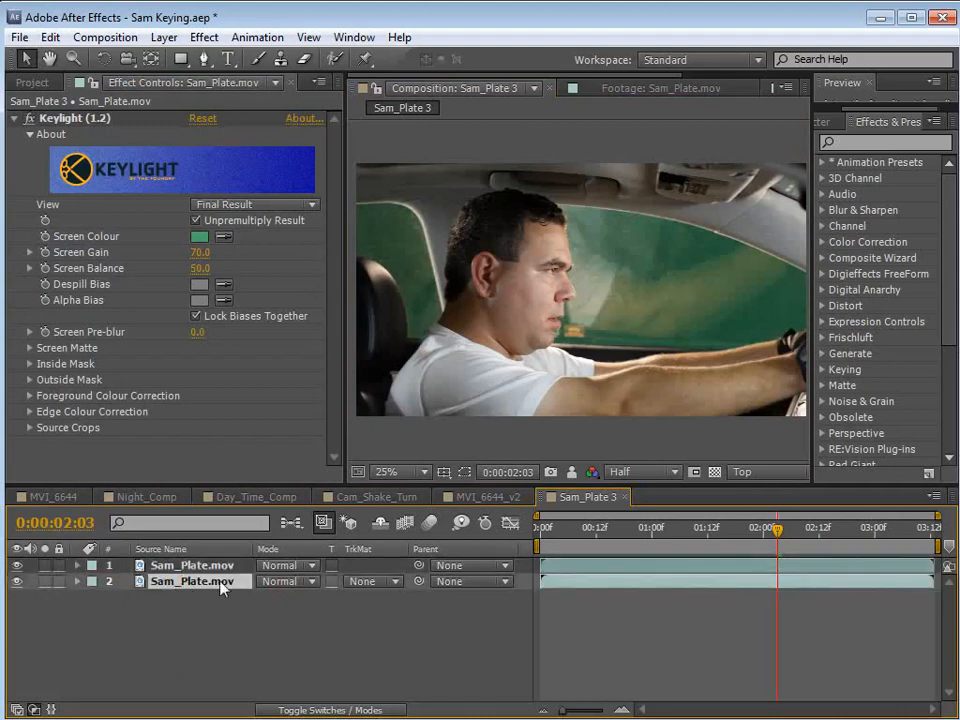
click(81, 120)
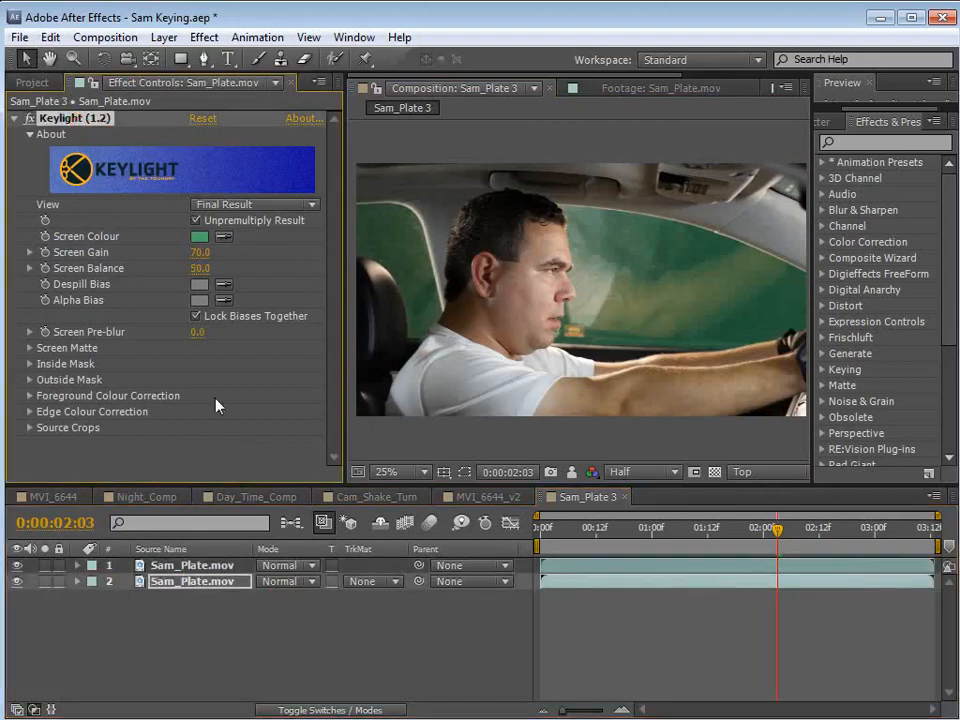
key(Delete)
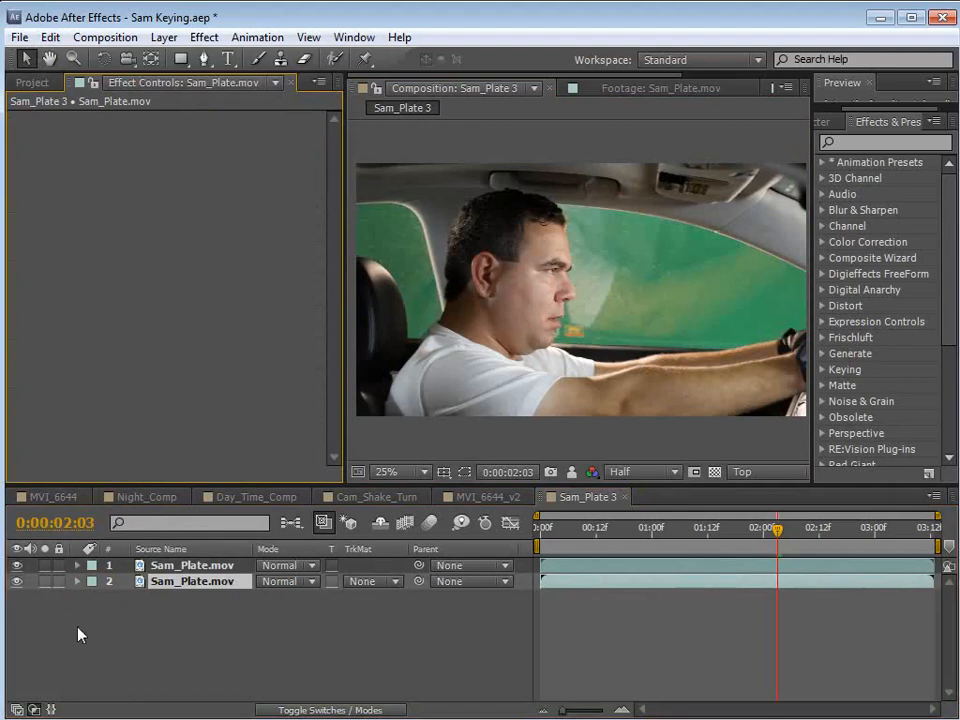
Hide the keyed upper layer and assign it as the Alpha Matte for the unkeyed lower Sam_Plate.mov layer.
click(16, 581)
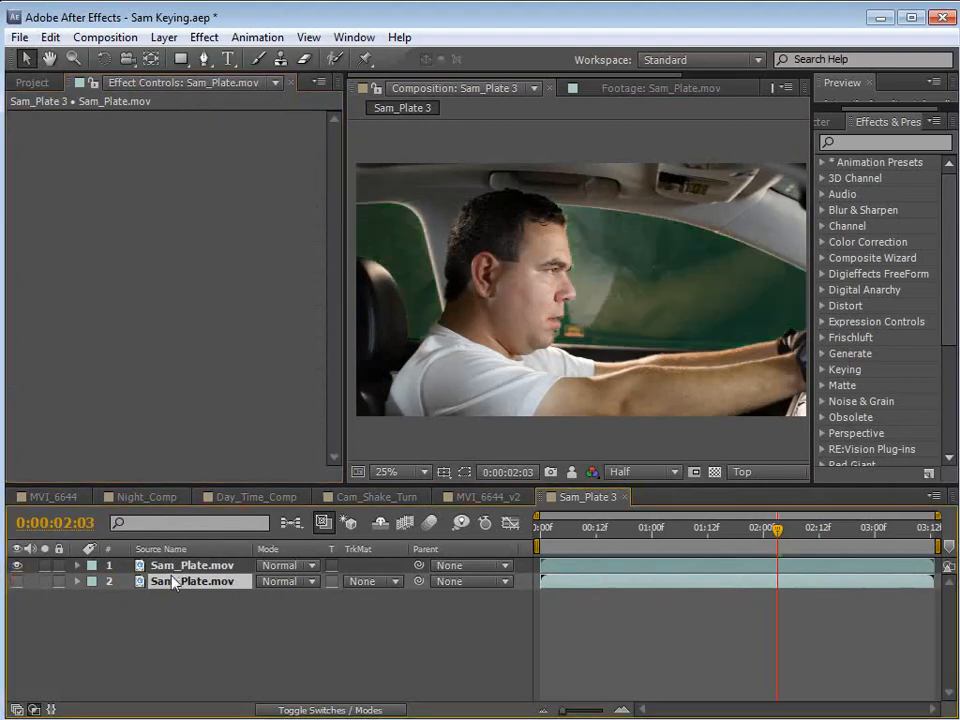
click(175, 566)
click(16, 566)
click(16, 581)
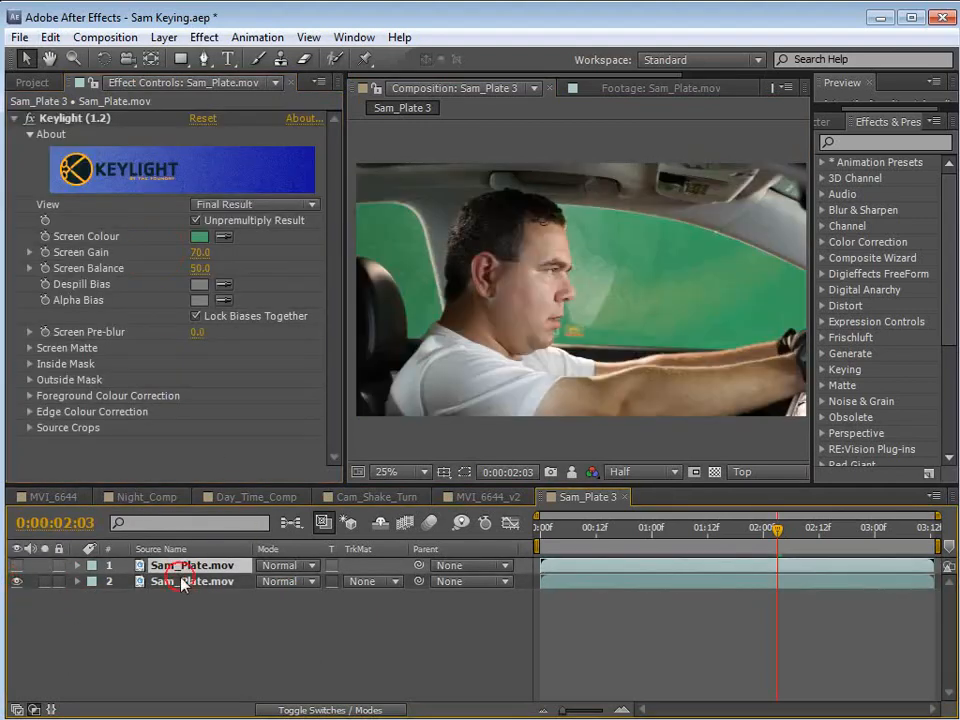
click(175, 581)
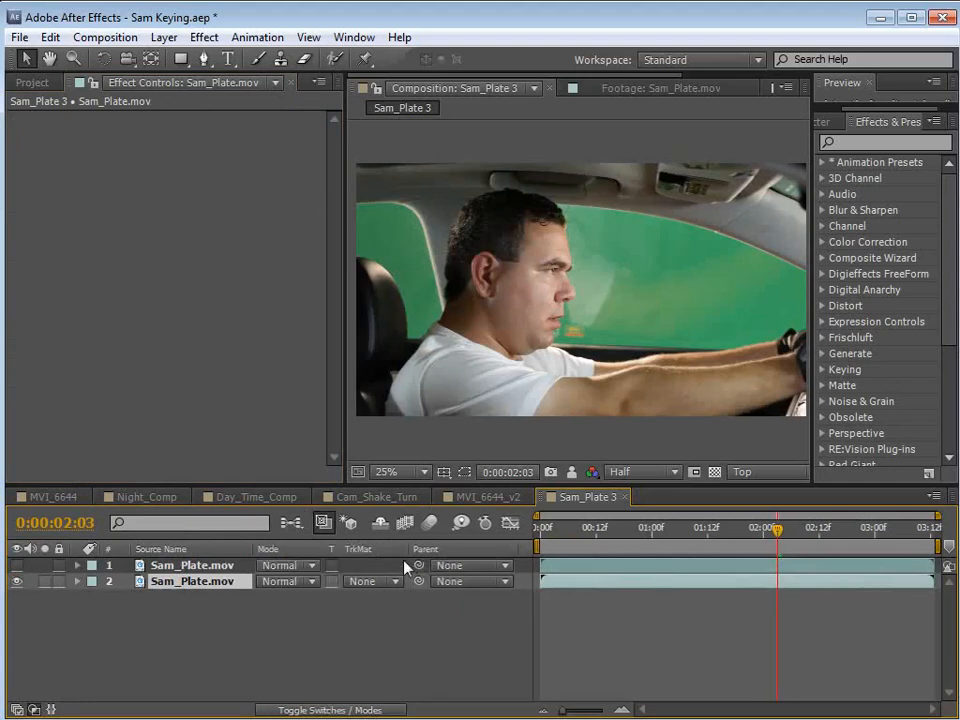
click(368, 581)
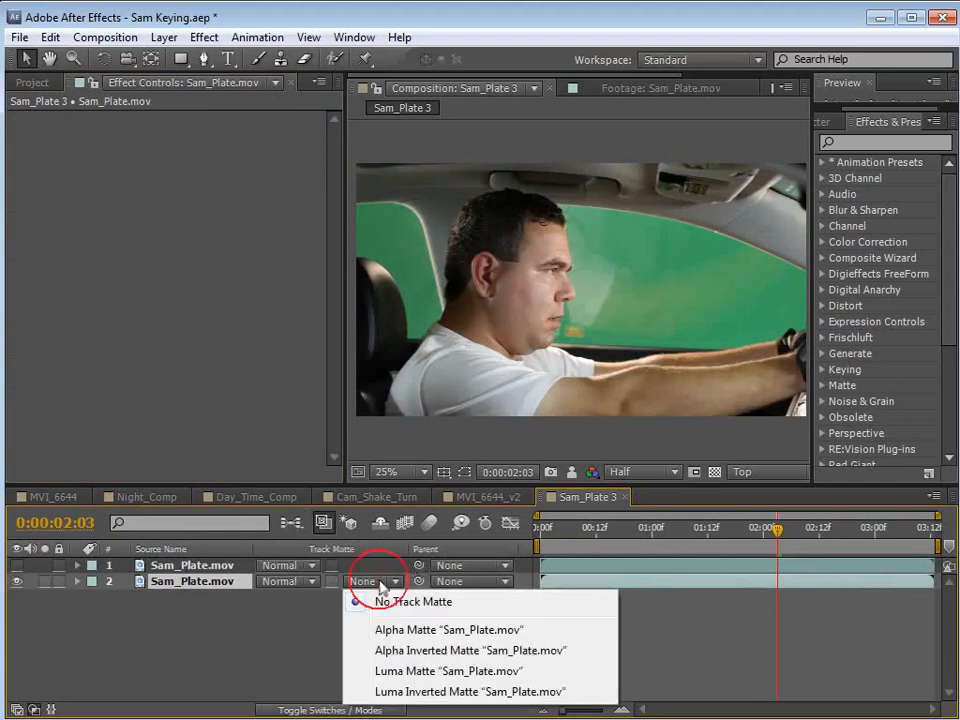
click(416, 632)
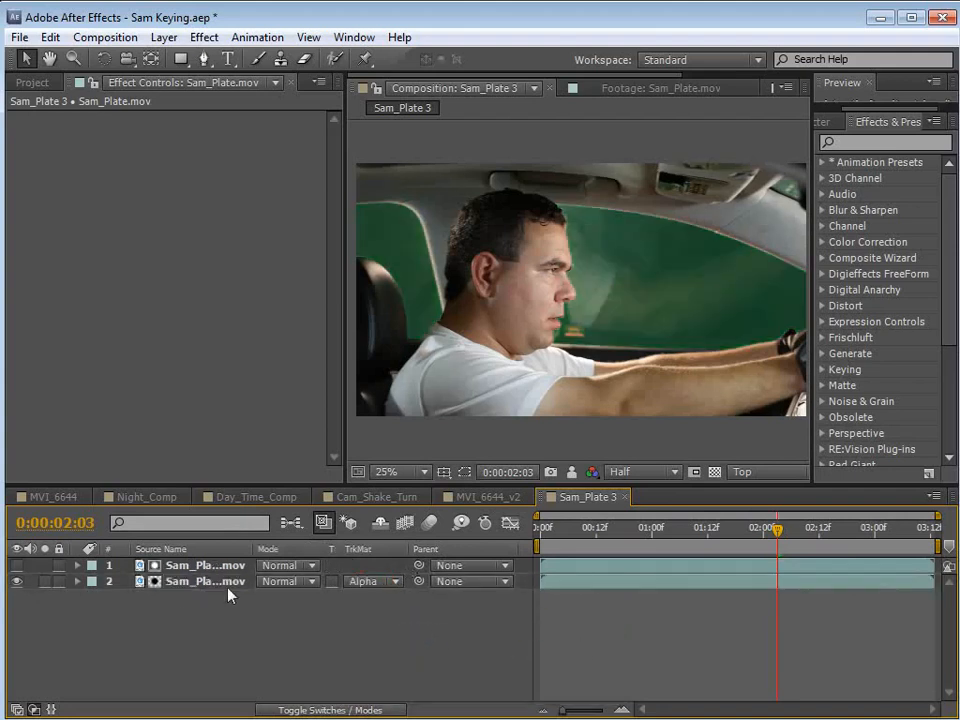
Check the matted window's transparency and green tint against the transparency grid.
click(172, 566)
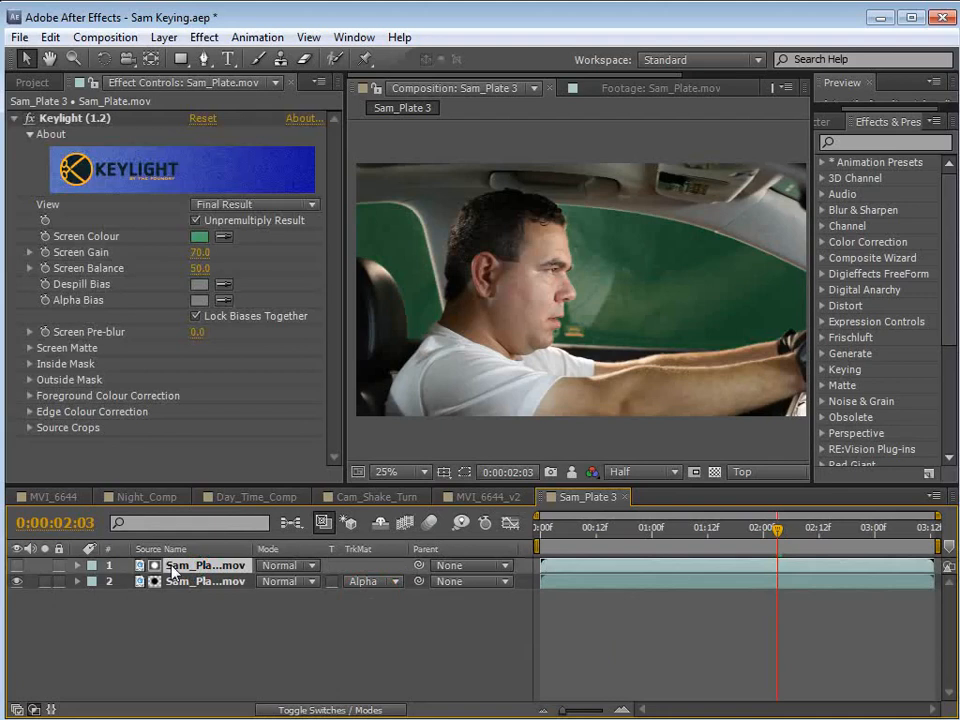
click(170, 583)
click(714, 472)
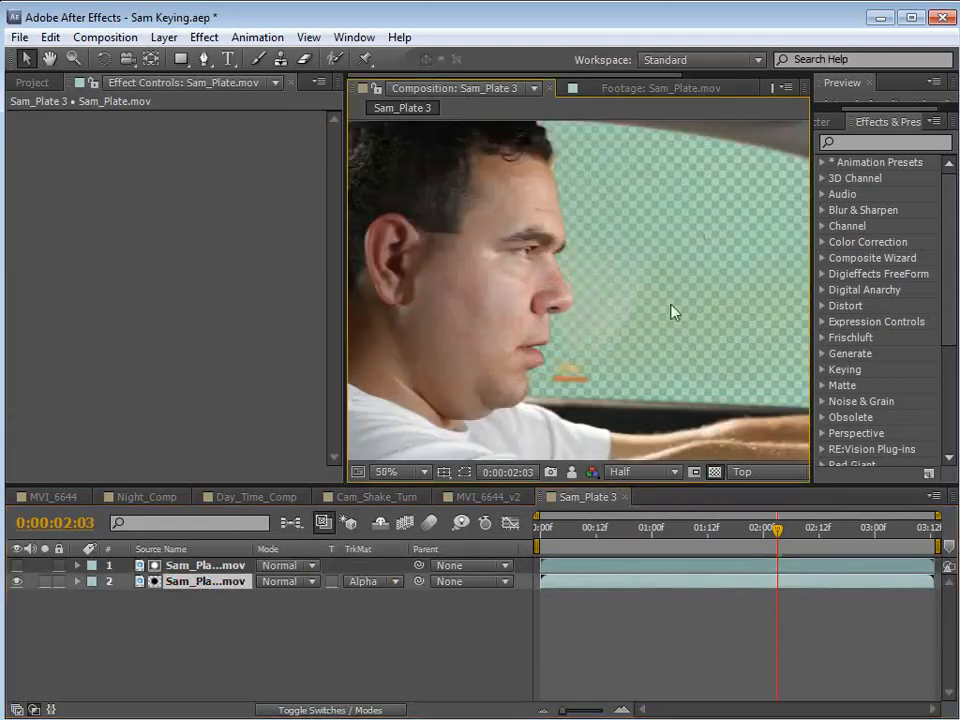
scroll(671, 311, down, 1)
click(714, 472)
click(683, 629)
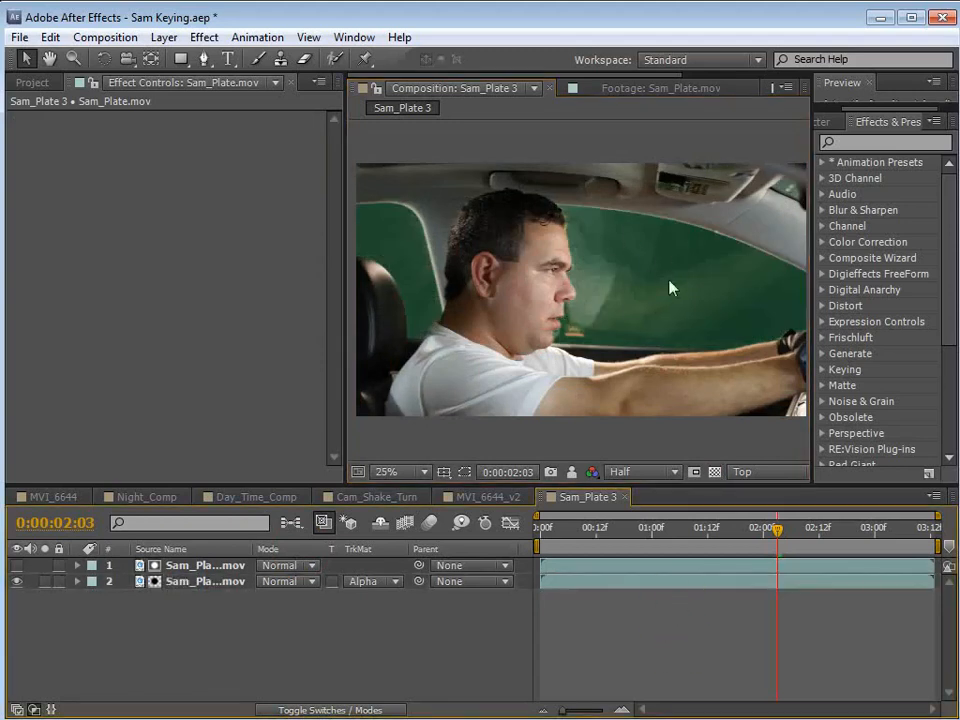
Pre-compose the lower Sam_Plate.mov layer as Sam_Plate.mov Comp 1, leaving all attributes in Sam_Plate 3.
click(178, 582)
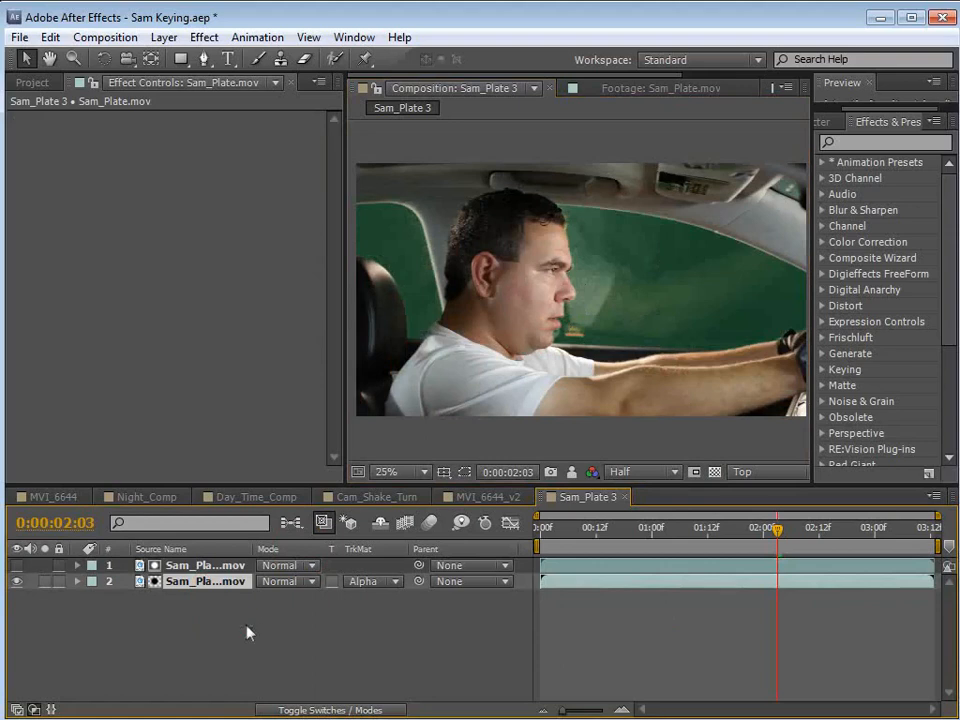
click(170, 38)
click(176, 709)
click(39, 85)
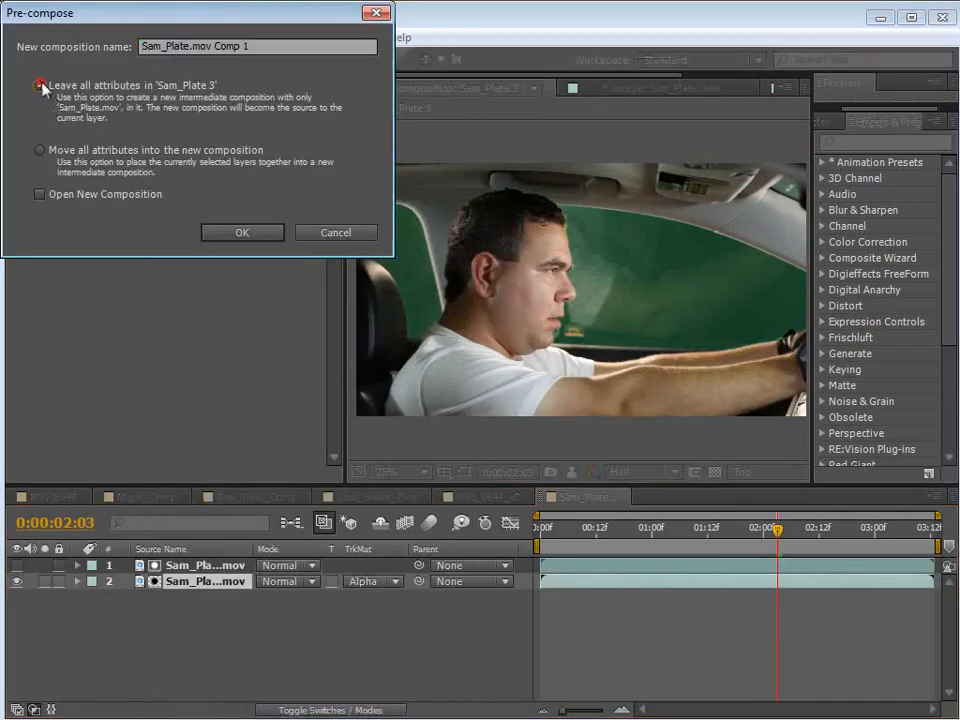
click(247, 234)
click(175, 638)
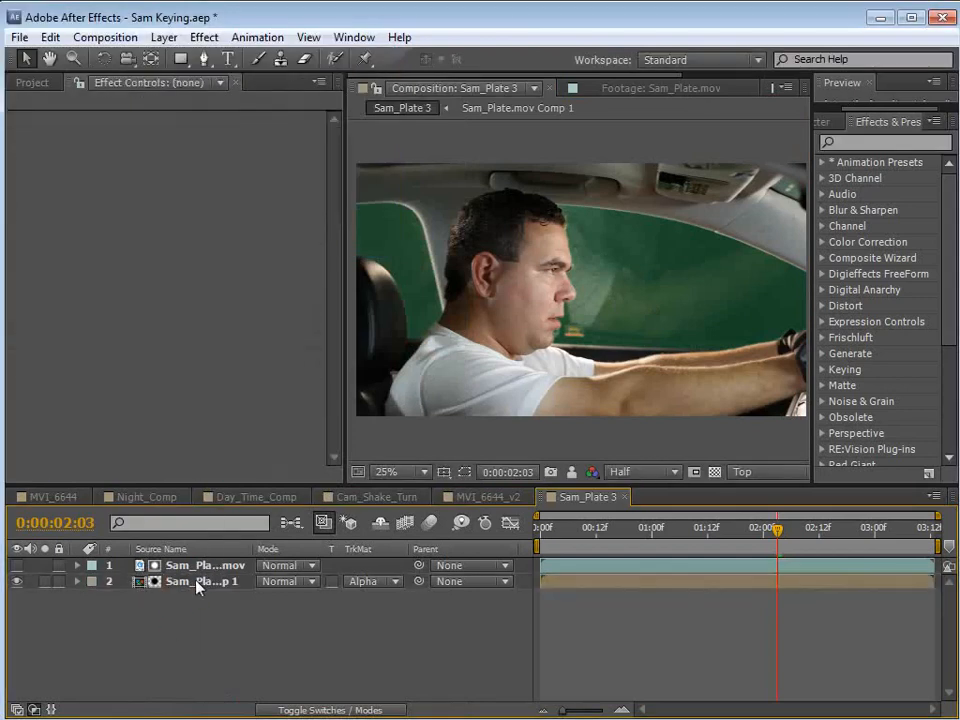
Open Sam_Plate.mov Comp 1 and apply a Hue/Saturation effect to its Sam_Plate.mov layer.
double_click(184, 580)
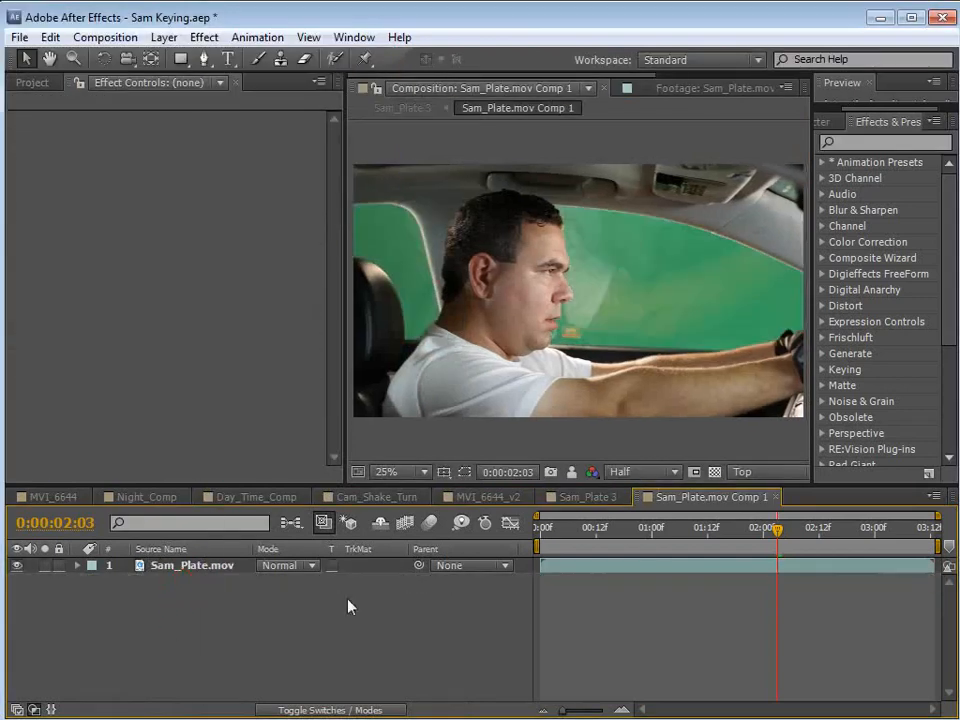
click(604, 572)
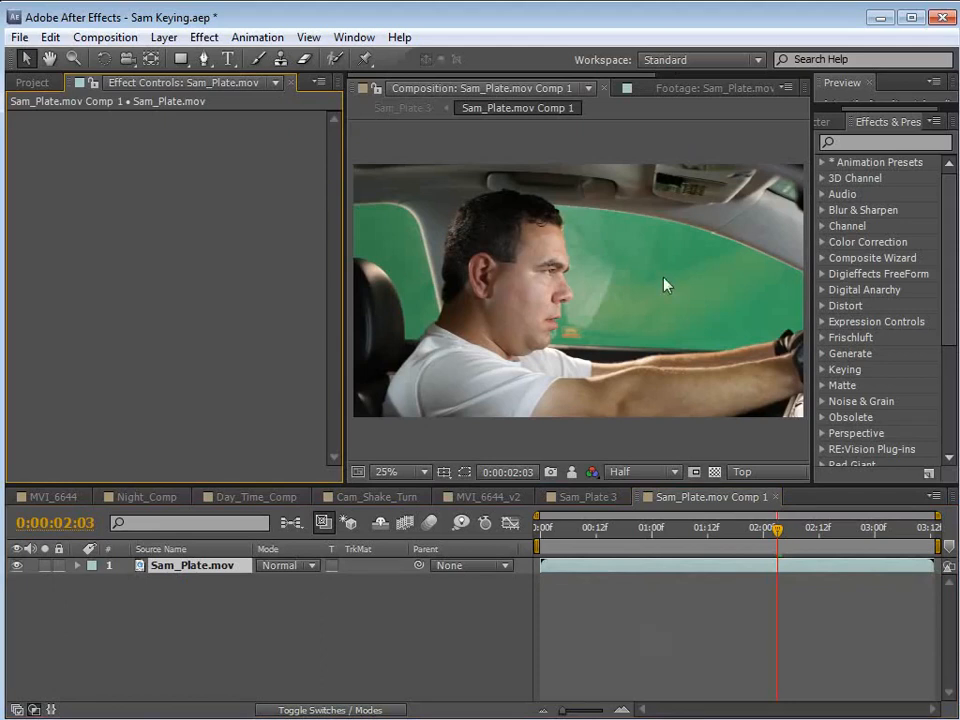
click(568, 568)
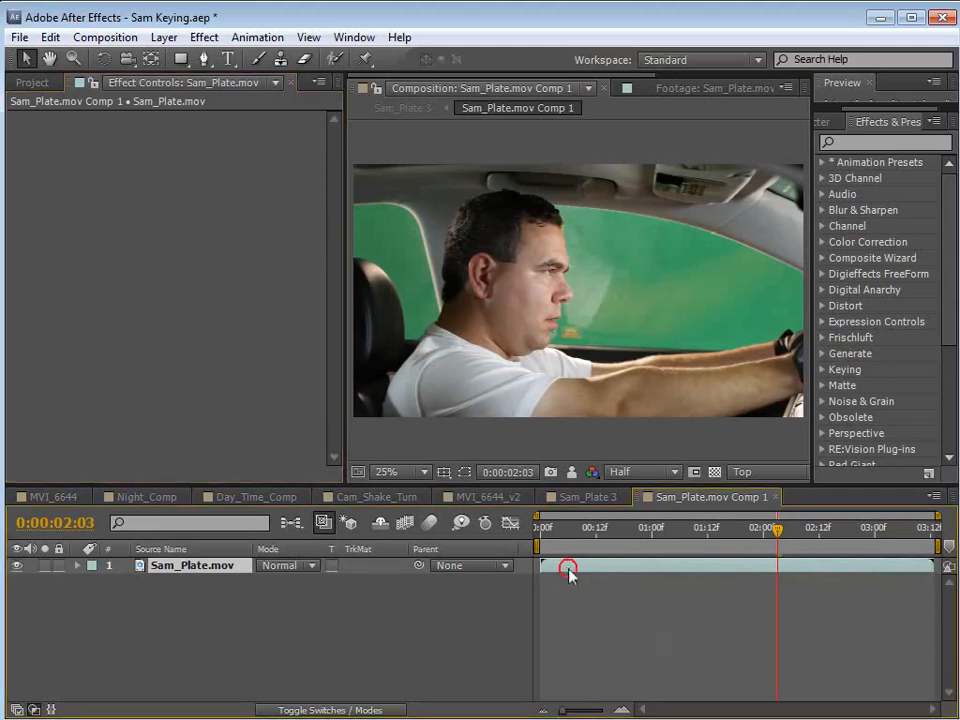
click(204, 38)
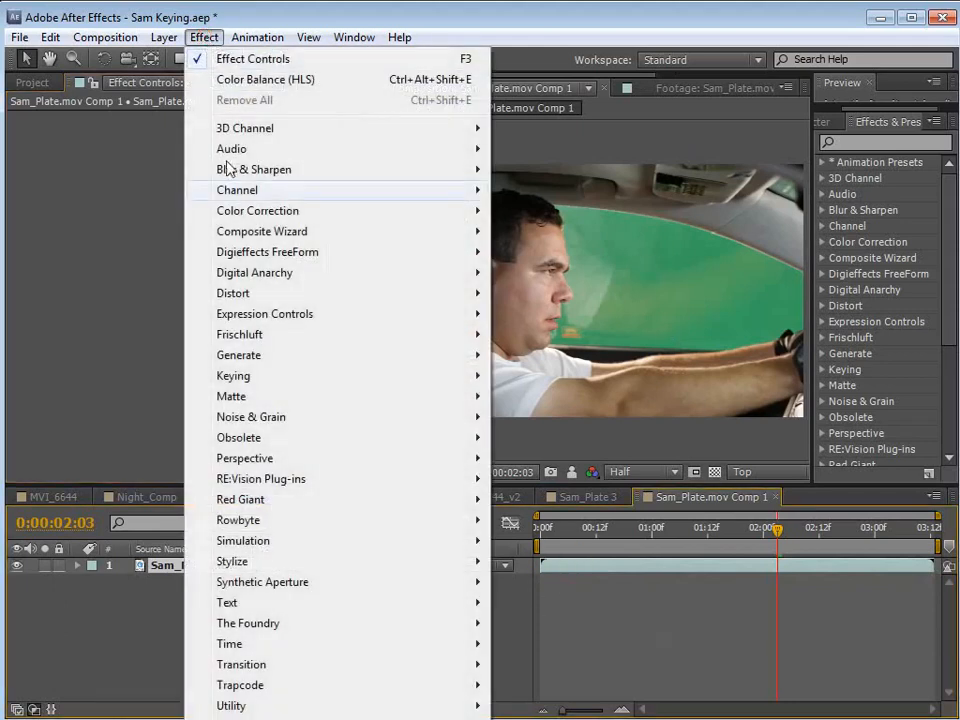
mouse_move(229, 210)
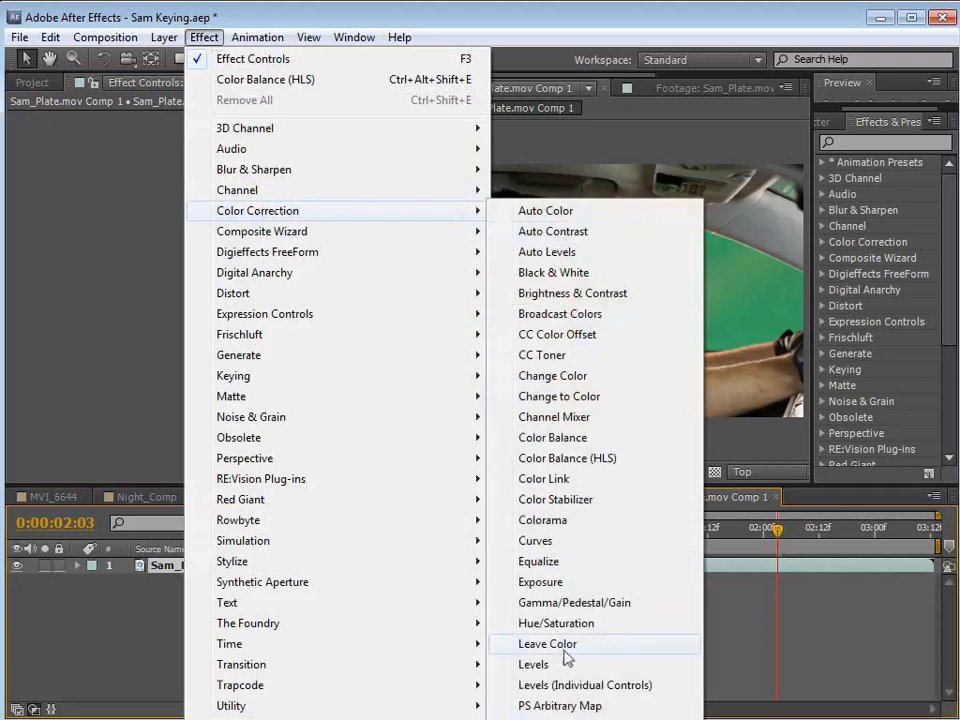
click(610, 627)
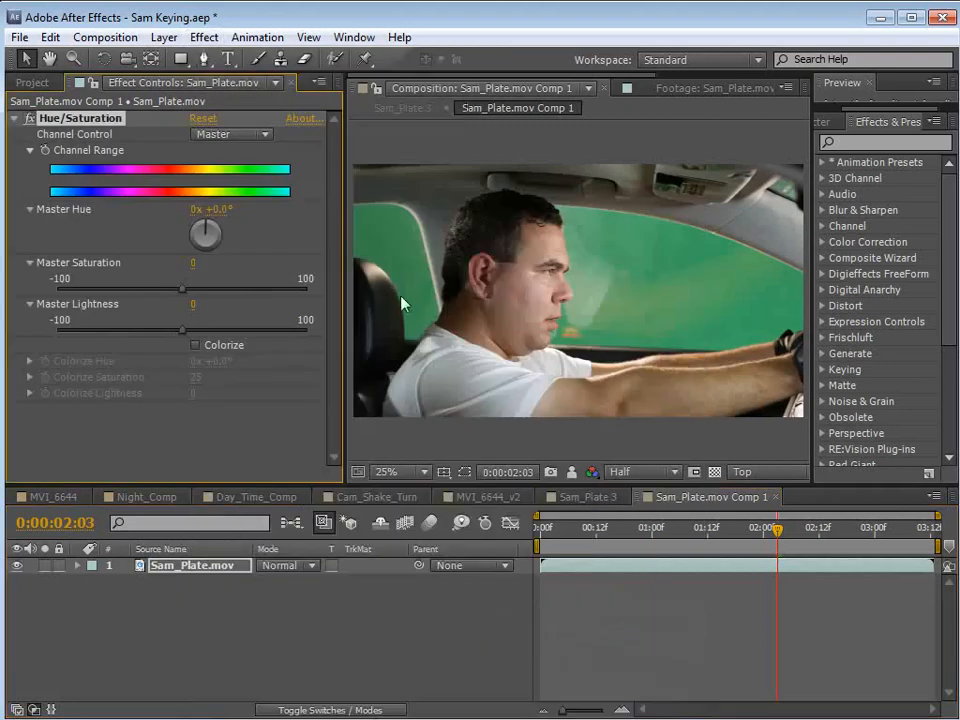
Try to desaturate the window's green by setting the Greens saturation in Hue/Saturation to -95.
click(230, 135)
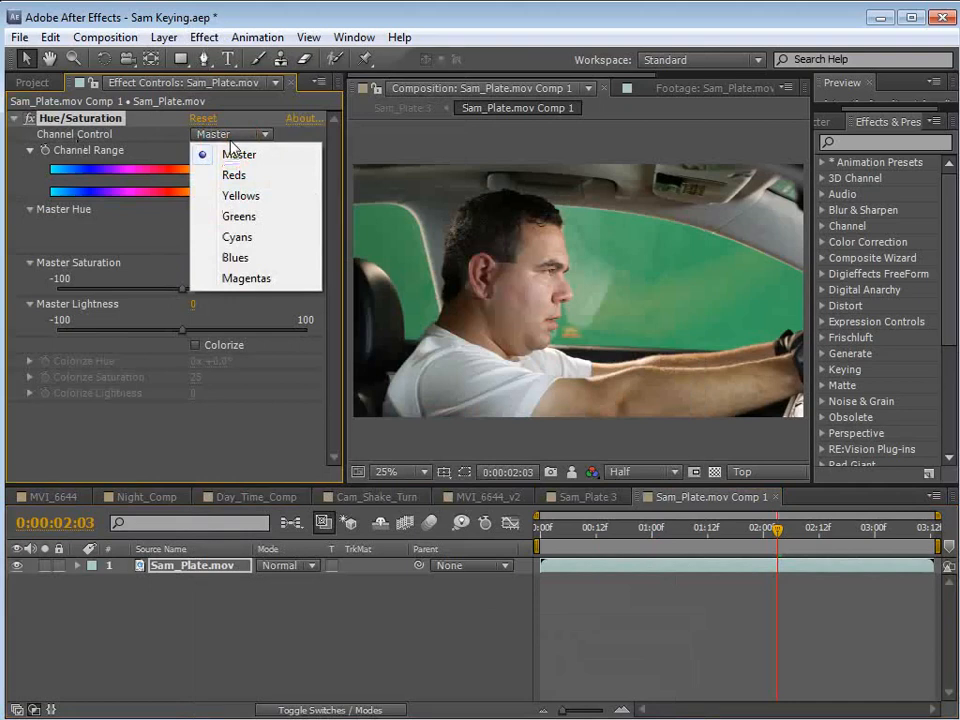
click(243, 216)
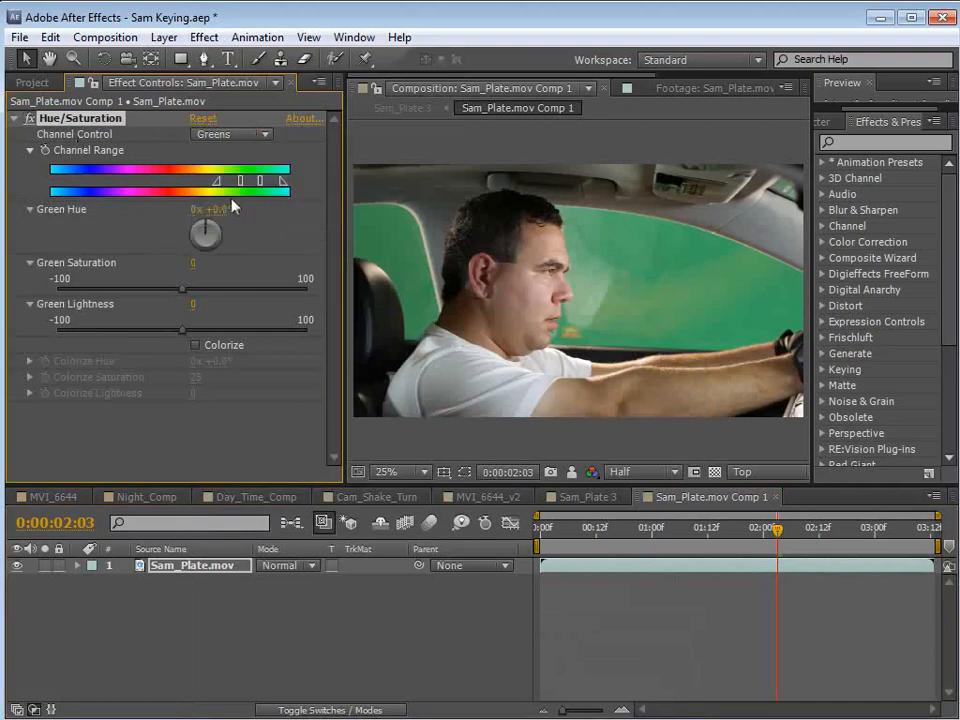
drag(178, 292, 76, 308)
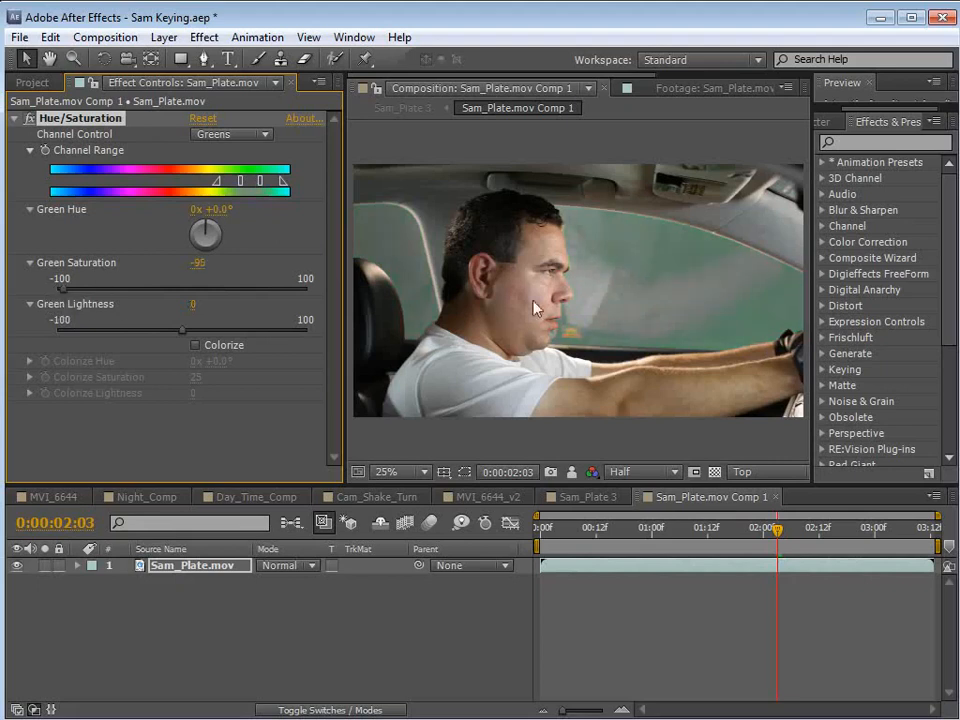
key(period)
key(space)
drag(693, 241, 607, 279)
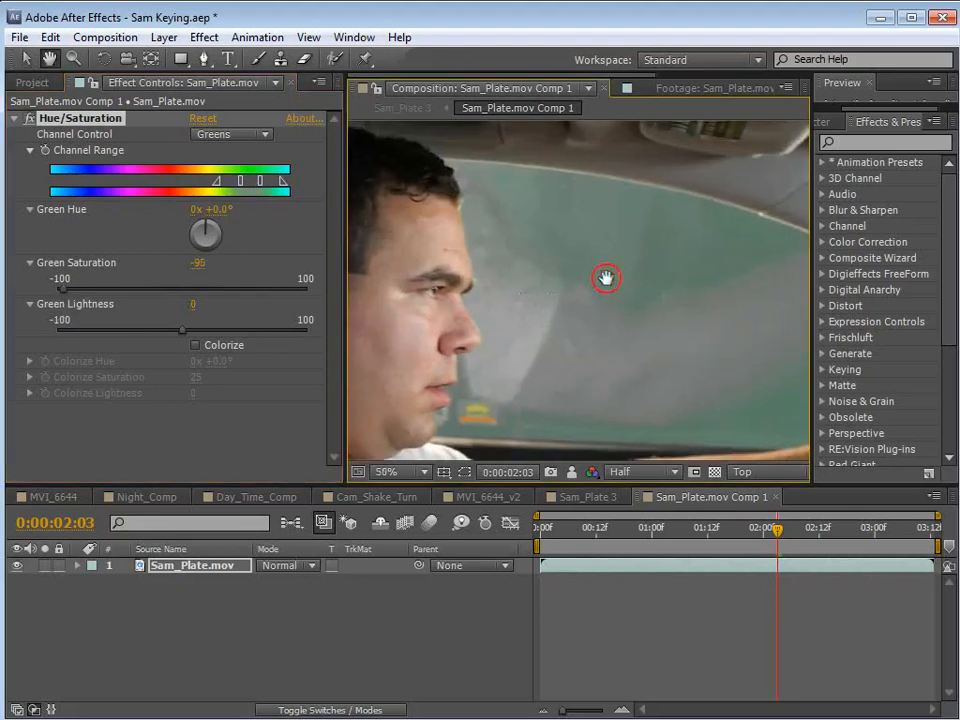
Try to widen the Greens channel range in Hue/Saturation towards yellow and cyan to neutralize the remaining window tint.
drag(240, 181, 222, 181)
mouse_move(281, 182)
mouse_down()
mouse_move(299, 183)
mouse_move(264, 182)
mouse_move(275, 186)
mouse_up()
key(comma)
key(period)
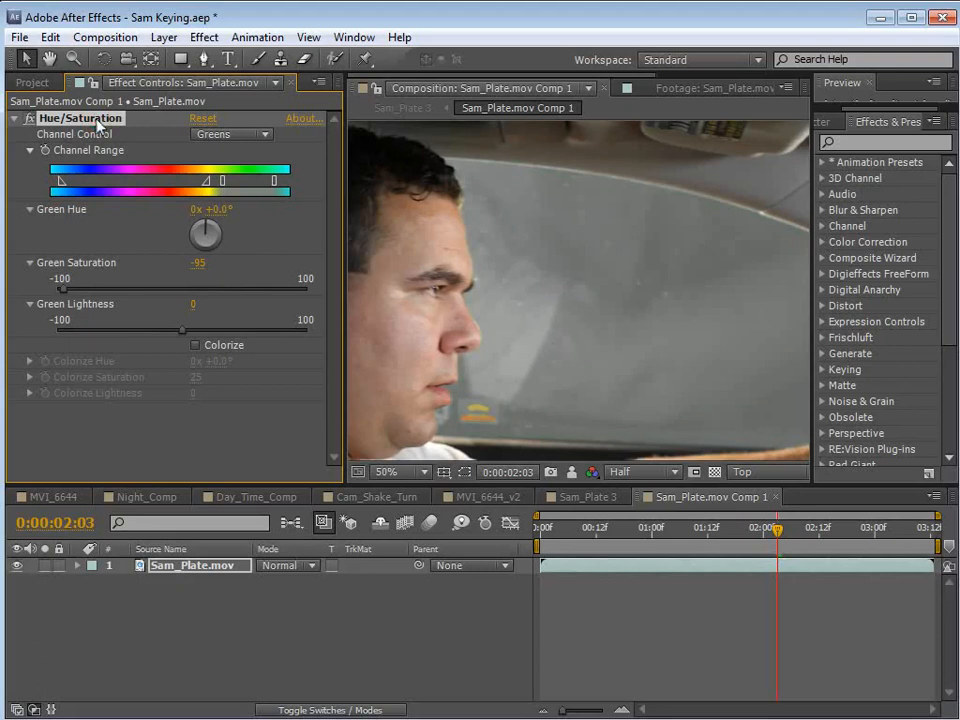
Remove the Hue/Saturation effect from the Sam_Plate.mov layer.
scroll(590, 360, down, 2)
click(97, 120)
key(Delete)
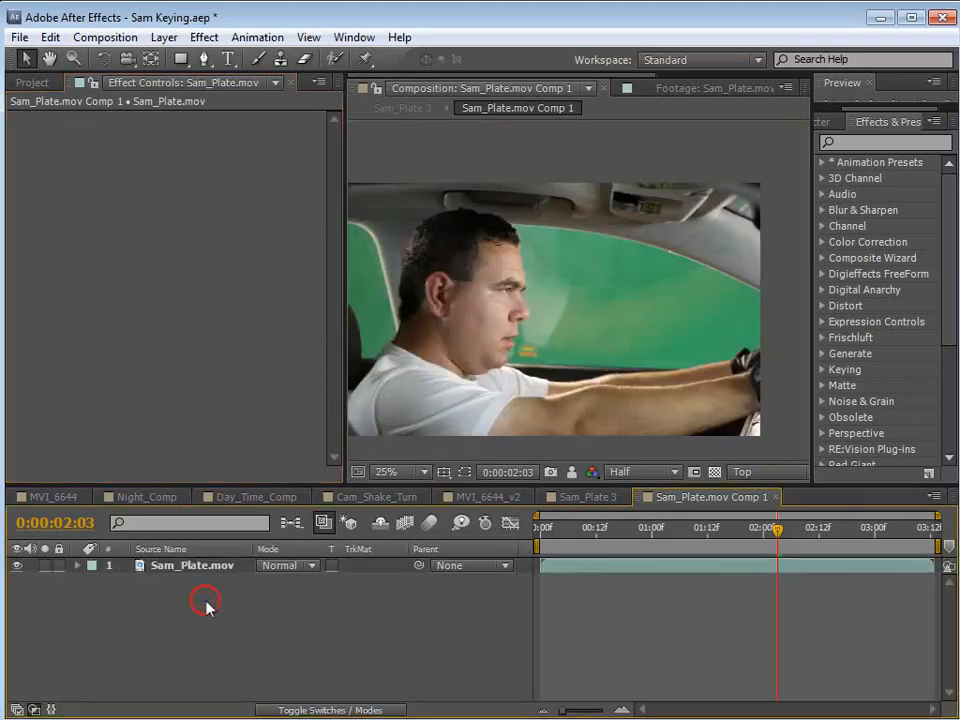
Duplicate the Sam_Plate.mov layer and apply the Keylight (1.2) effect to the upper copy.
click(204, 568)
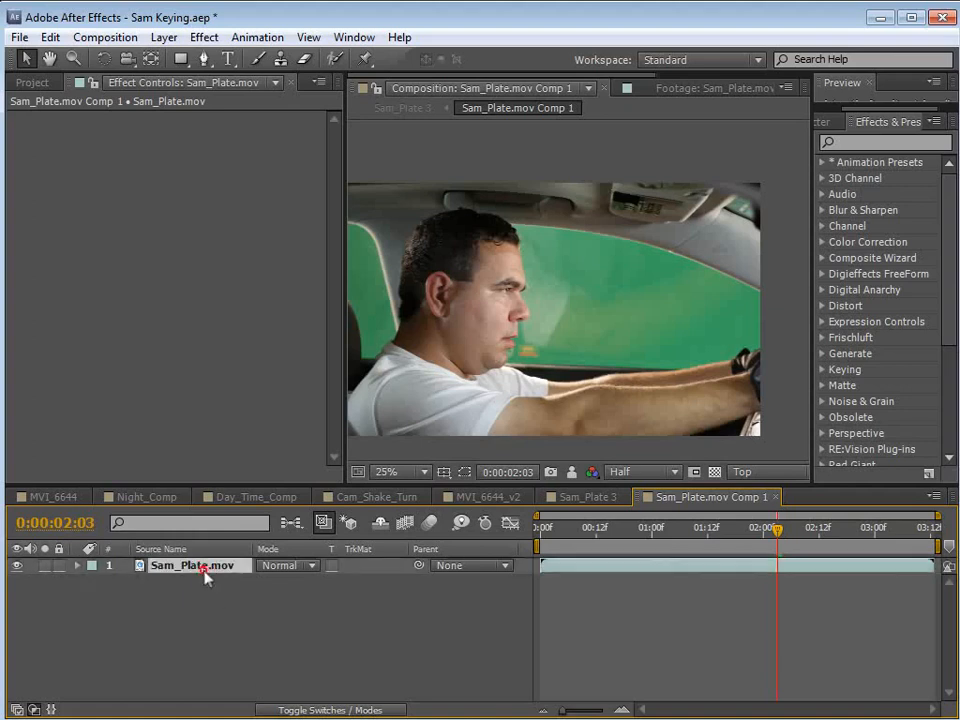
click(50, 37)
click(90, 239)
click(204, 37)
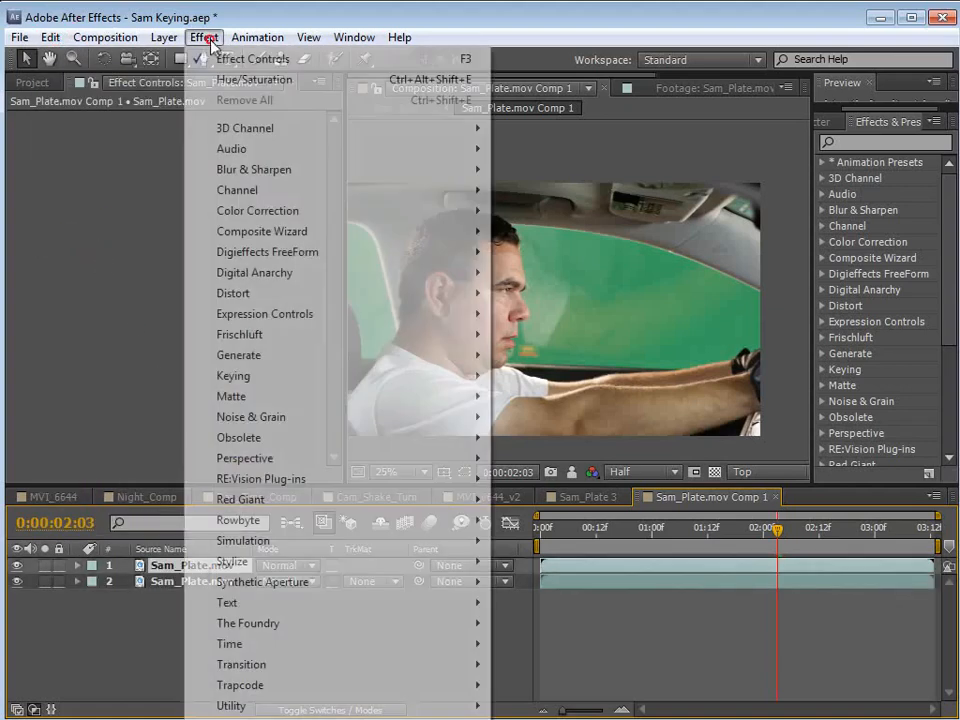
mouse_move(300, 376)
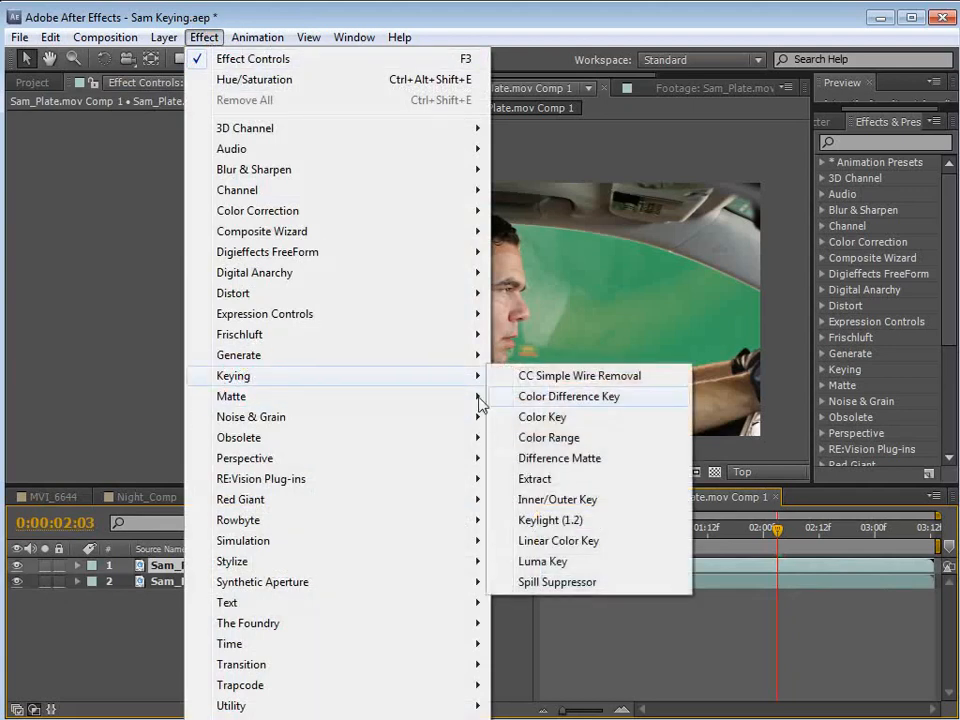
click(553, 521)
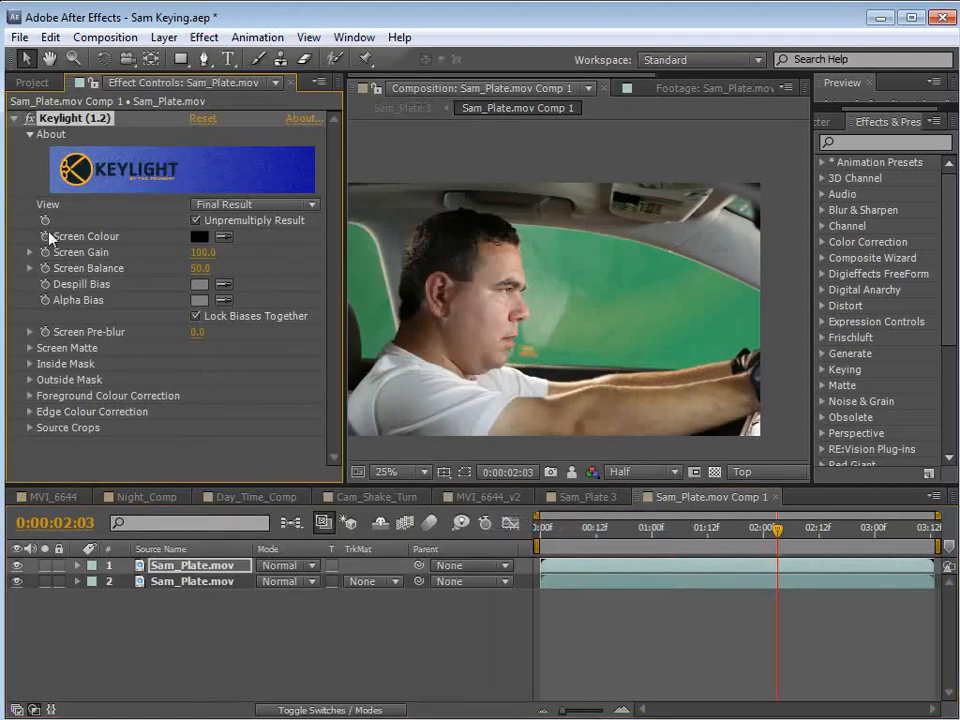
Sample the green in the side window as Keylight's Screen Colour and hide the lower Sam_Plate.mov layer.
click(226, 238)
click(594, 247)
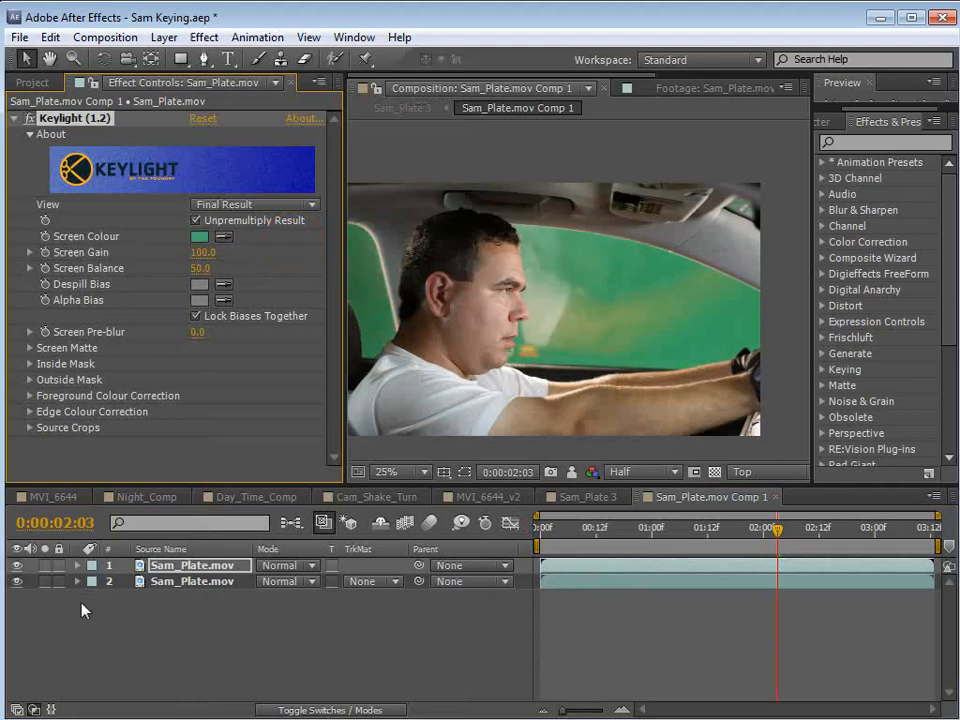
click(16, 582)
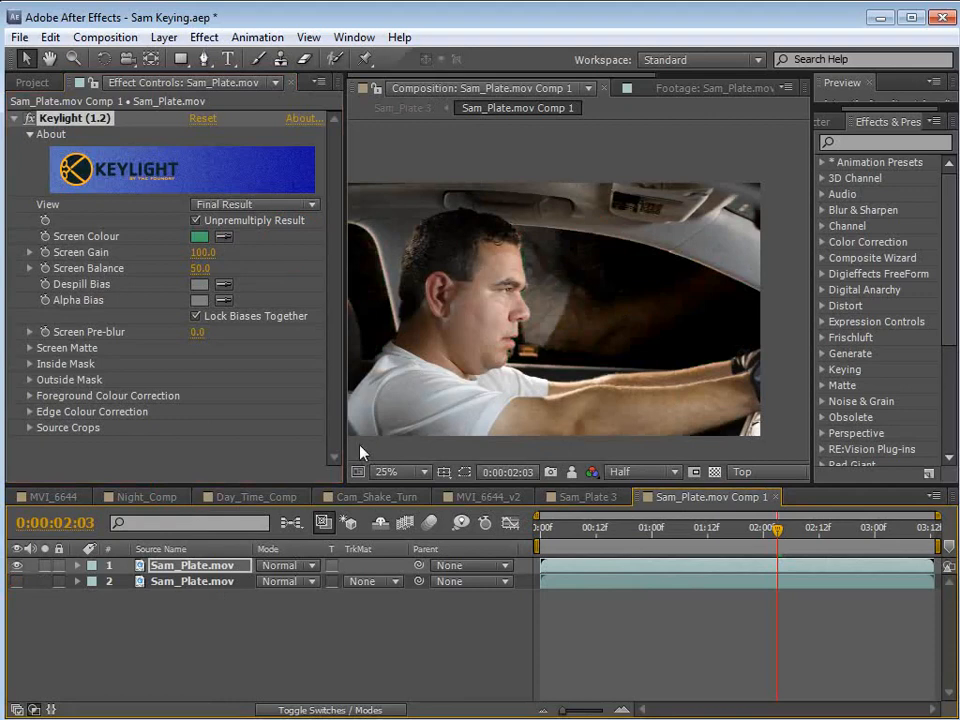
click(58, 119)
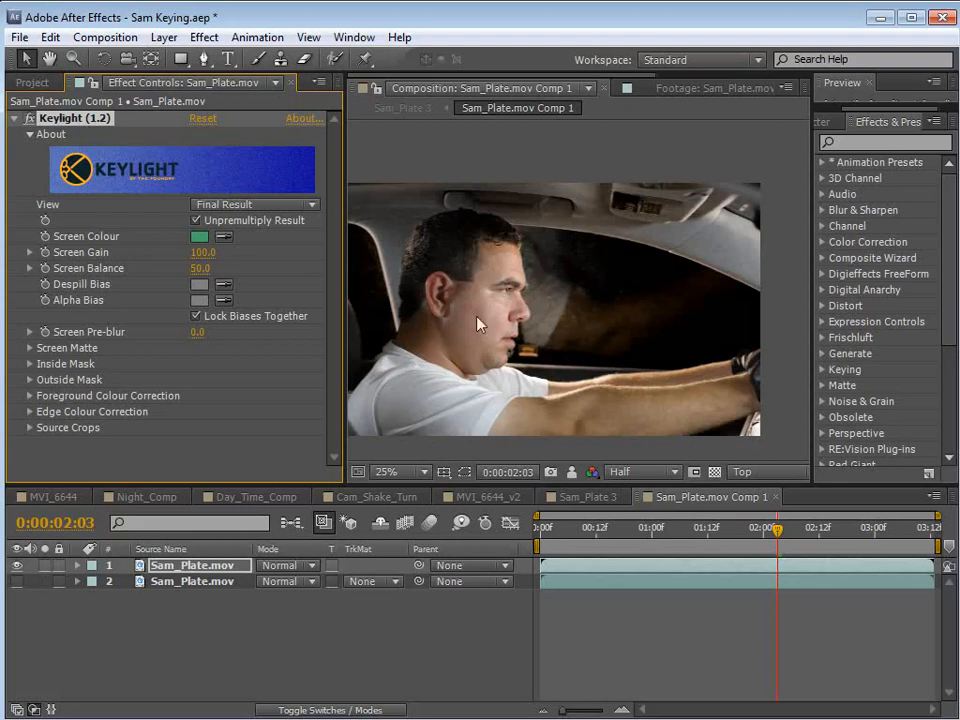
Compare the unkeyed lower layer with the keyed upper layer by showing each one alone.
click(16, 565)
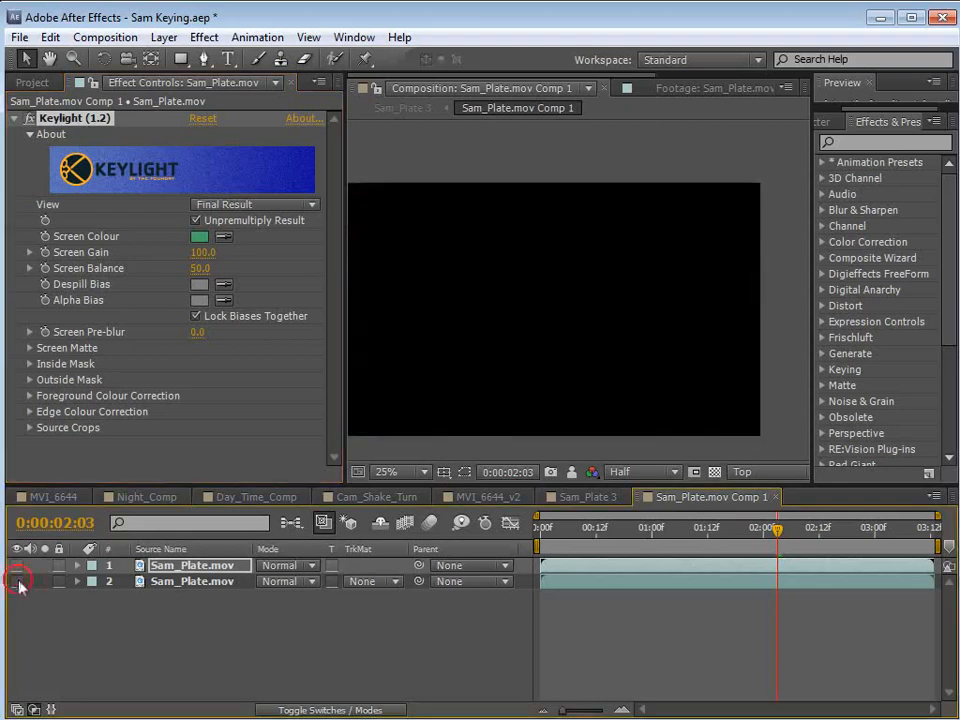
click(16, 581)
click(192, 581)
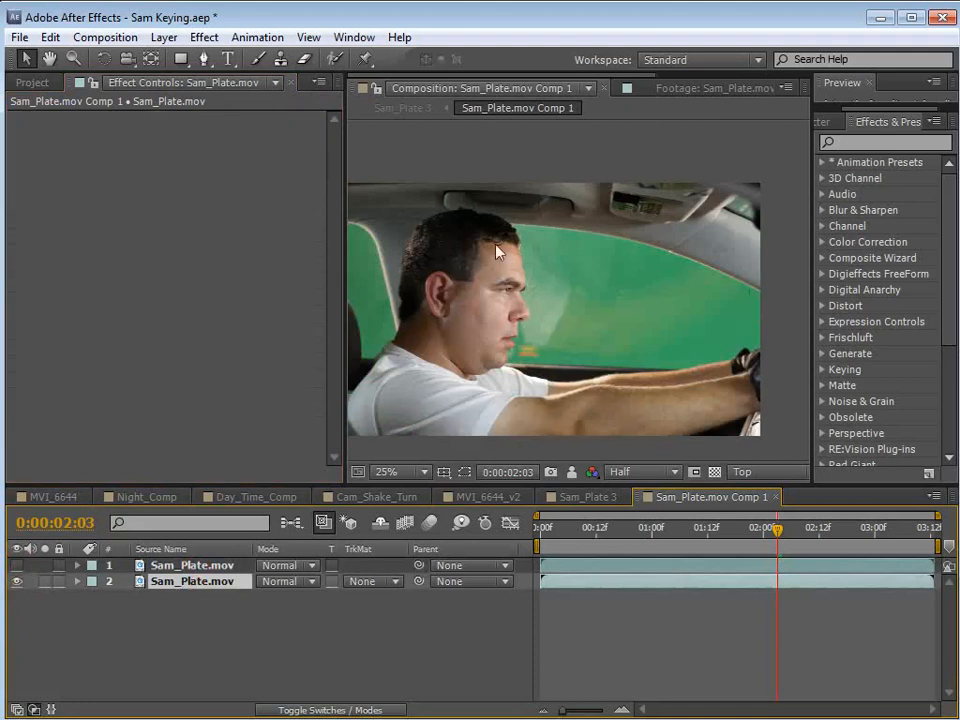
drag(548, 347, 589, 336)
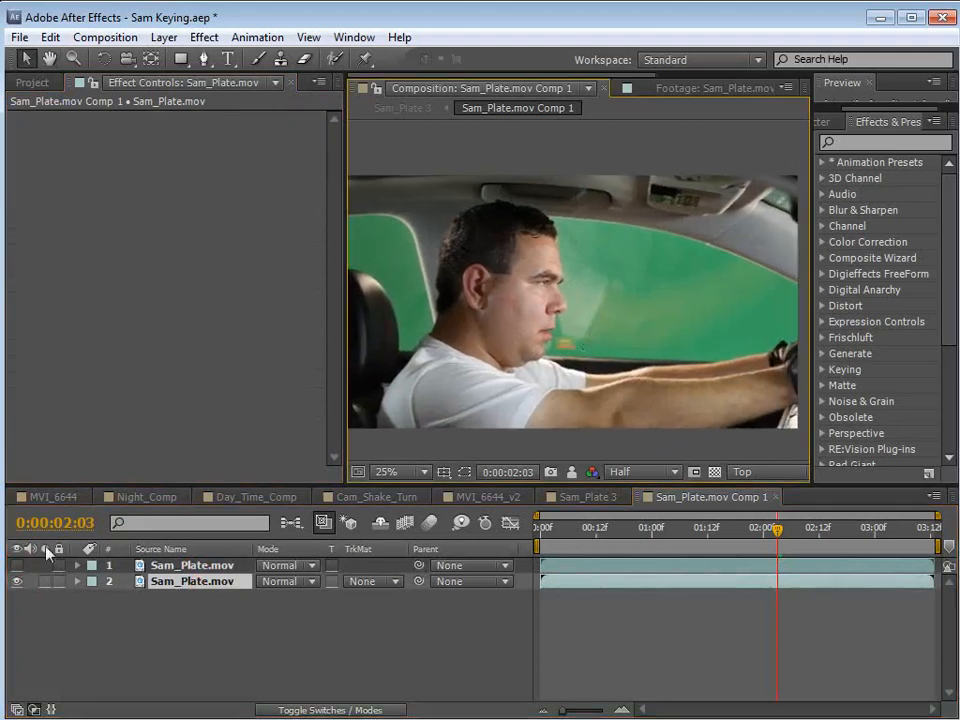
click(16, 565)
key(ctrl+Up)
click(16, 581)
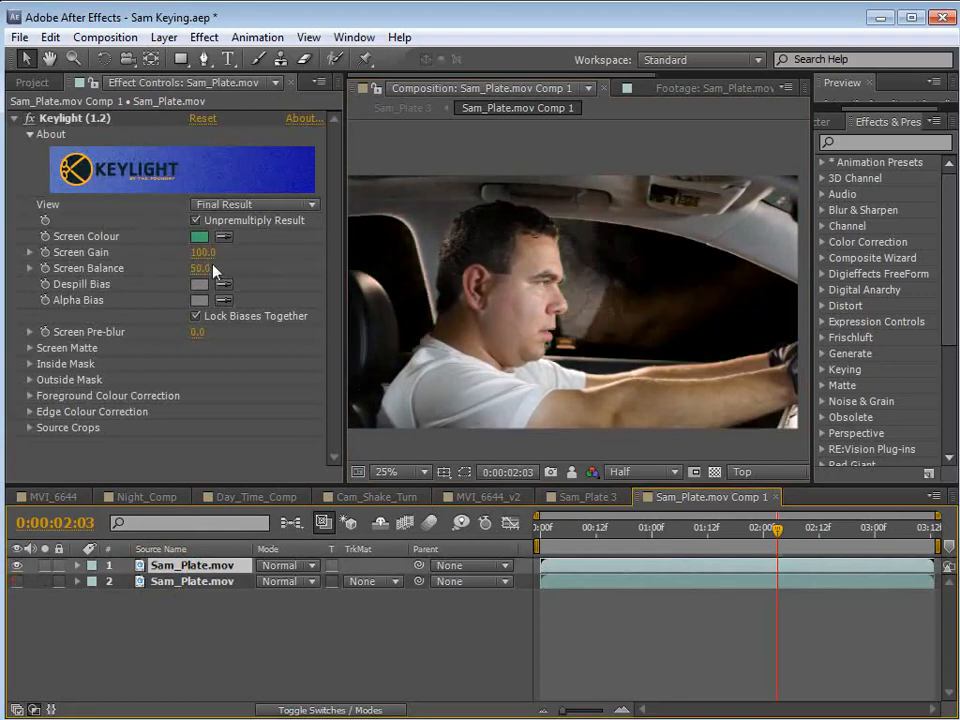
Examine the glass reflections and spill removal in the keyed window, including against the transparency grid.
scroll(592, 302, up, 2)
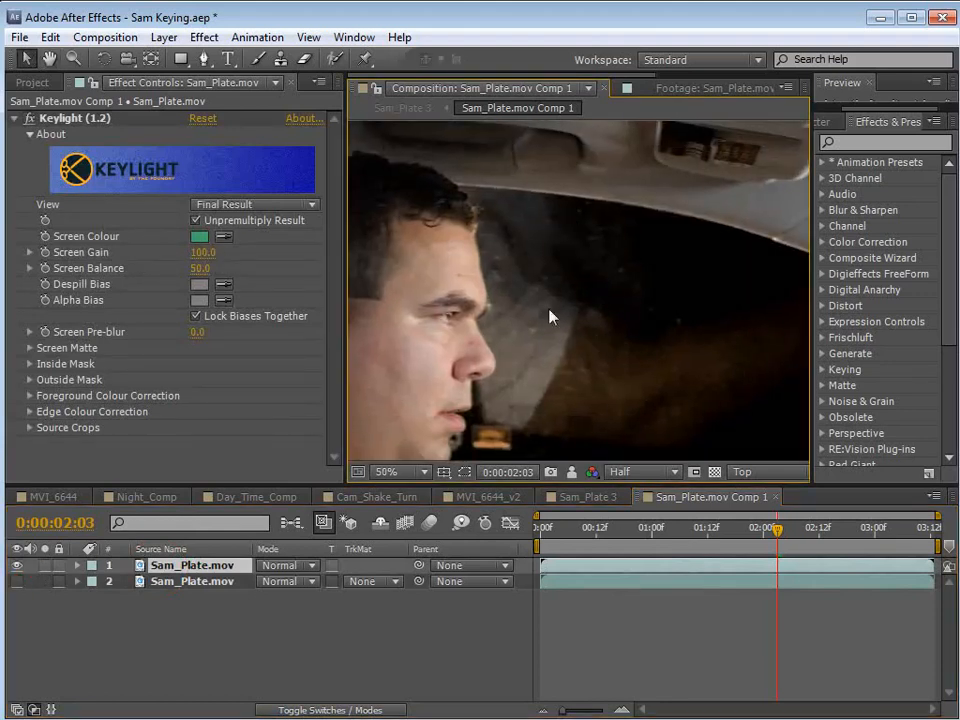
key(space)
drag(443, 347, 564, 330)
scroll(568, 326, down, 2)
drag(652, 334, 636, 306)
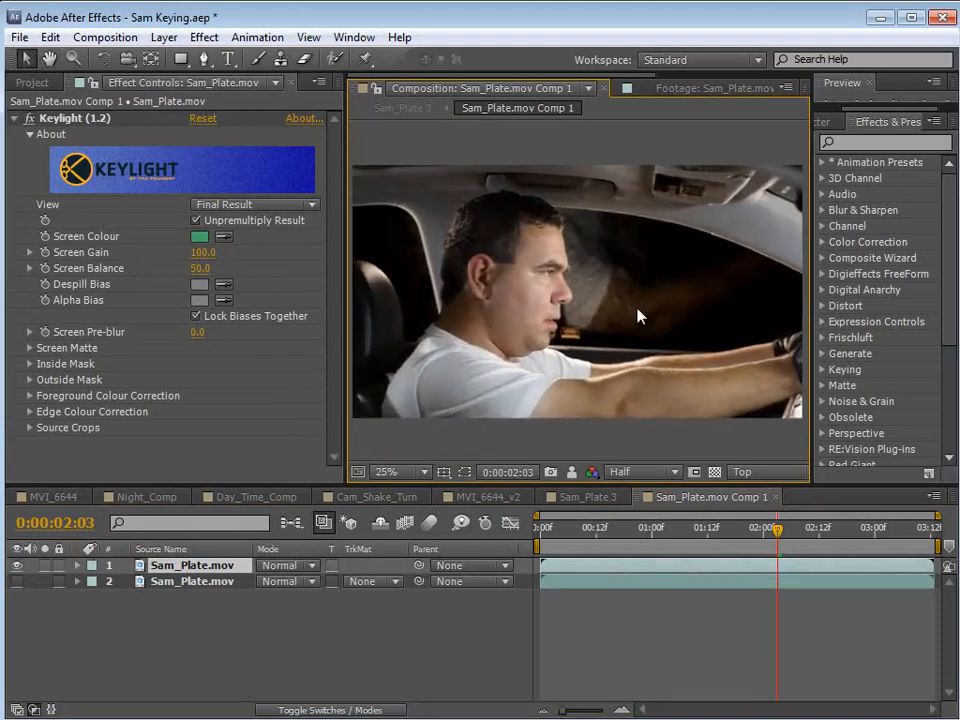
scroll(637, 316, up, 2)
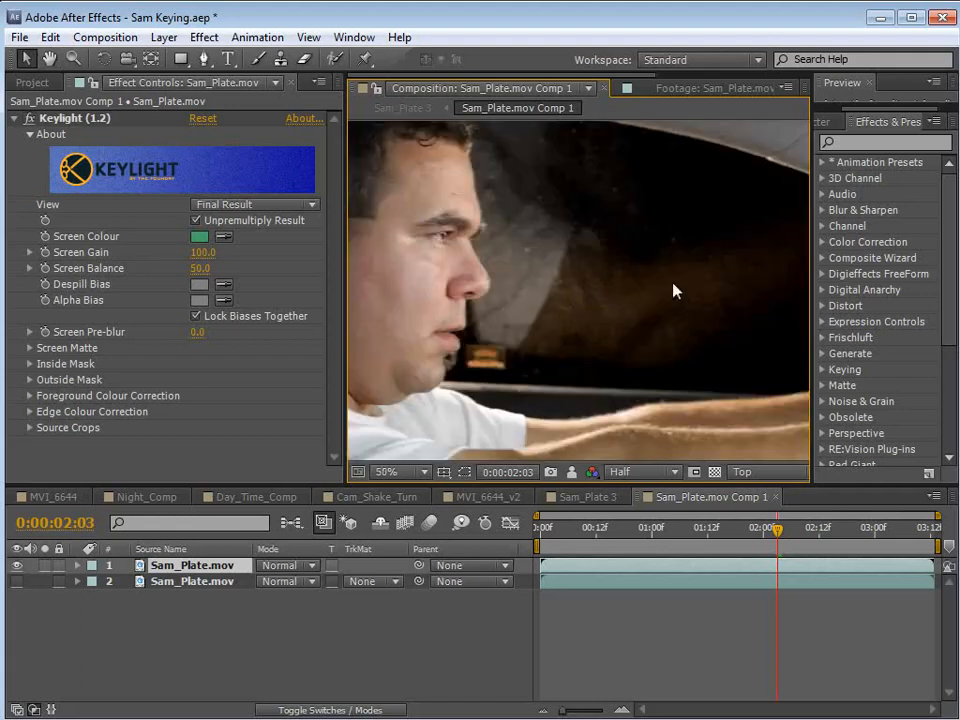
scroll(568, 300, up, 4)
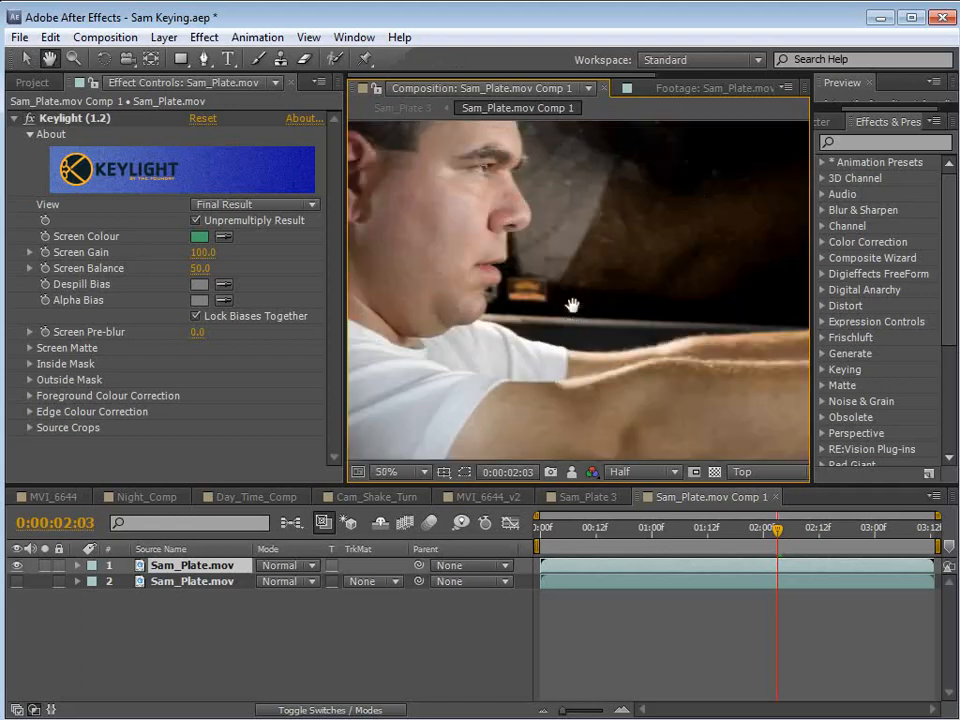
scroll(610, 300, down, 4)
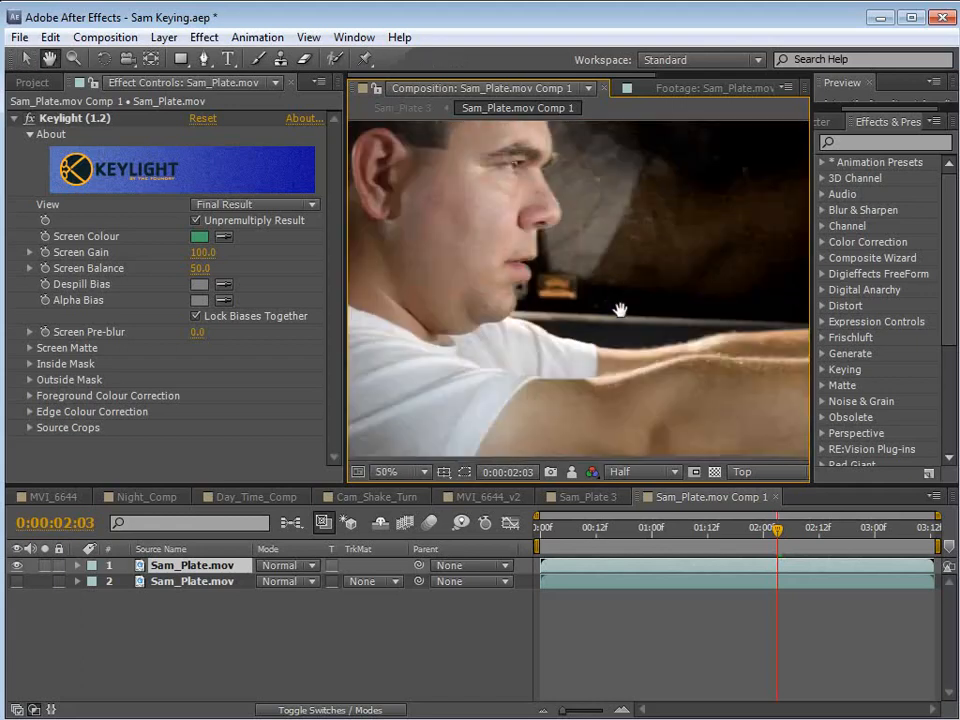
click(714, 472)
click(714, 472)
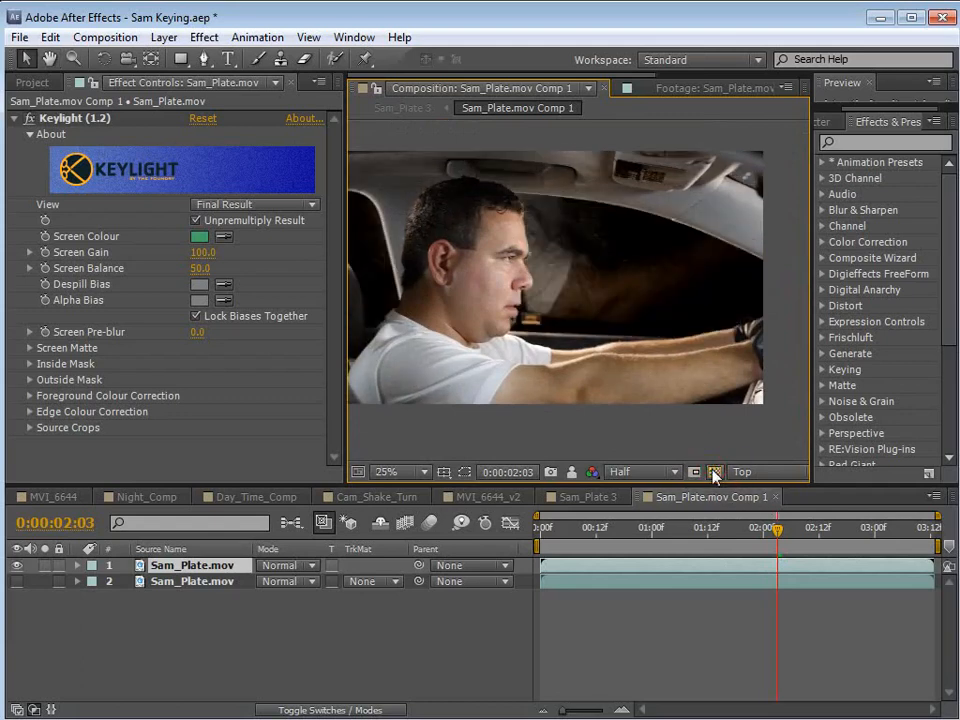
Apply Channel Combiner to the keyed upper layer, set From to Straight to Premultiplied, and enable Solid Alpha.
click(204, 37)
mouse_move(251, 191)
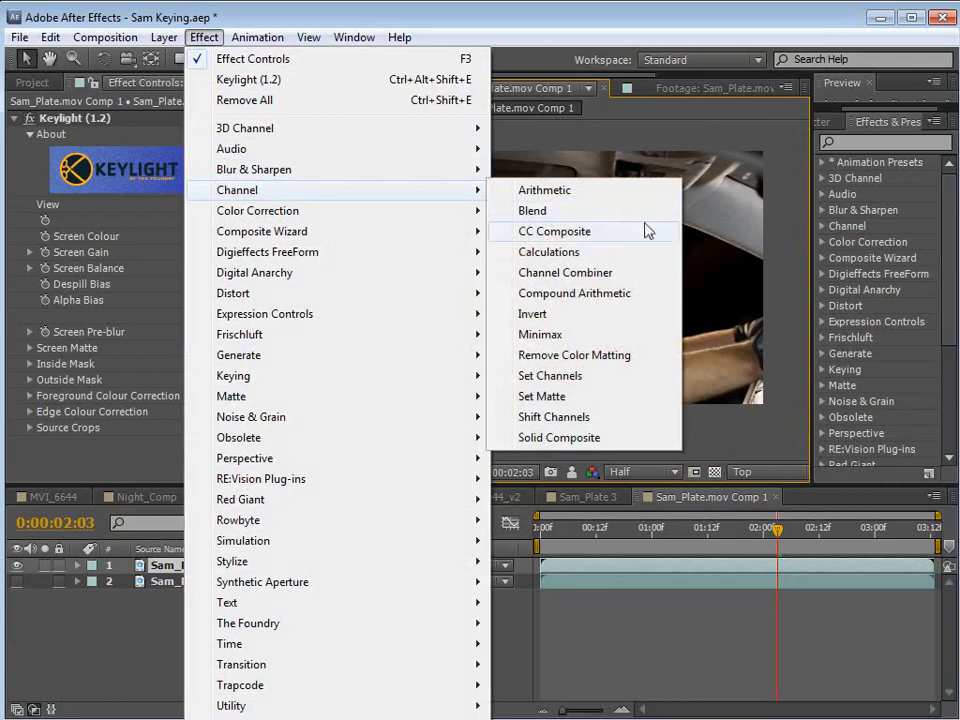
click(575, 273)
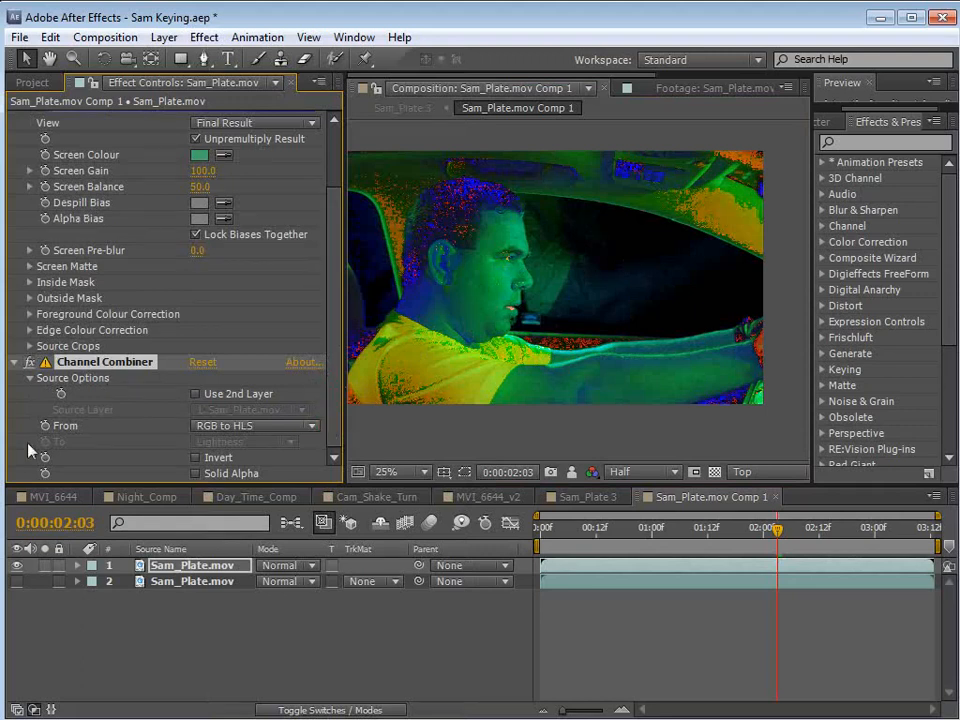
click(232, 430)
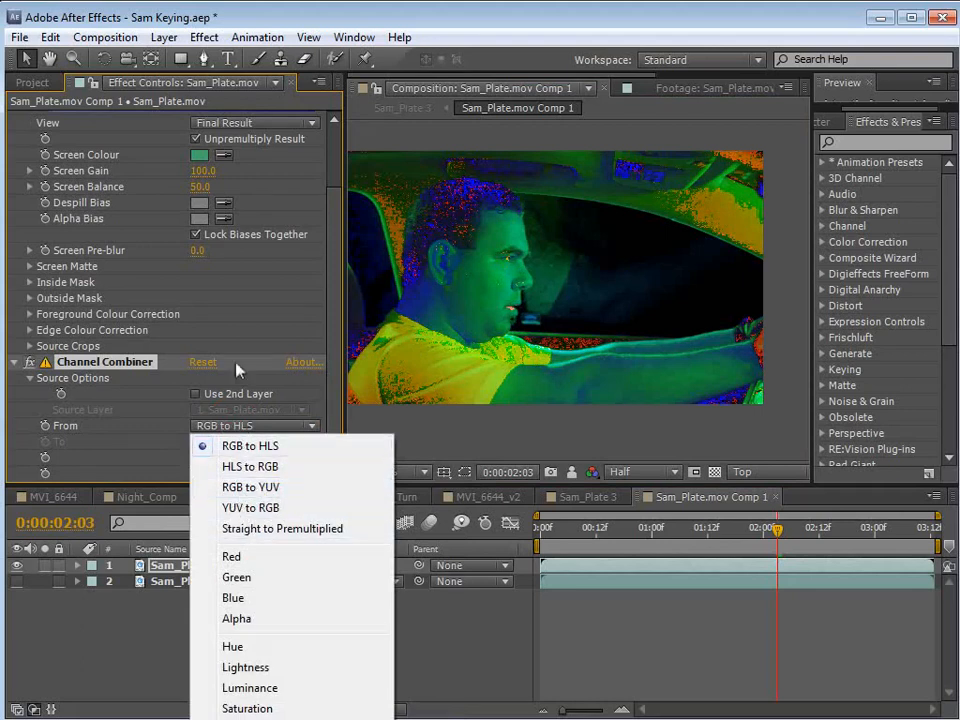
click(103, 370)
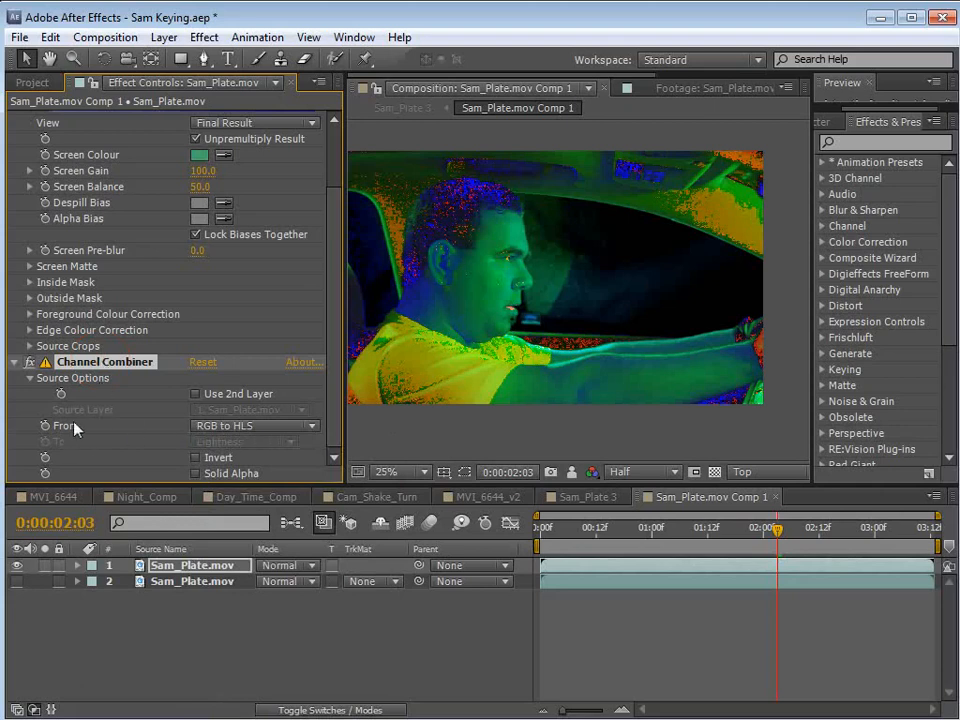
click(197, 429)
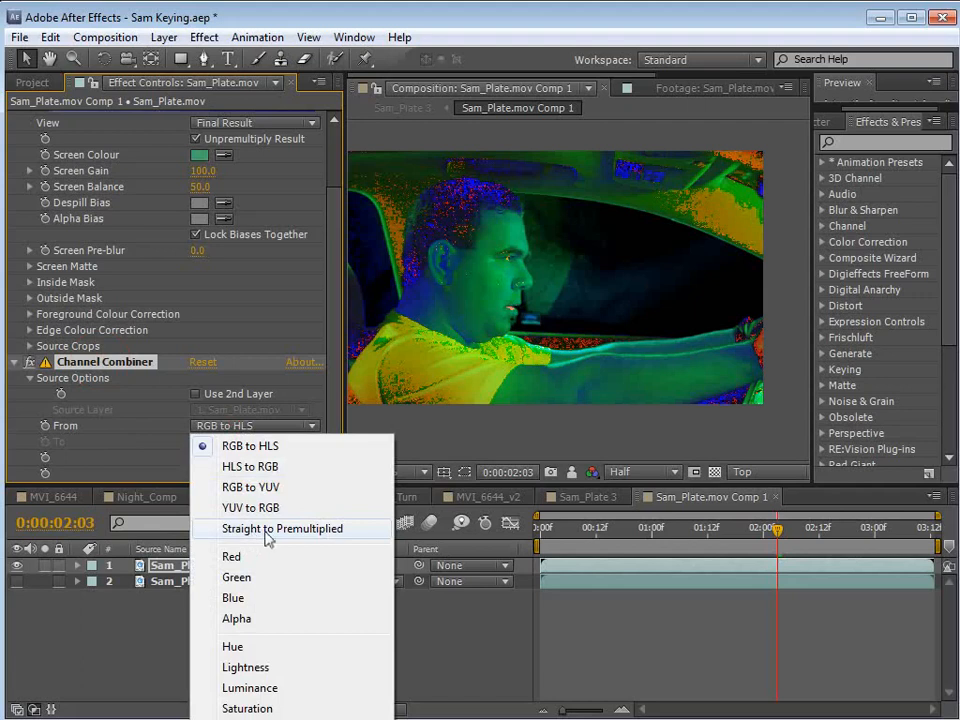
click(331, 532)
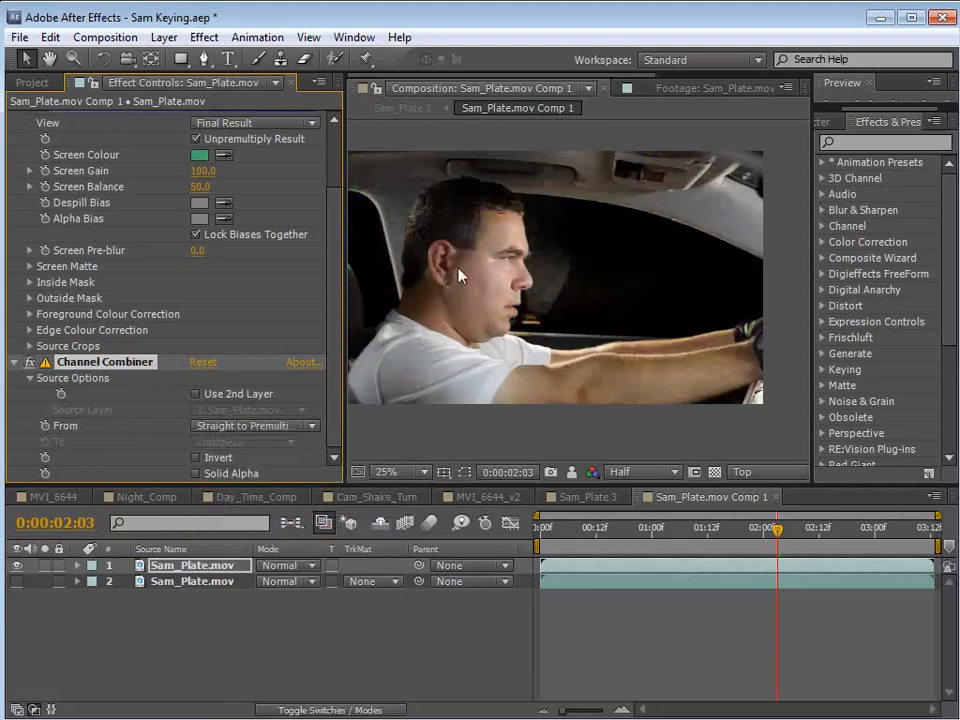
click(195, 474)
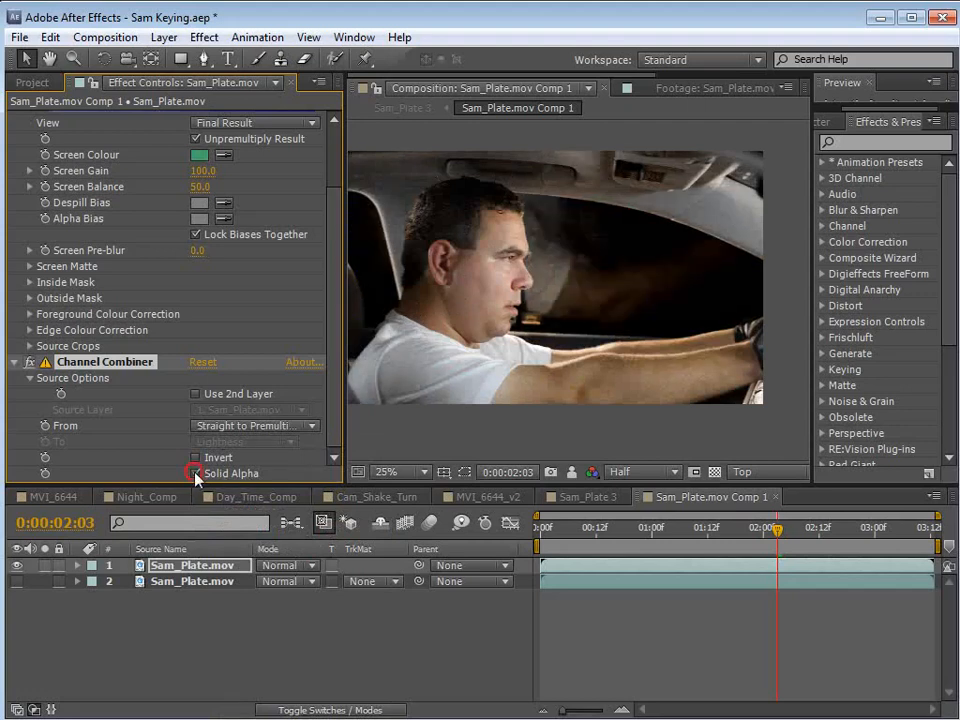
Compare the window's transparency with Channel Combiner disabled and enabled, using the transparency grid.
scroll(560, 300, up, 1)
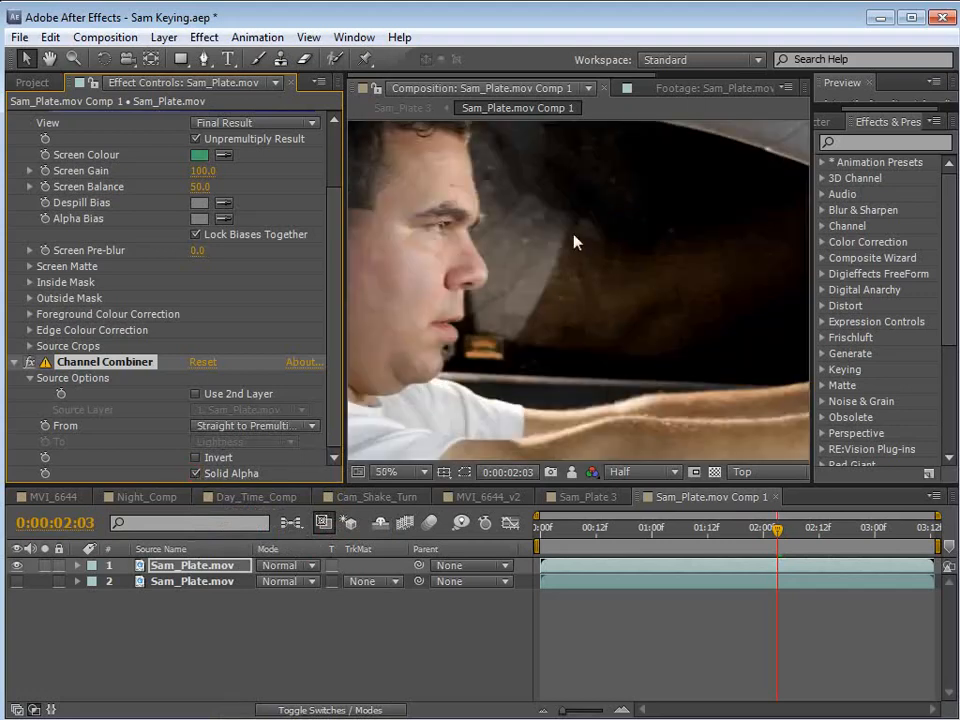
click(30, 364)
click(30, 364)
click(714, 471)
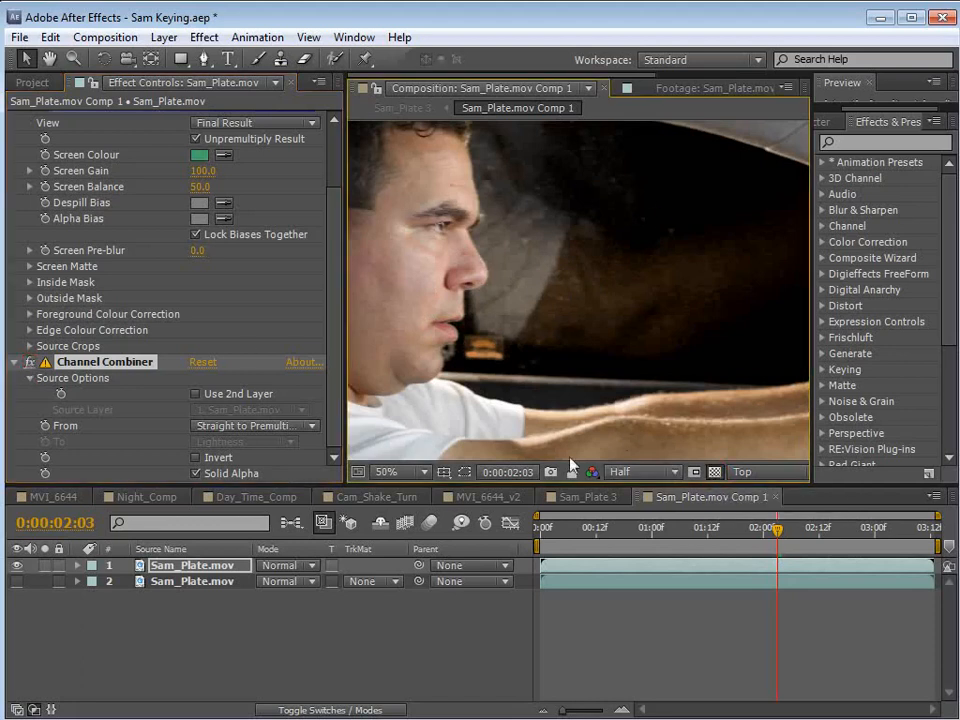
click(30, 362)
click(30, 364)
click(30, 364)
click(30, 364)
click(30, 364)
click(30, 364)
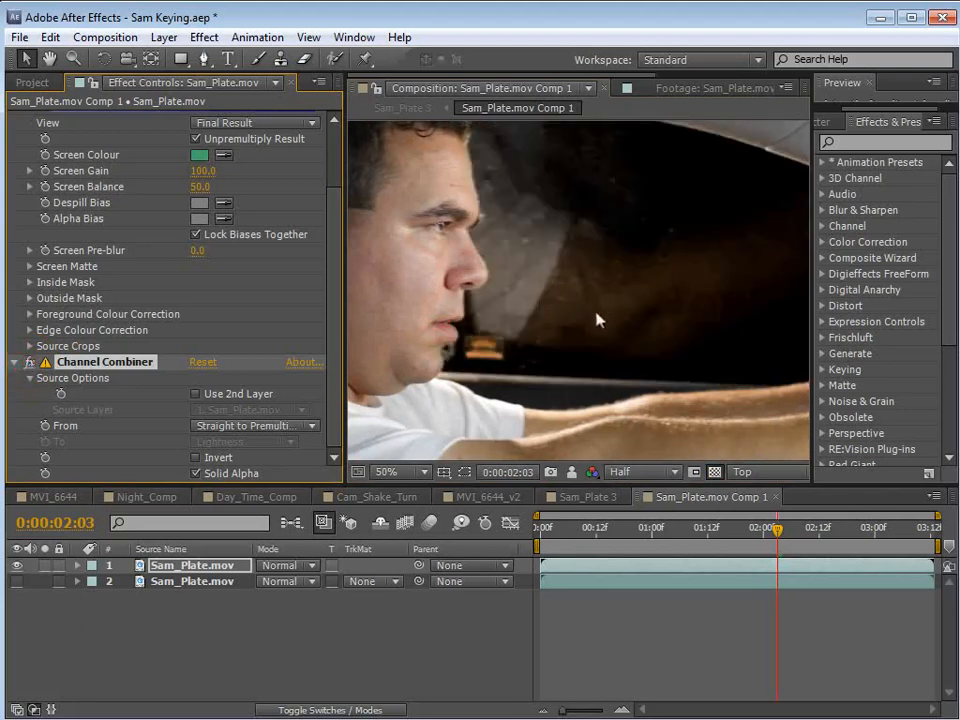
click(714, 471)
Show the lower Sam_Plate.mov layer beneath the keyed layer and set the upper layer's blending mode to Color.
click(198, 568)
key(F4)
key(F4)
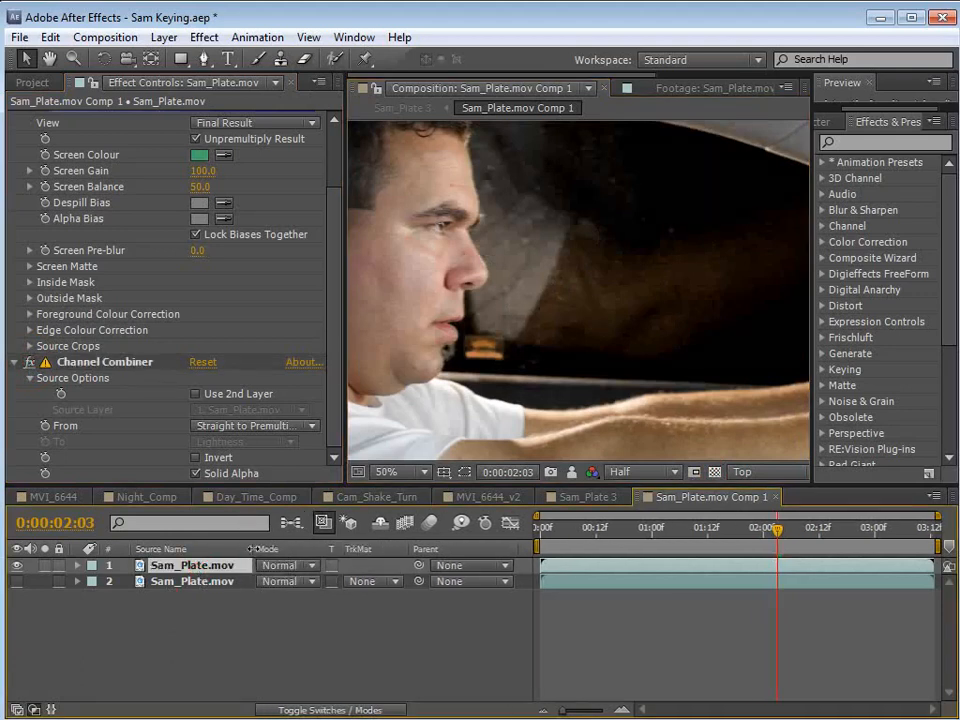
click(16, 581)
click(16, 566)
scroll(636, 250, down, 1)
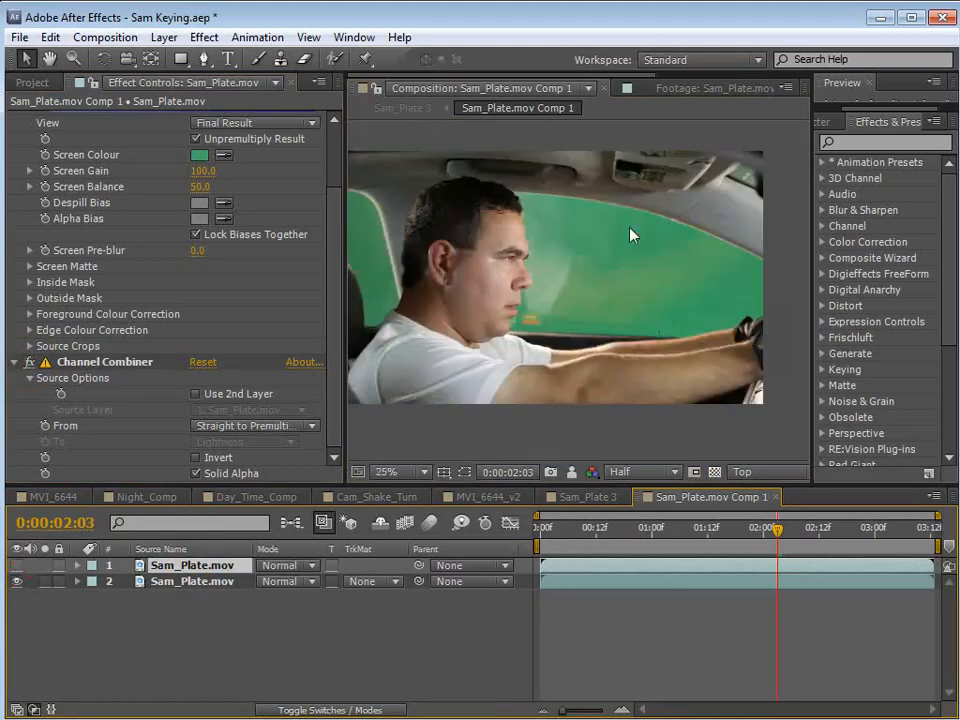
click(16, 566)
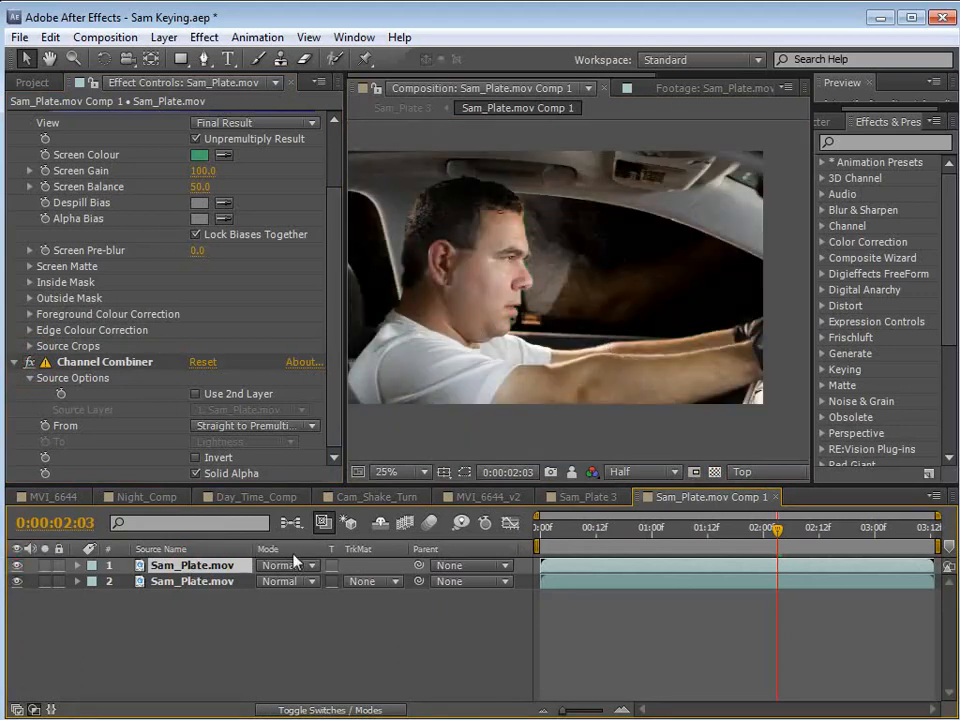
click(287, 566)
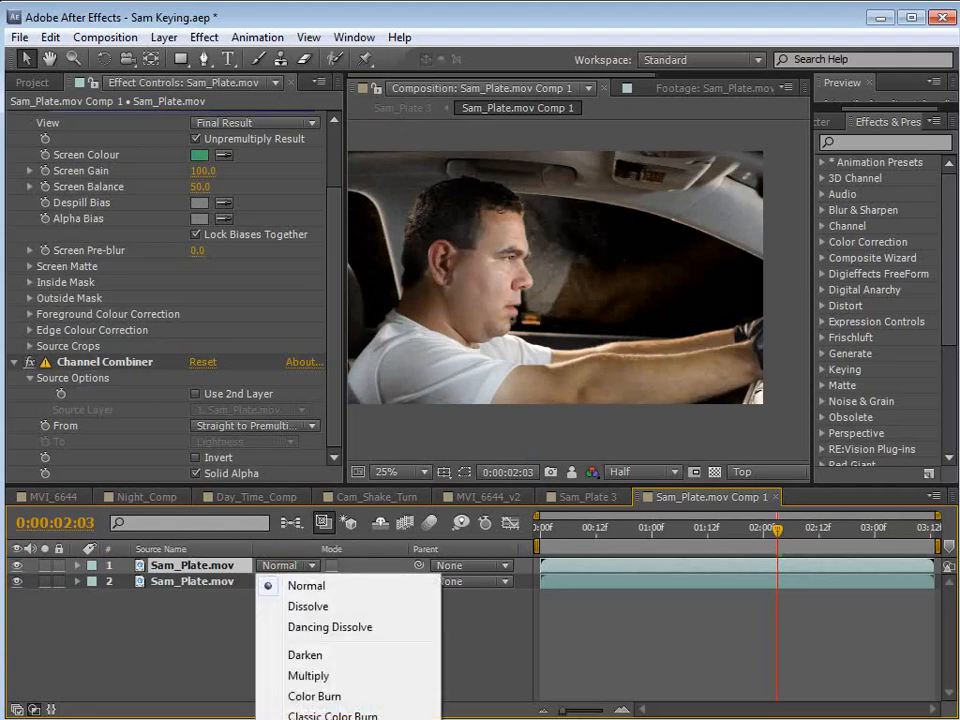
click(320, 719)
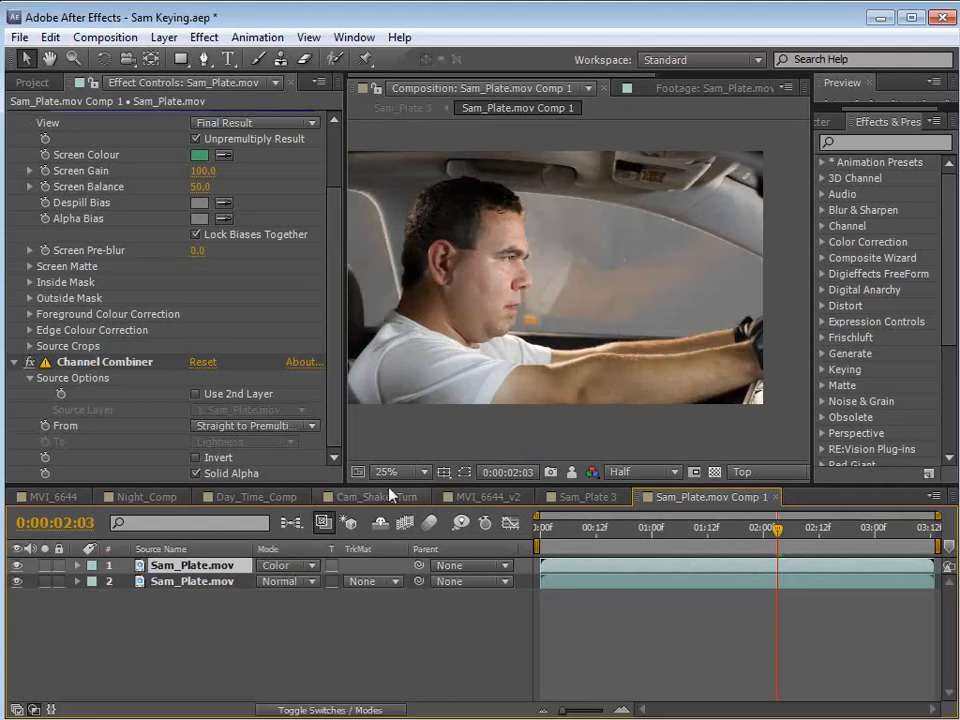
Inspect the window reflections beside the driver's face and adjust Keylight's Screen Balance on the upper Sam_Plate.mov layer.
scroll(627, 272, up, 1)
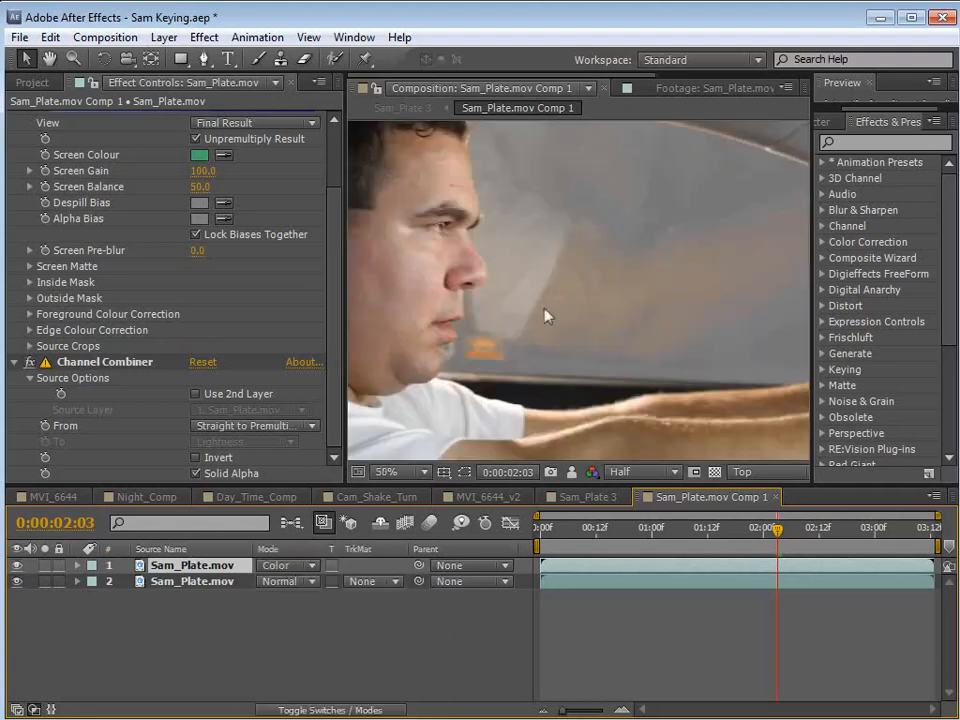
key(h)
drag(537, 208, 553, 294)
scroll(553, 294, up, 1)
scroll(491, 233, down, 2)
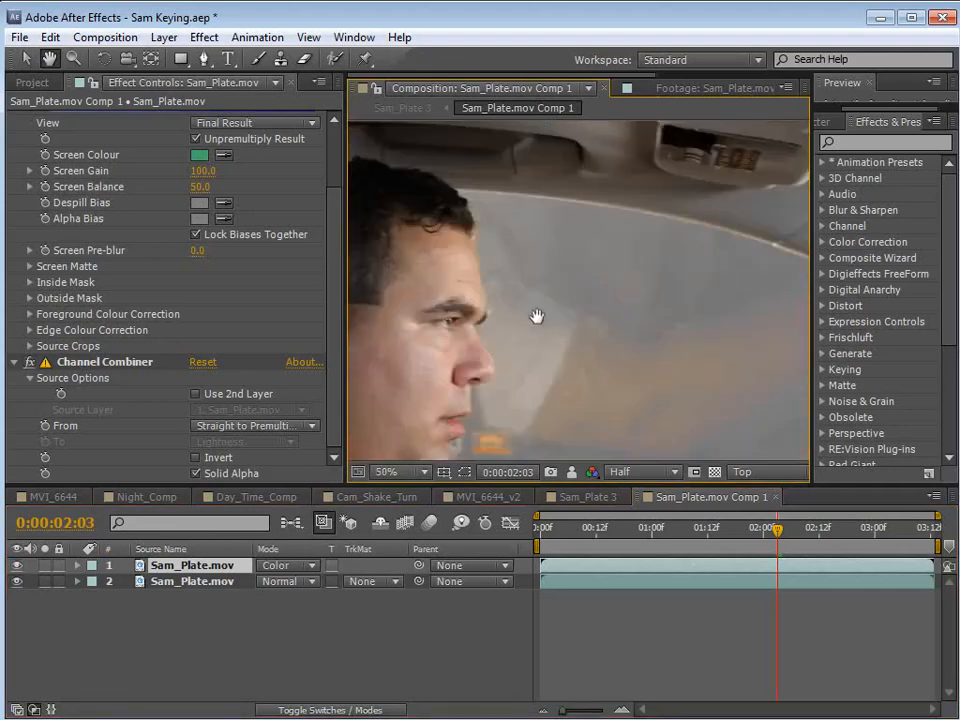
key(v)
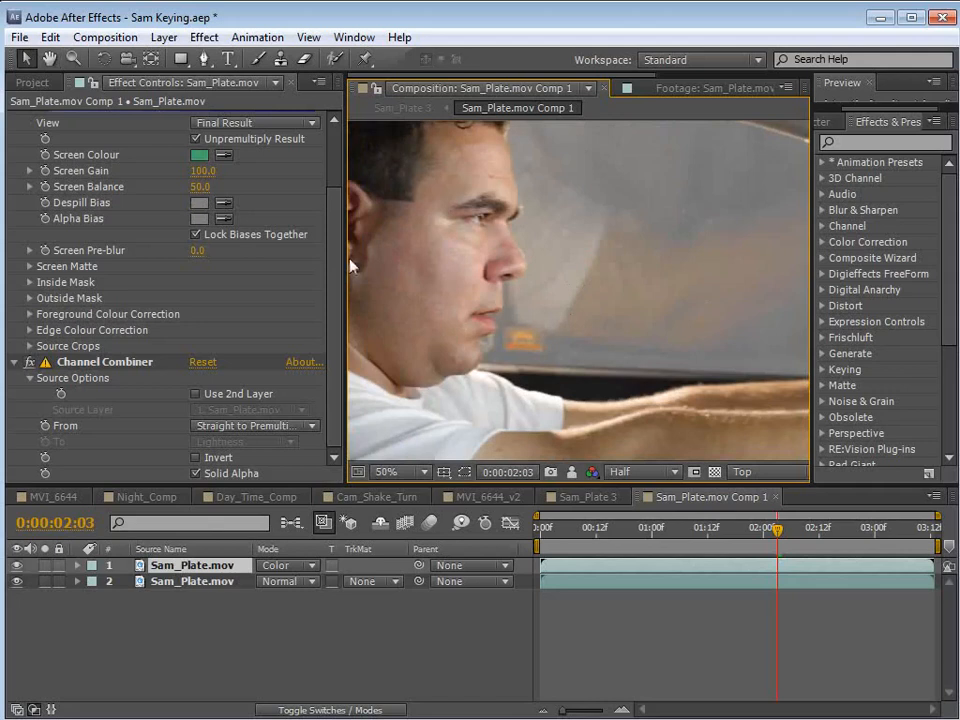
scroll(343, 210, up, 3)
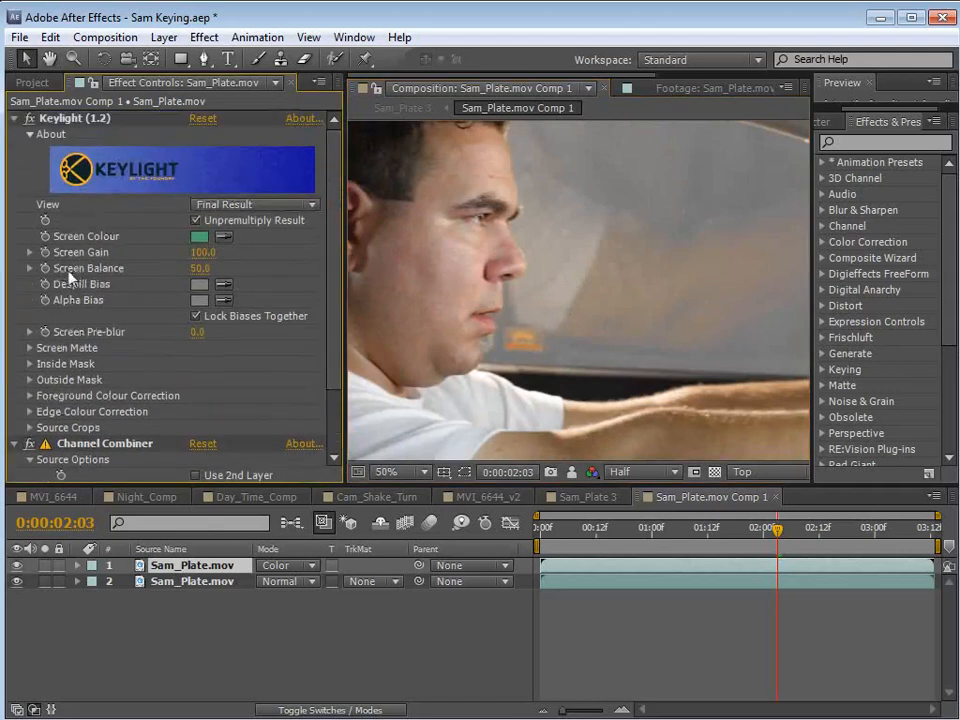
drag(200, 268, 251, 268)
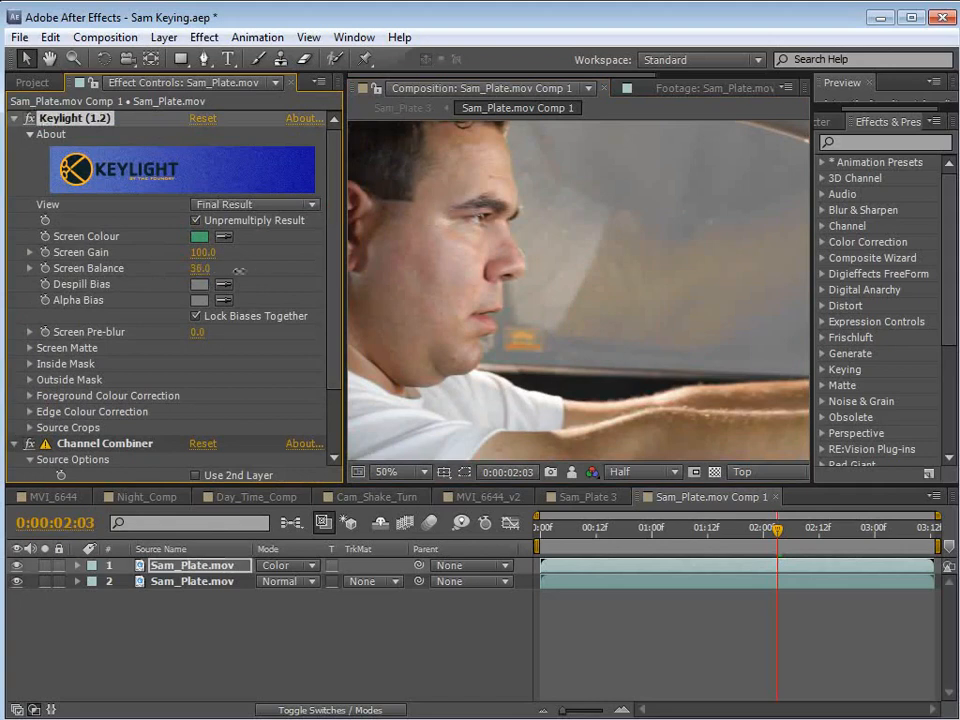
click(201, 268)
Open the Sam_Plate 3 composition and examine the window's transparency and reflections against the transparency grid and the plain background.
click(588, 496)
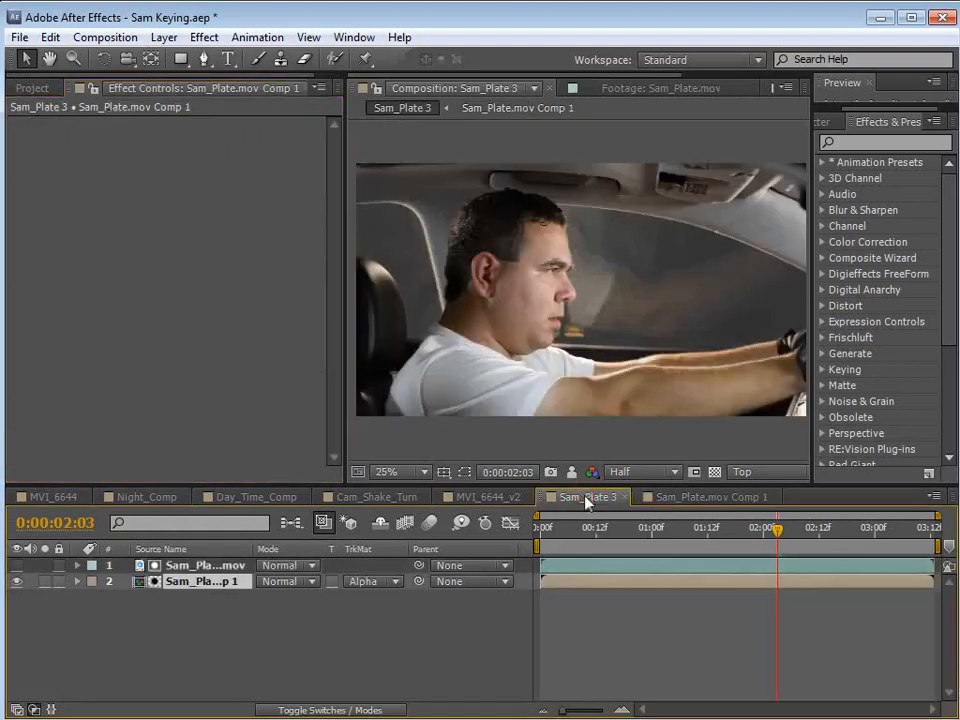
click(313, 598)
click(205, 581)
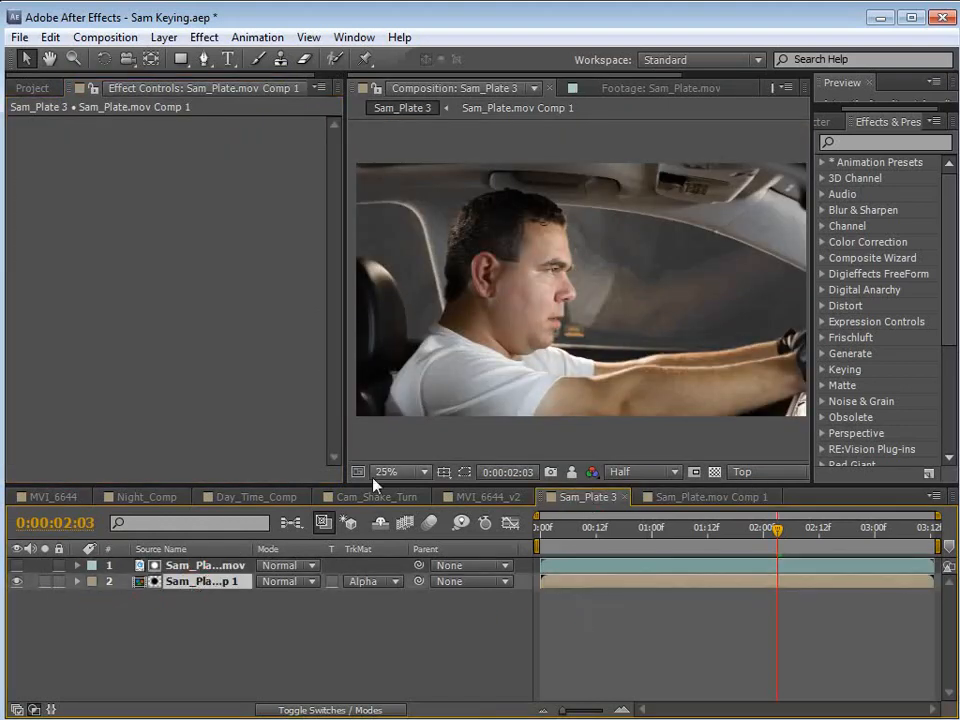
scroll(620, 354, up, 2)
scroll(660, 335, up, 1)
drag(700, 316, 540, 320)
click(715, 472)
scroll(546, 322, down, 1)
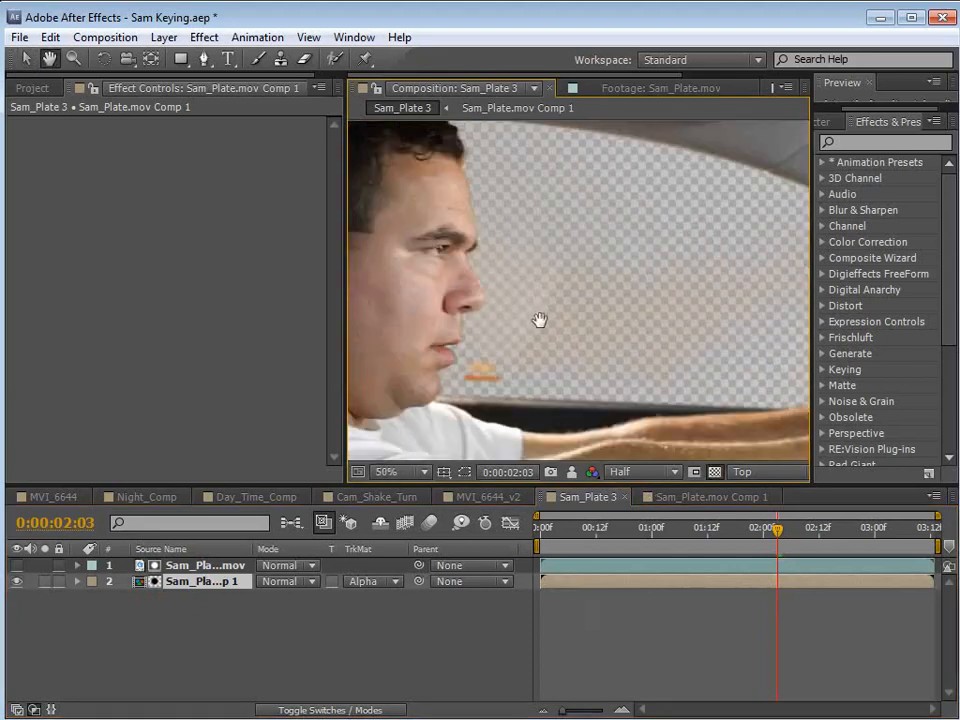
key(v)
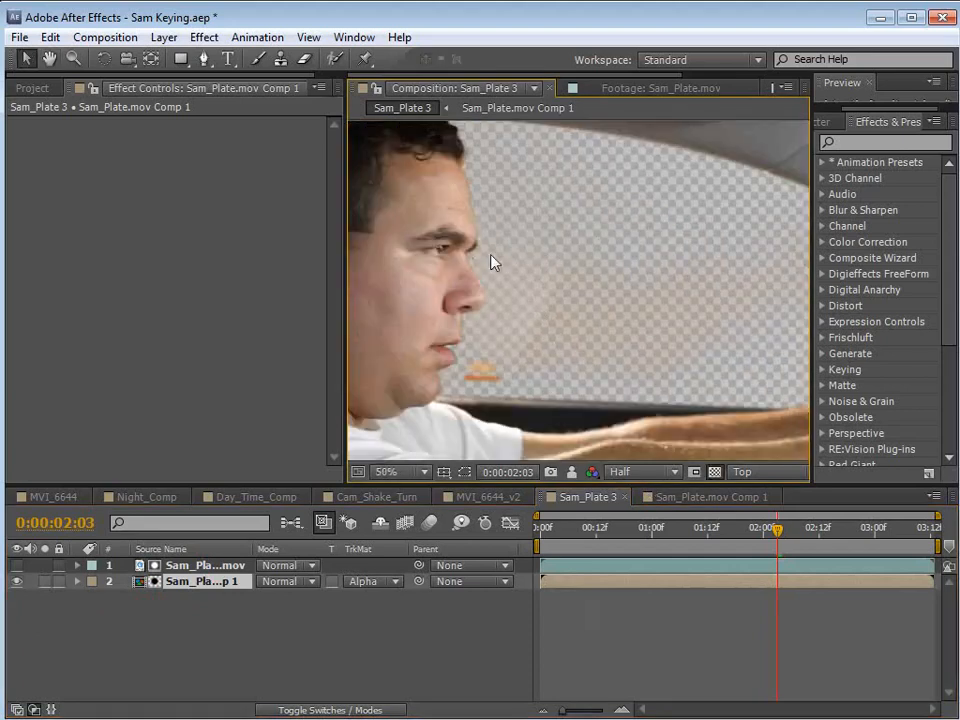
click(715, 472)
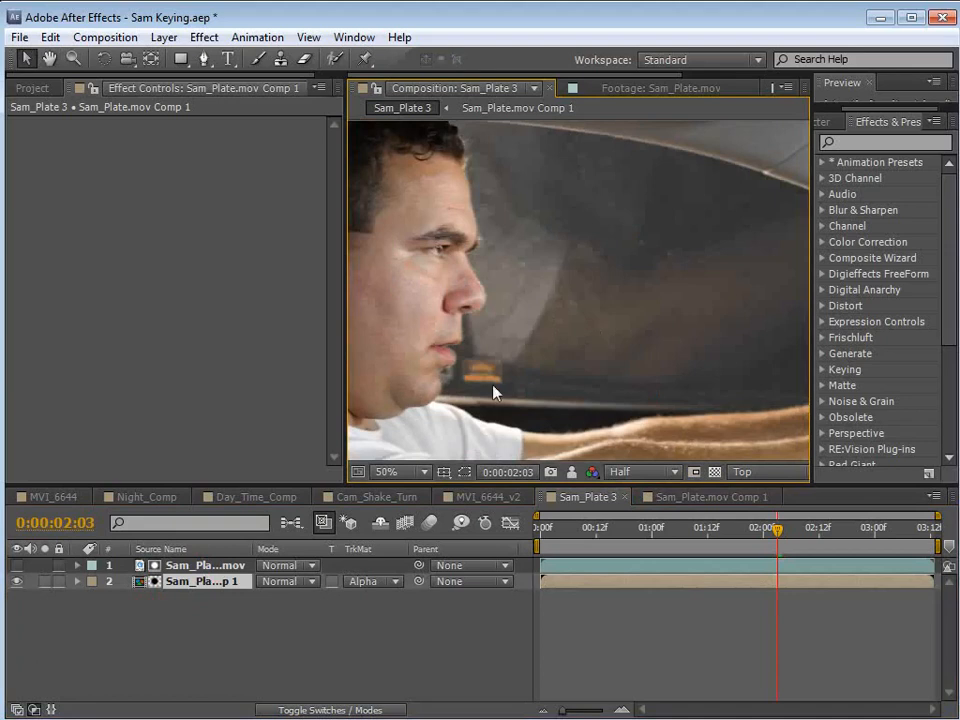
Open the street_BG.mov footage from the project and preview its motion up to 0:00:02:06.
click(210, 566)
click(32, 88)
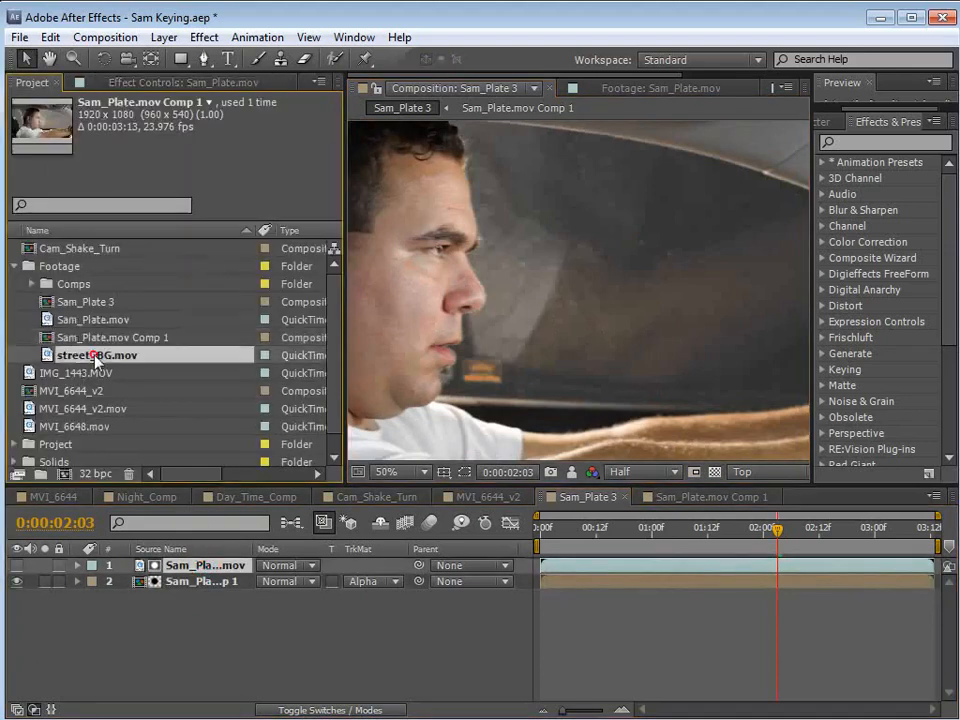
click(98, 357)
double_click(97, 357)
drag(414, 436, 639, 433)
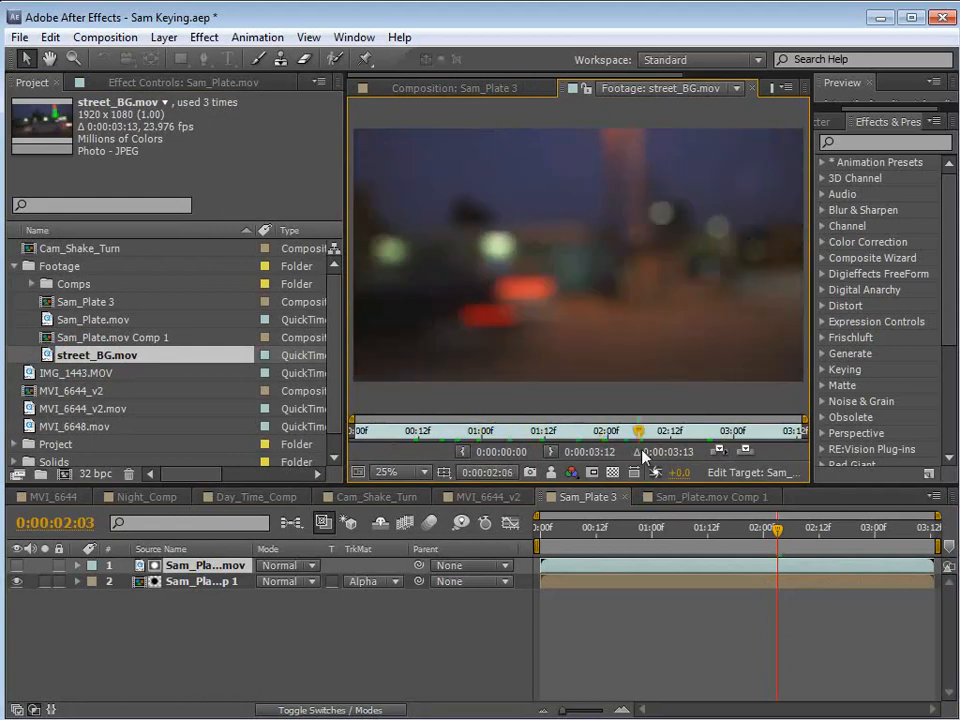
Add street_BG.mov as the bottom layer of the Sam_Plate 3 composition and check the composite at 0:00:02:20.
click(428, 90)
drag(90, 358, 446, 626)
scroll(520, 343, down, 1)
drag(636, 528, 857, 540)
scroll(401, 247, up, 1)
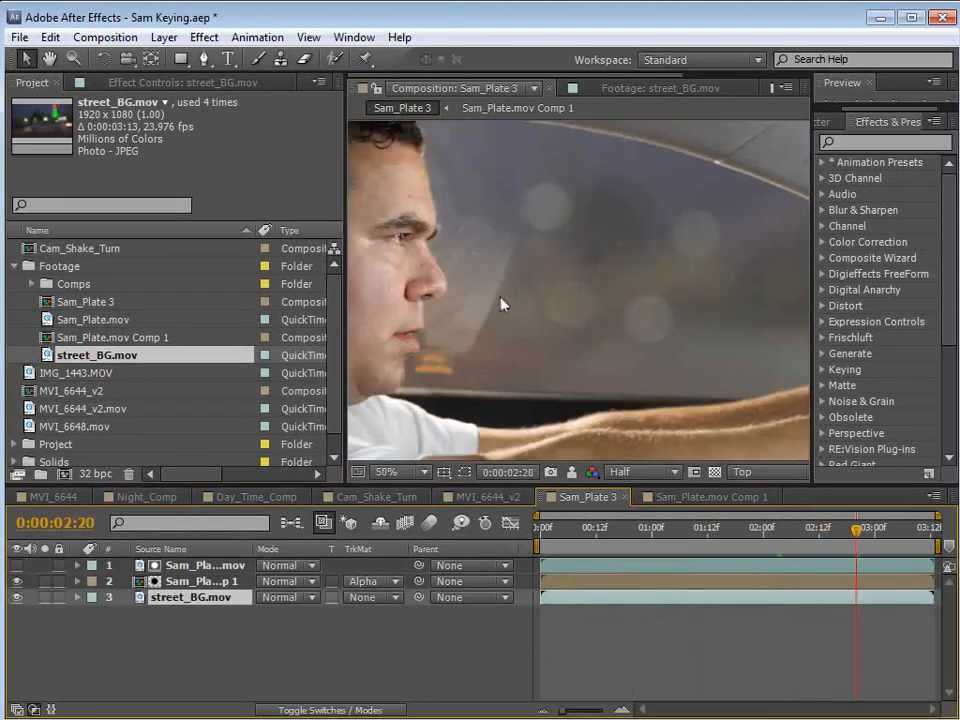
Examine the composite with the street background enlarged, including the key edges around the driver's nose and mouth.
key(grave)
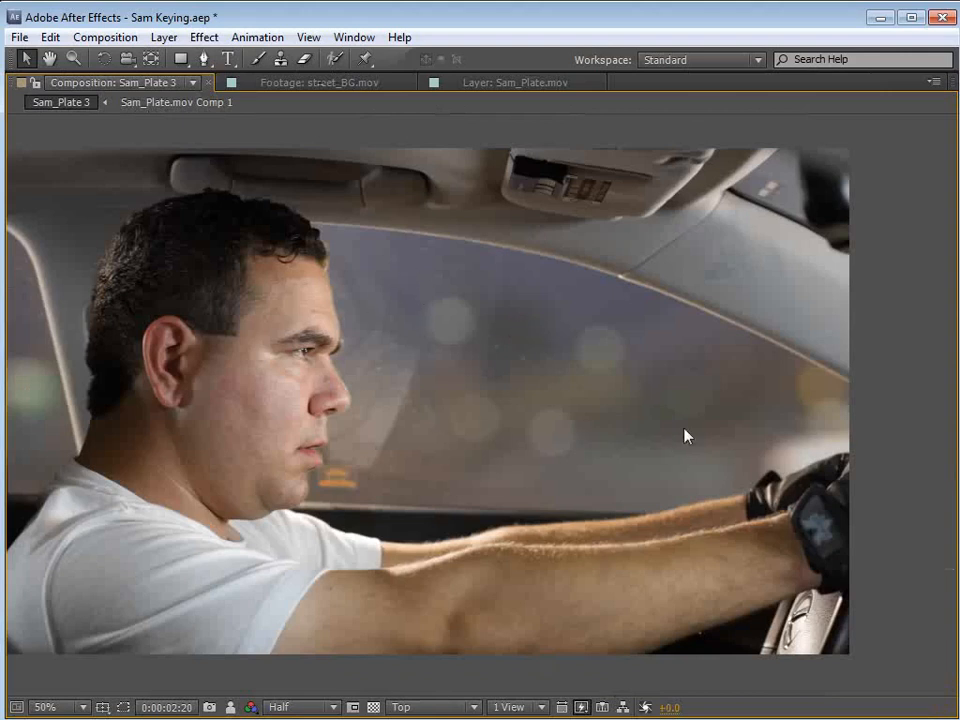
key(grave)
scroll(454, 328, up, 1)
key(h)
drag(454, 328, 519, 381)
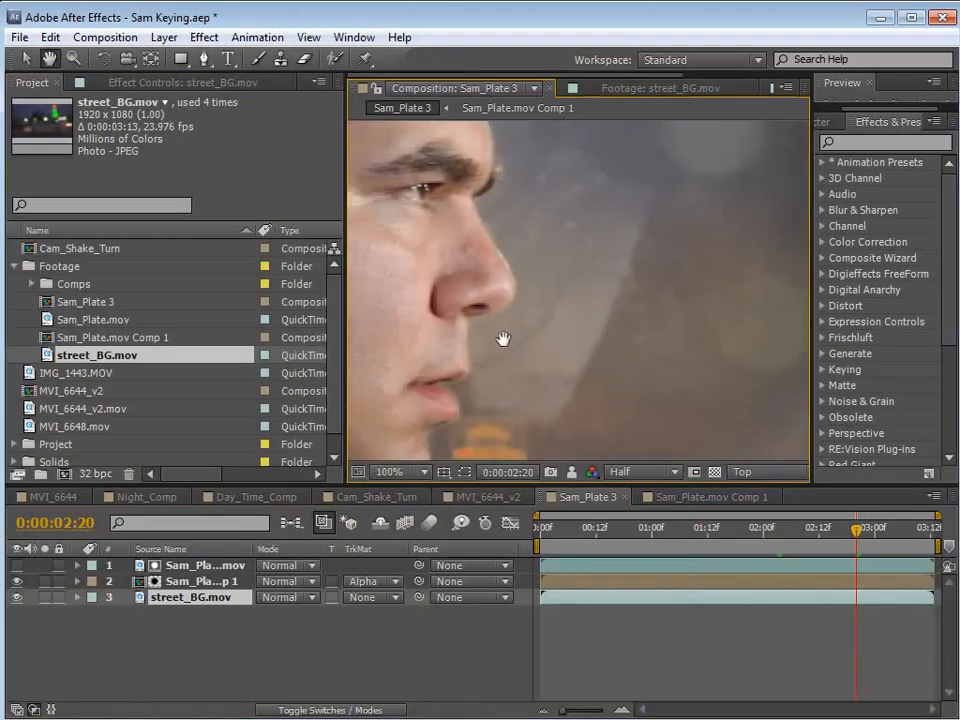
scroll(503, 340, up, 1)
drag(574, 326, 591, 399)
key(v)
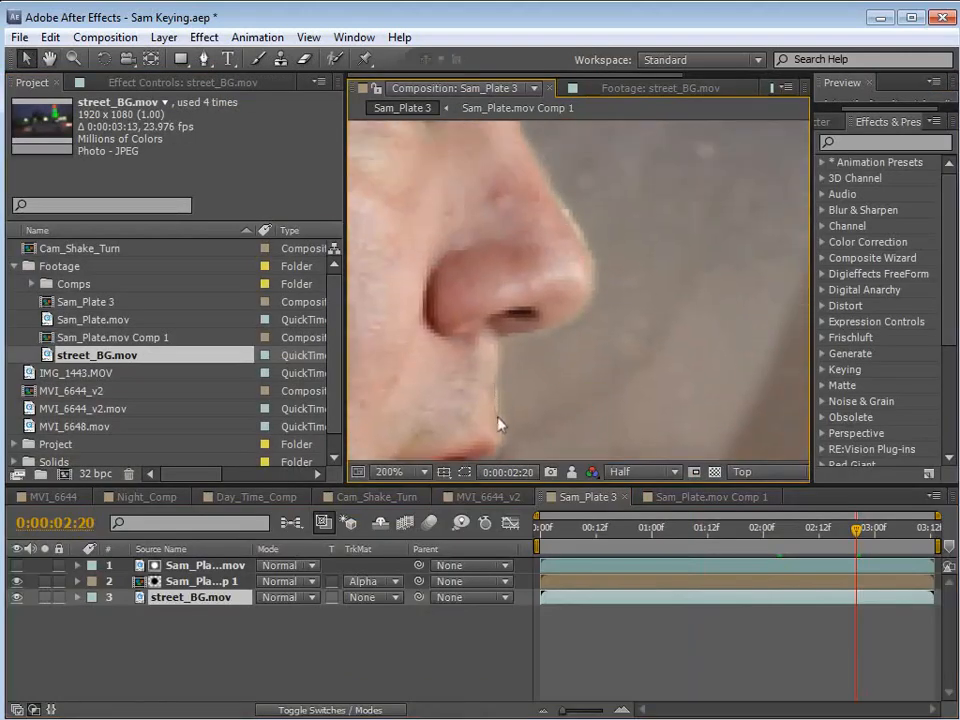
Set the composition preview resolution to Full and inspect the key edges along the driver's profile.
click(645, 472)
click(643, 519)
key(h)
drag(583, 247, 612, 424)
drag(578, 276, 566, 313)
scroll(598, 365, down, 1)
drag(621, 423, 587, 261)
key(v)
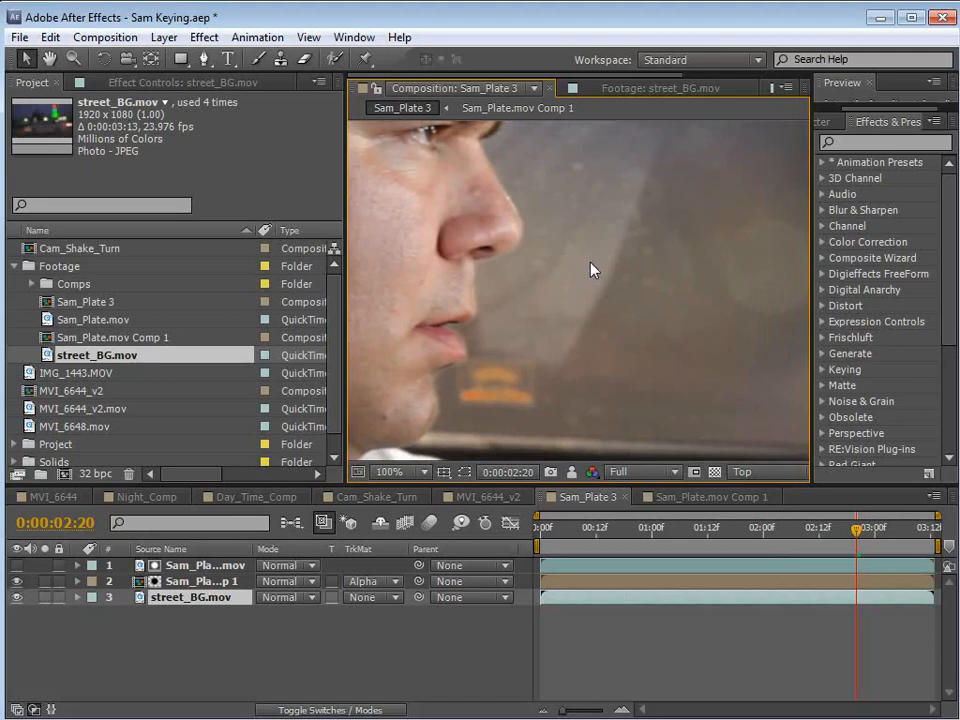
Expand Keylight's Screen Matte settings on the top Sam_Plate.mov matte layer and set Clip White to 90.
click(190, 581)
click(211, 566)
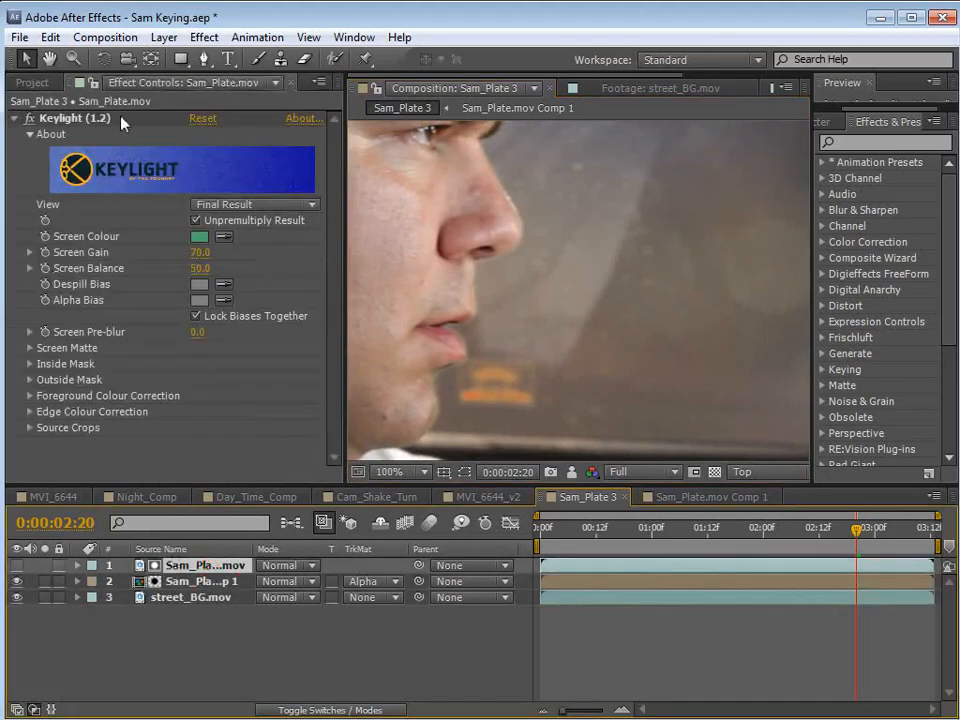
scroll(520, 260, up, 1)
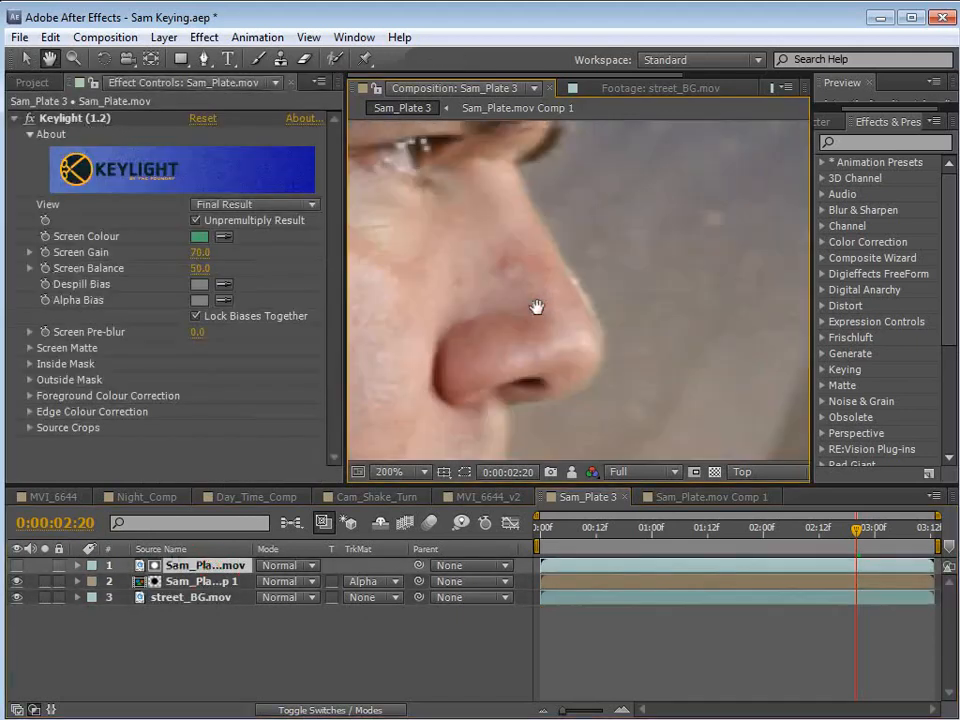
click(30, 348)
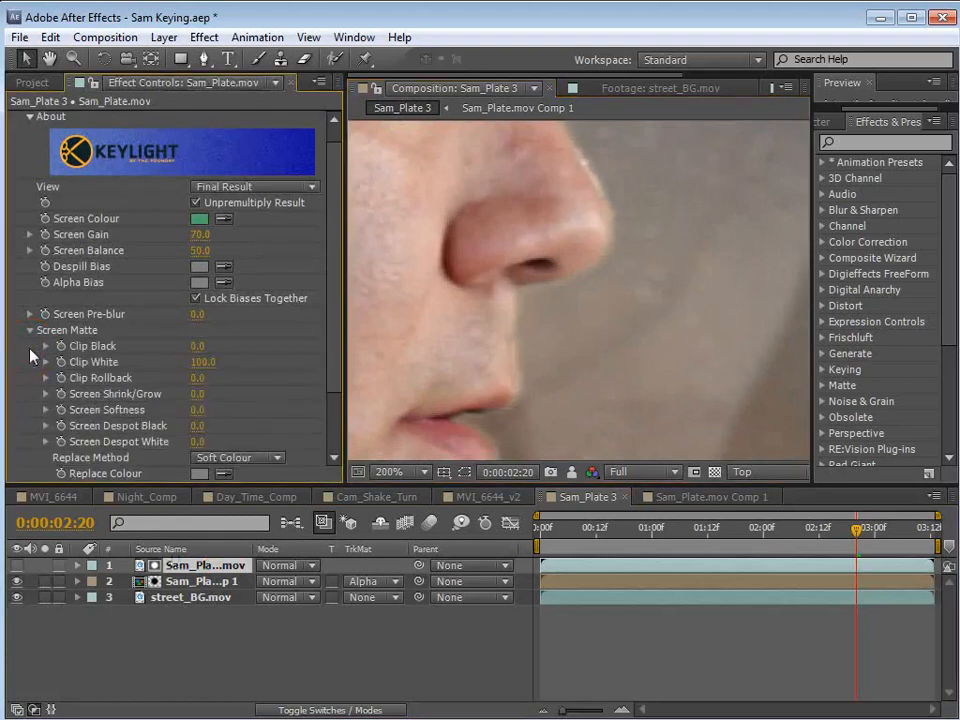
scroll(576, 347, down, 2)
key(space)
drag(640, 407, 617, 344)
scroll(623, 355, down, 1)
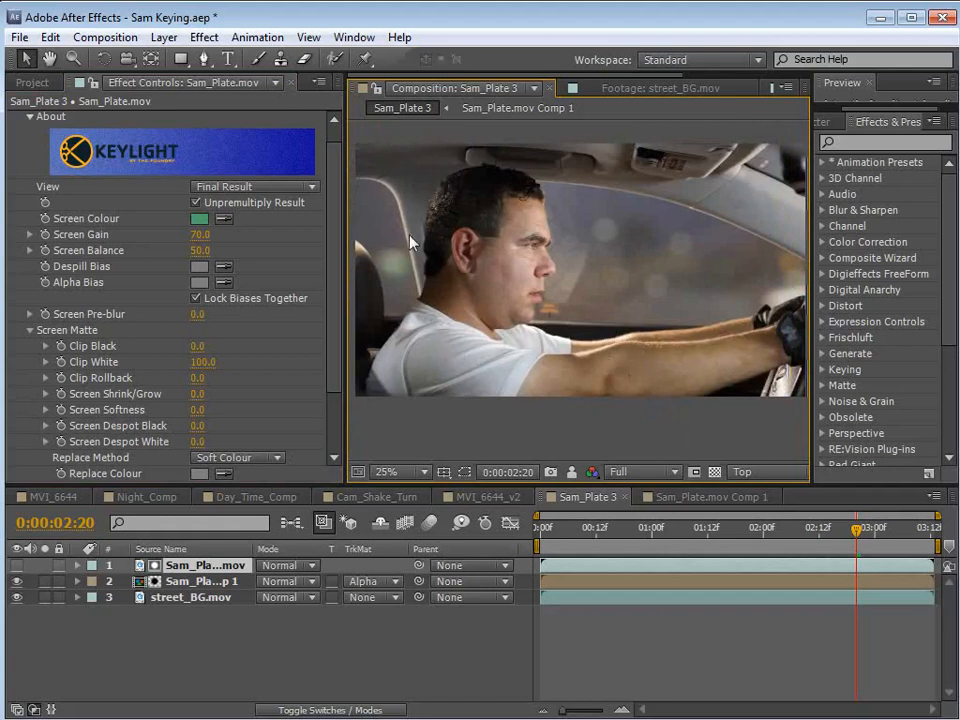
click(199, 362)
text(90)
key(Return)
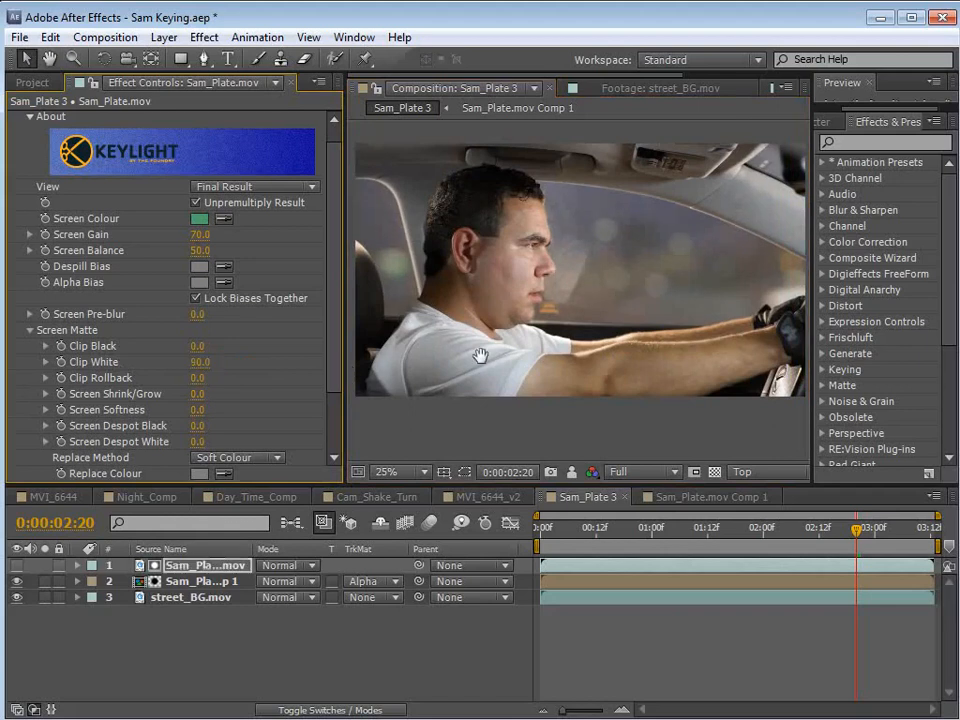
Compare different Clip White values on the matte layer around the rear window and return the setting to 90.
scroll(481, 356, up, 2)
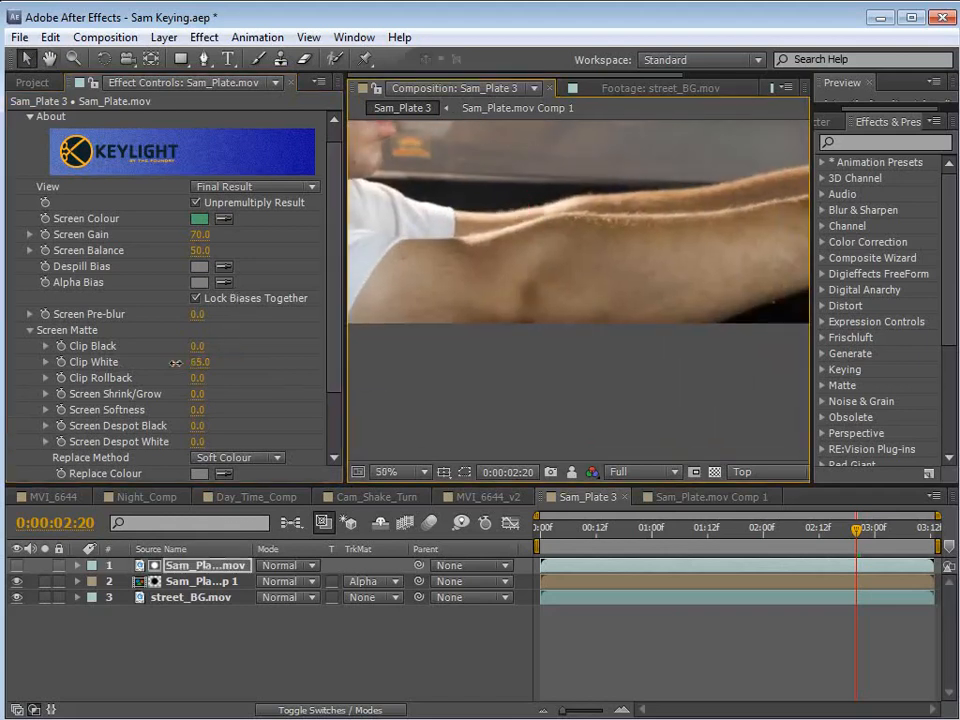
drag(176, 363, 246, 366)
key(space)
drag(519, 268, 561, 222)
drag(198, 362, 408, 371)
click(203, 362)
text(90)
key(Return)
key(space)
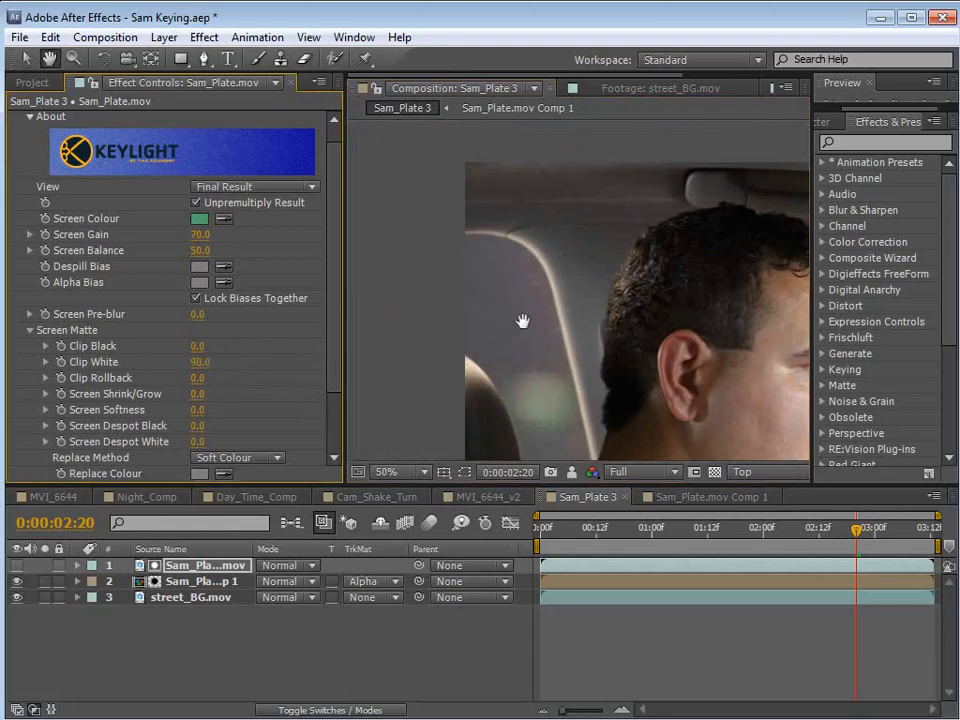
Try a Keylight Screen Pre-blur of 1 on the matte layer and inspect the nose edge.
scroll(523, 321, down, 2)
drag(768, 381, 600, 326)
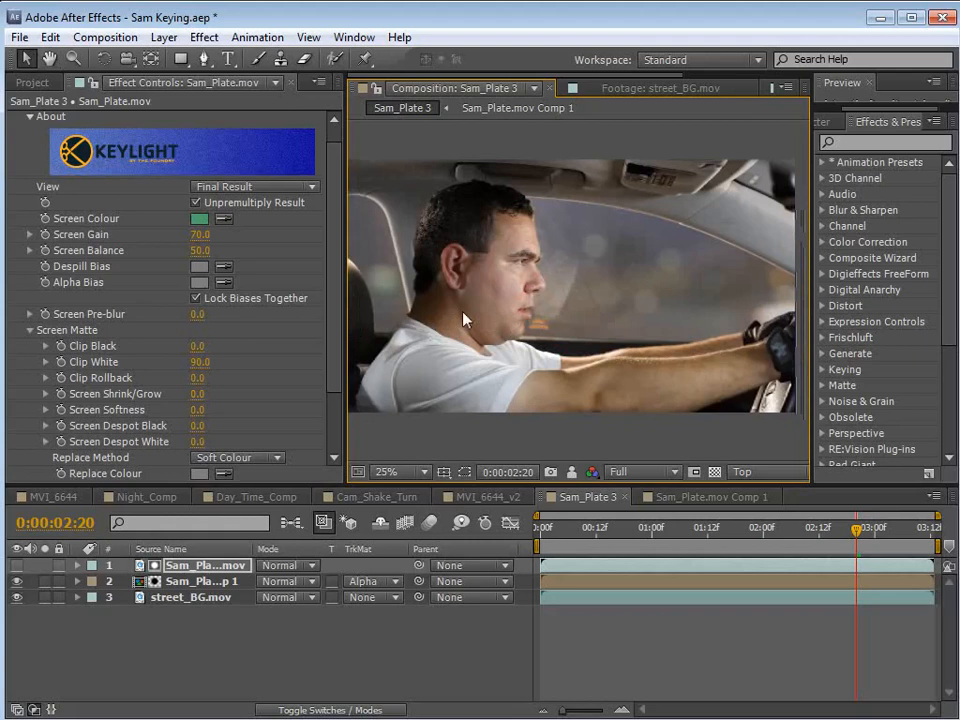
click(203, 316)
text(1)
key(Return)
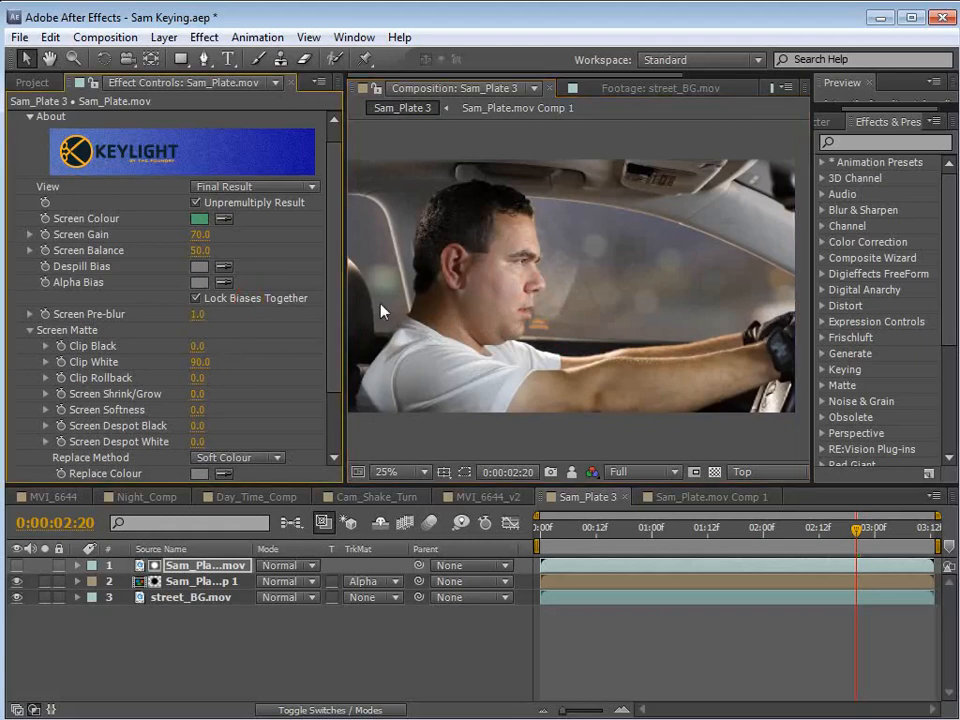
scroll(548, 302, up, 4)
scroll(548, 302, up, 2)
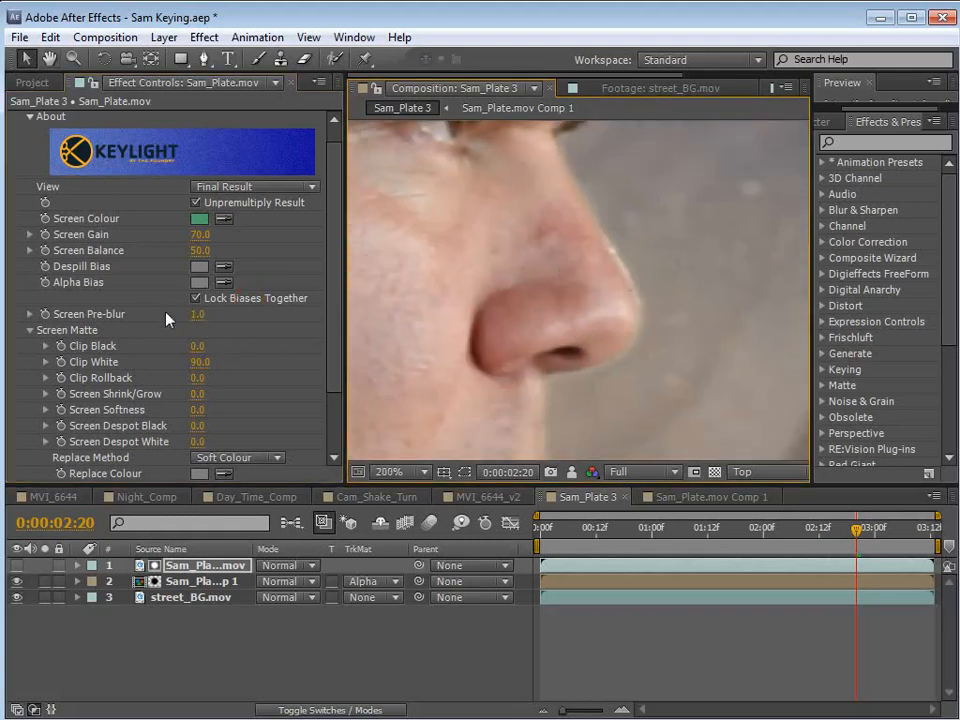
Reset the matte layer's Screen Pre-blur to 0 and inspect the bridge of the nose up close.
drag(198, 315, 131, 323)
key(space)
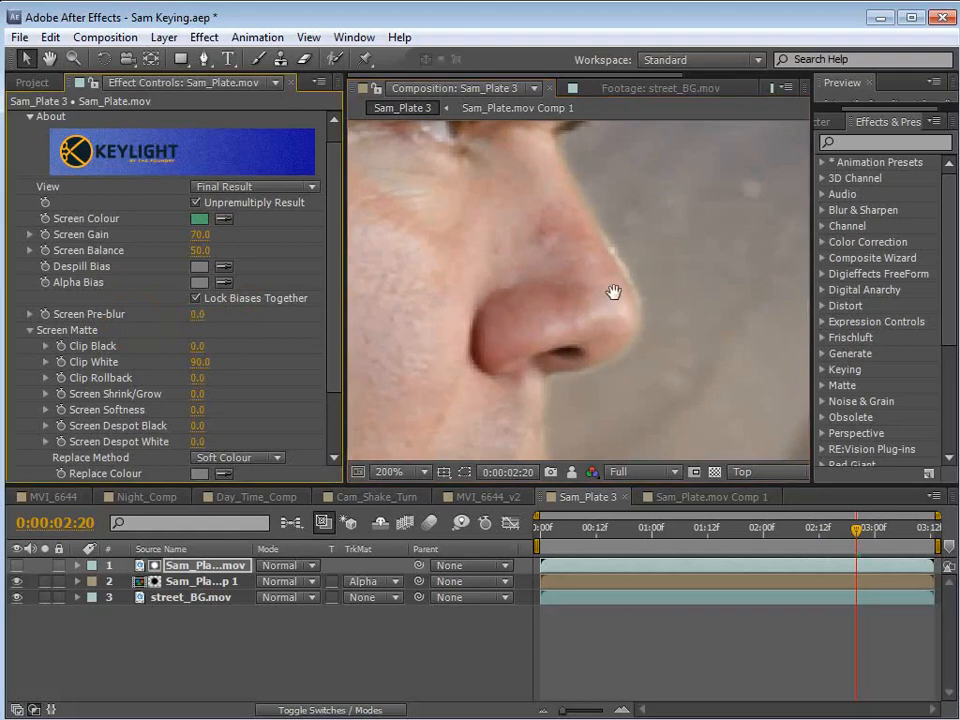
scroll(612, 284, up, 1)
drag(612, 264, 571, 355)
scroll(568, 281, up, 1)
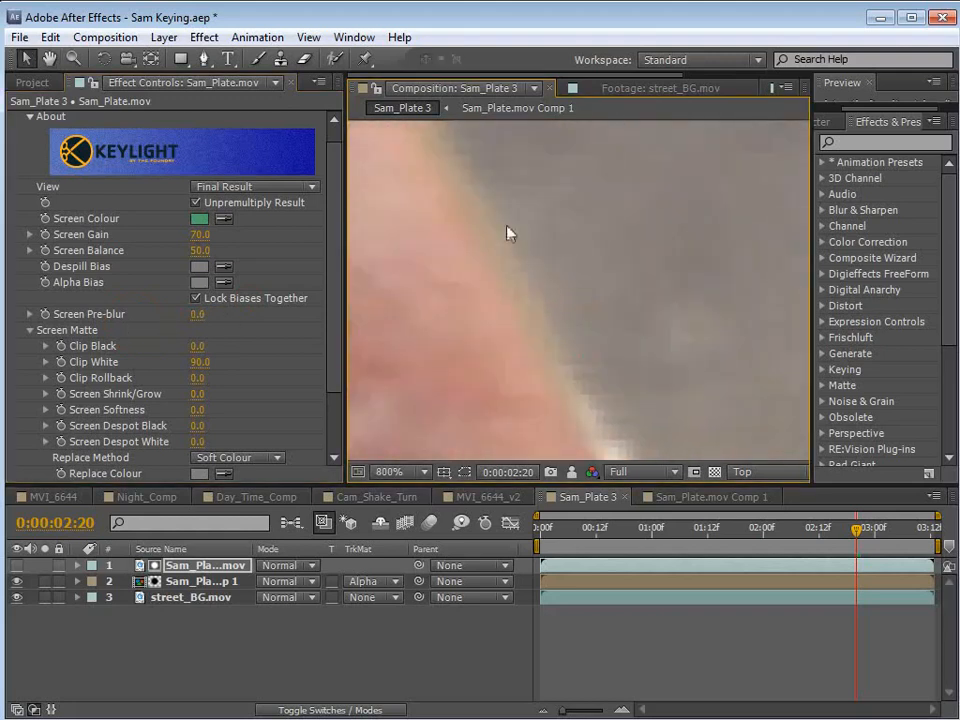
Set Keylight's Screen Pre-blur to 0.5 on the matte layer, comparing the nose edge against a blur of 1.9.
click(198, 315)
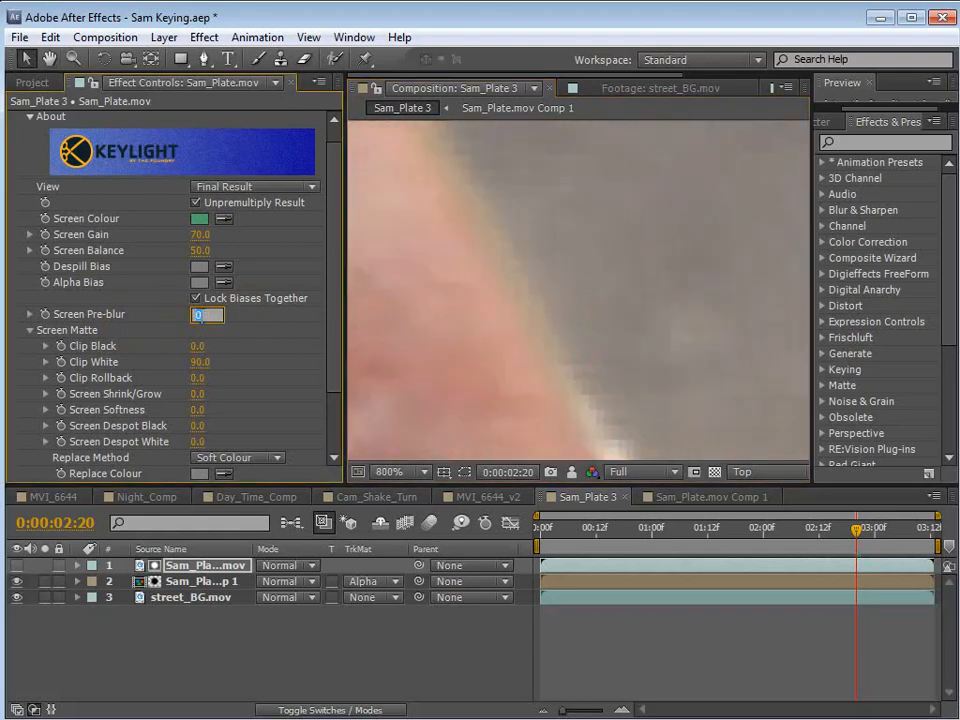
text(.5)
key(Return)
scroll(542, 326, down, 1)
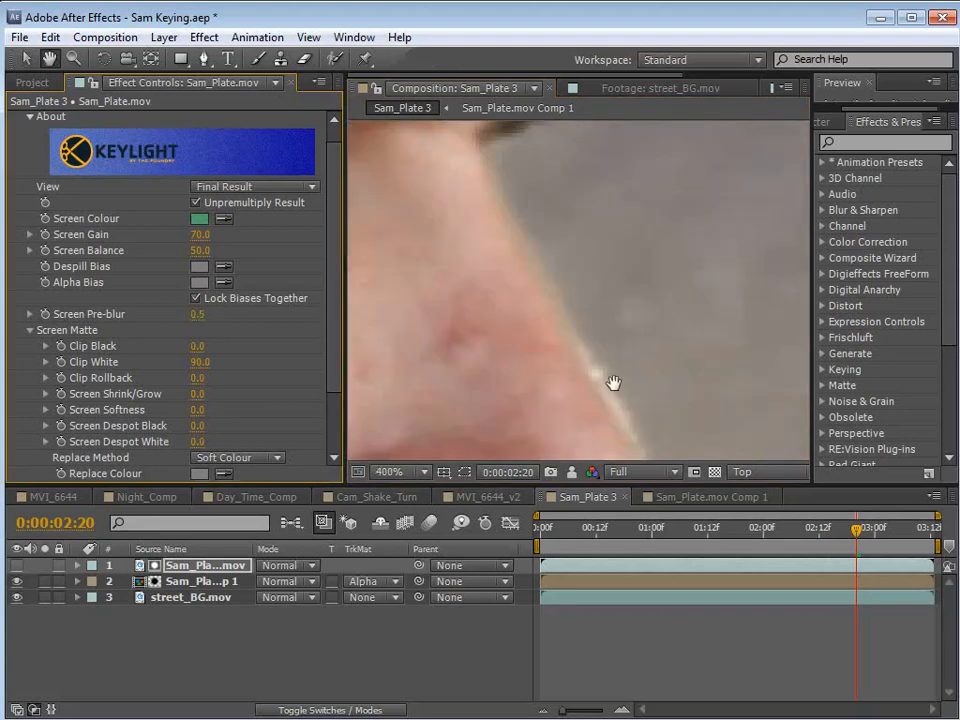
drag(195, 314, 204, 346)
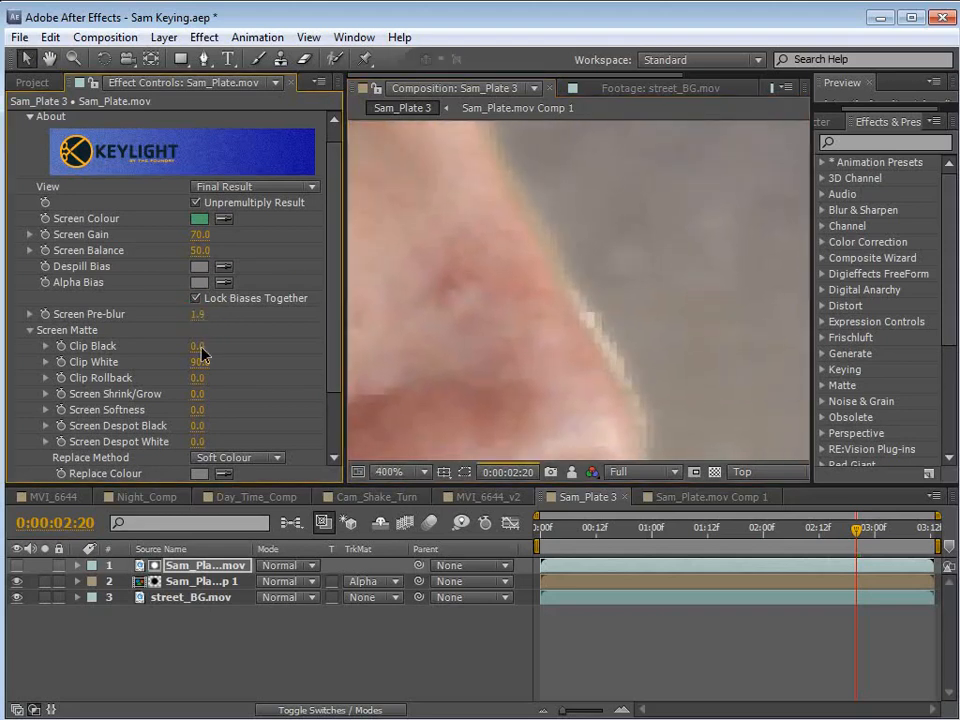
click(197, 314)
text(.5)
key(Return)
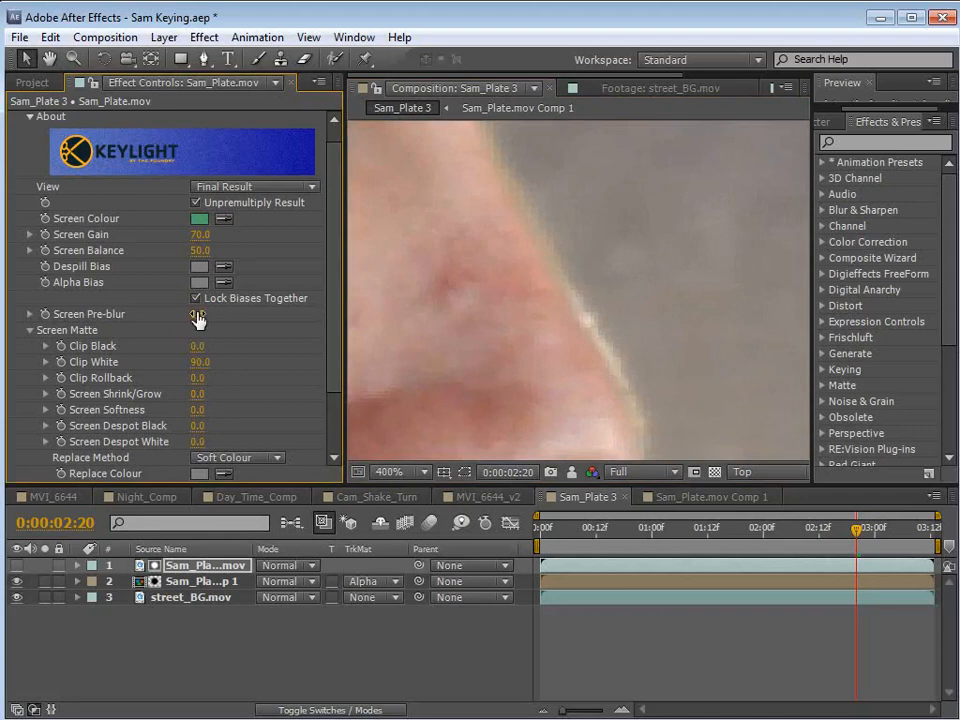
Set Screen Shrink/Grow to -2 in Keylight's Screen Matte settings and check the edges around the lips and chin.
scroll(615, 338, down, 1)
drag(594, 358, 589, 298)
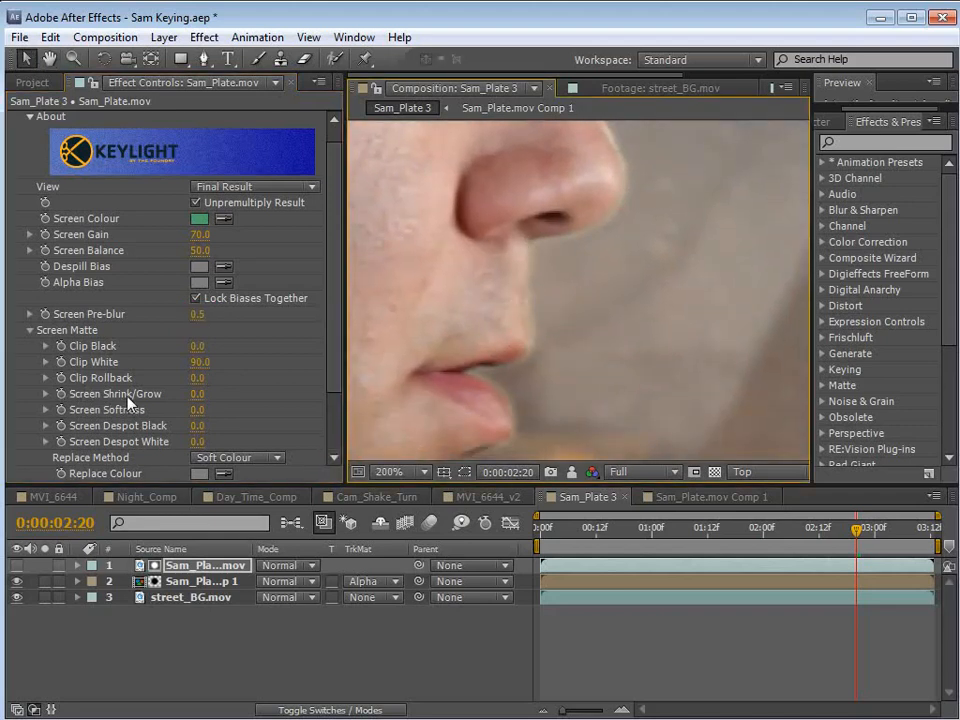
click(198, 396)
text(-2)
key(Return)
key(space)
drag(519, 425, 594, 296)
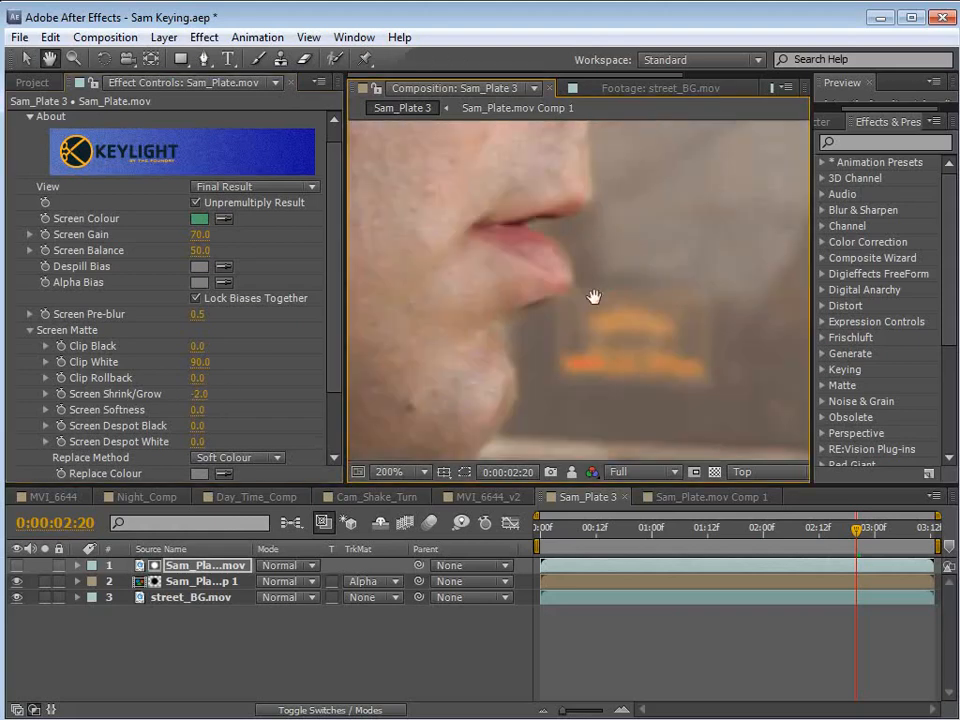
scroll(582, 288, up, 1)
scroll(606, 330, down, 3)
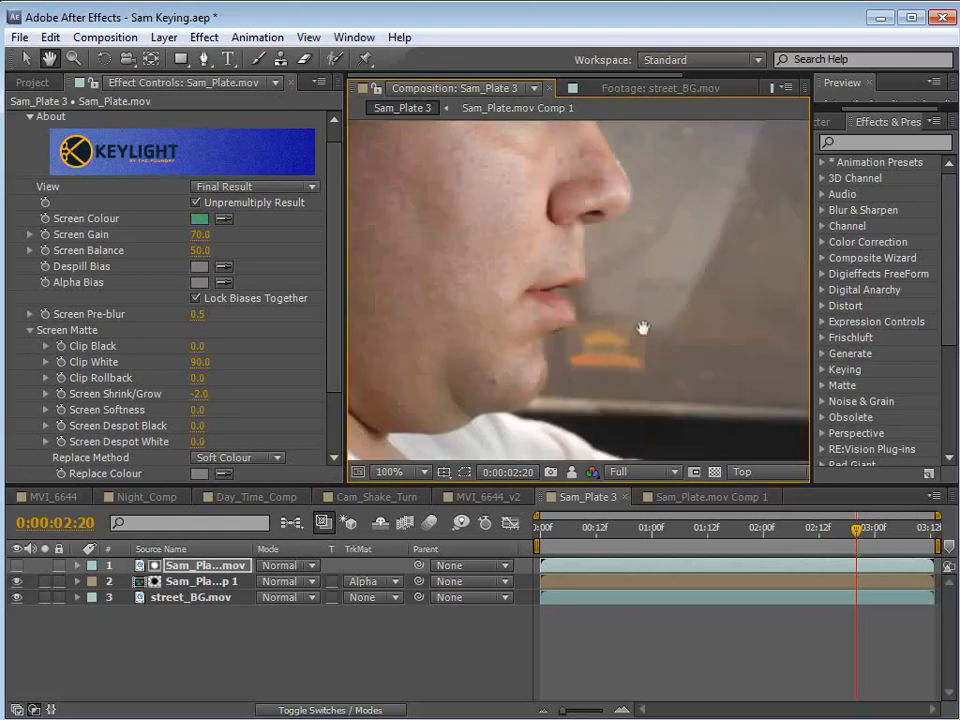
Check the whole composite at 0:00:01:05 and add the Exposure effect to the street_BG.mov layer.
scroll(670, 321, down, 1)
click(746, 530)
drag(746, 535, 678, 540)
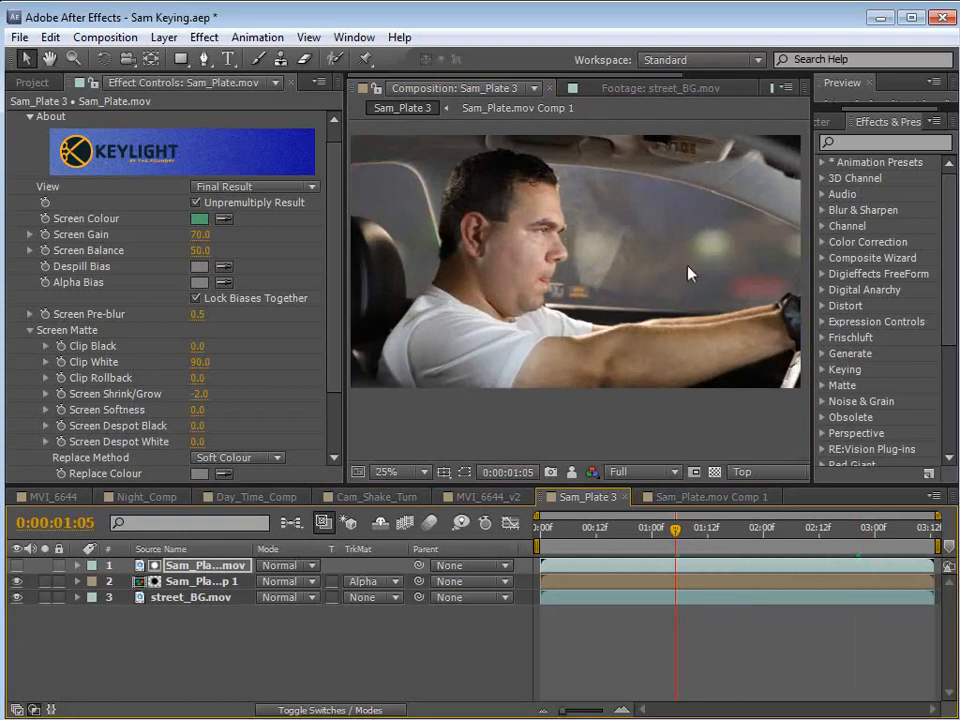
click(192, 598)
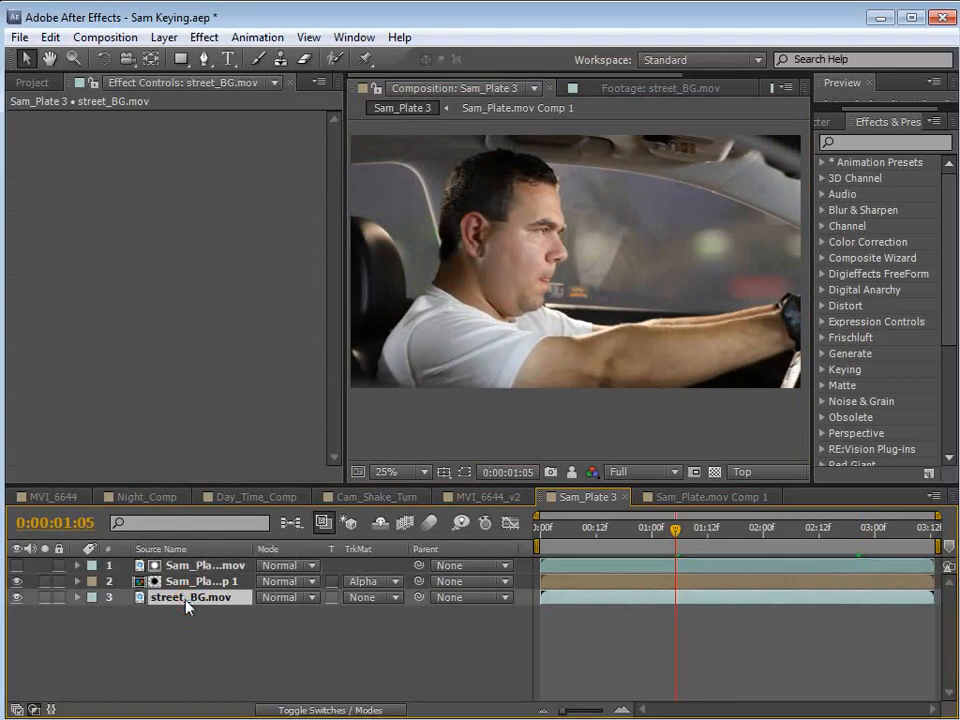
click(204, 37)
mouse_move(300, 211)
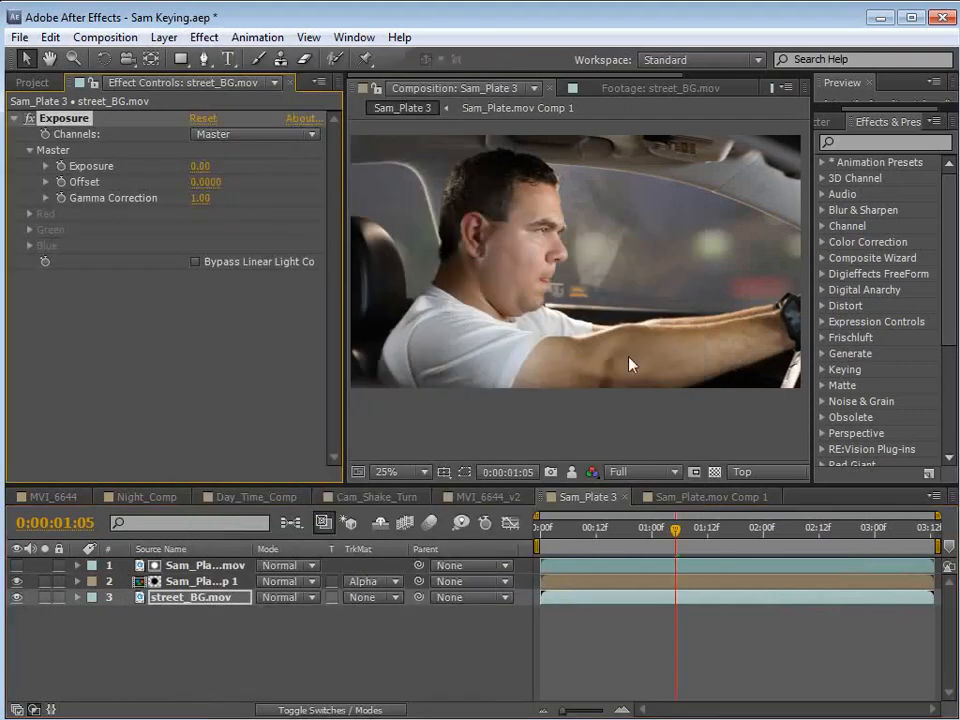
Try an Exposure value of 2.71 on street_BG.mov and inspect the blurred lights through the car window.
scroll(665, 285, up, 2)
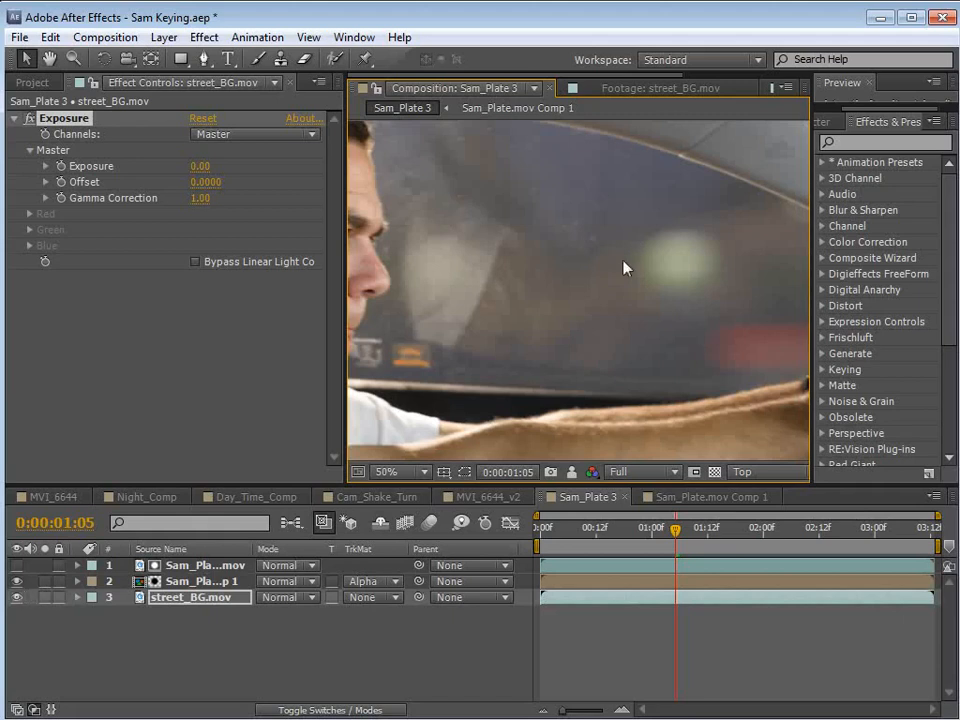
drag(233, 166, 480, 201)
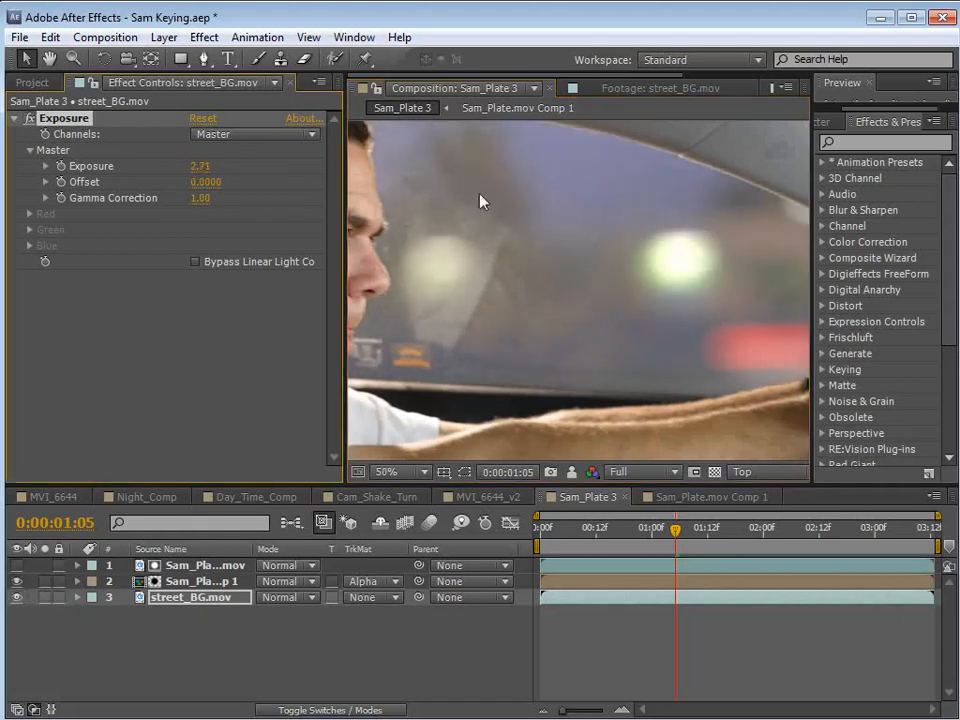
scroll(701, 276, up, 2)
drag(720, 289, 611, 292)
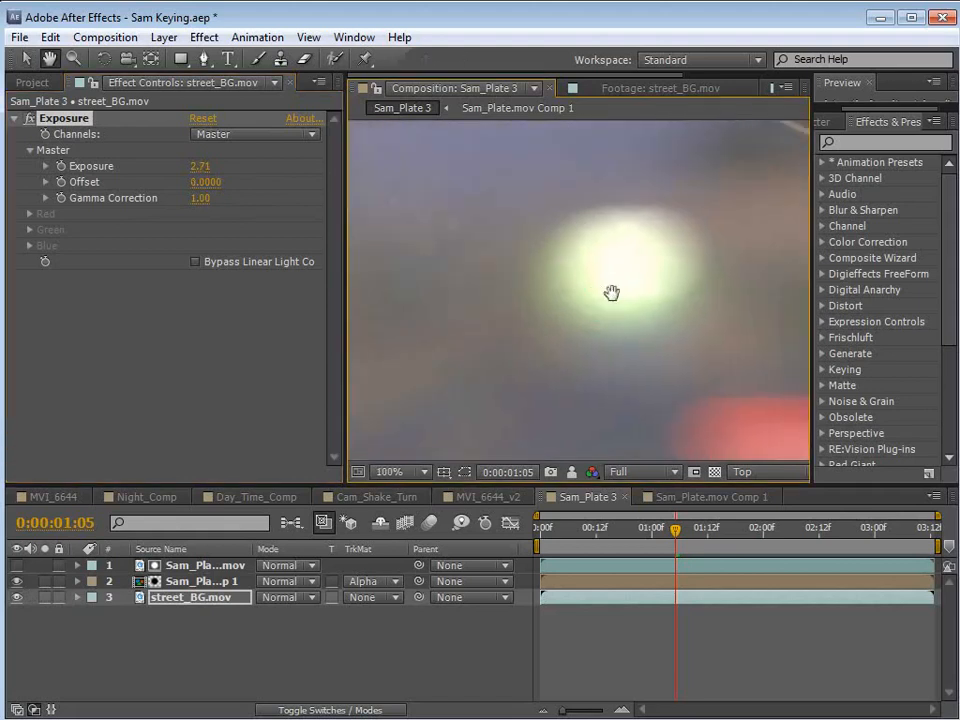
scroll(628, 298, down, 4)
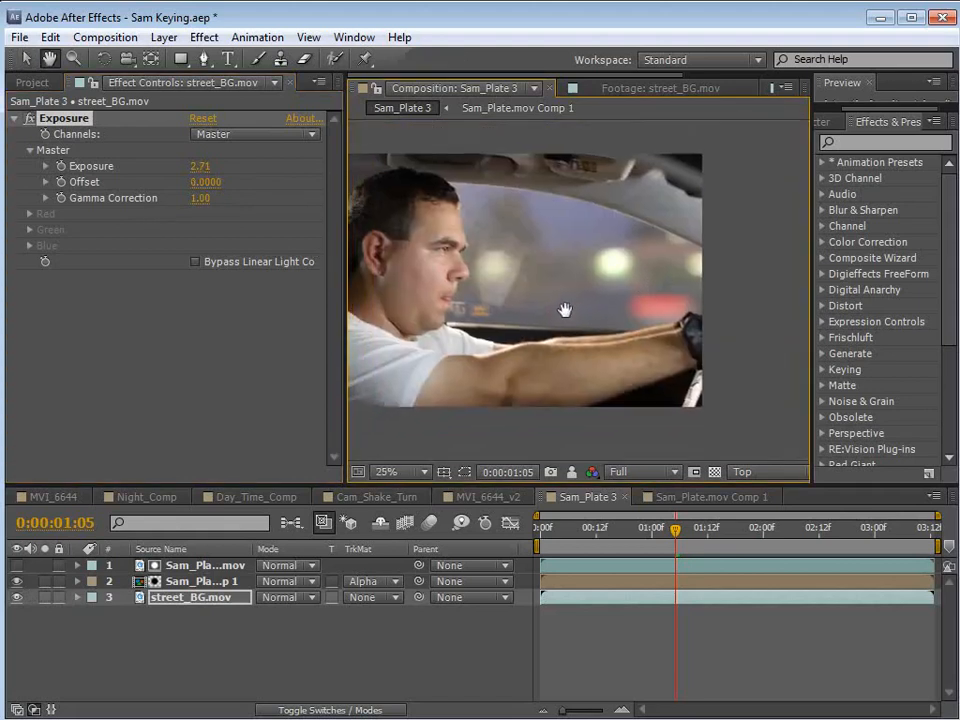
scroll(568, 285, up, 2)
key(v)
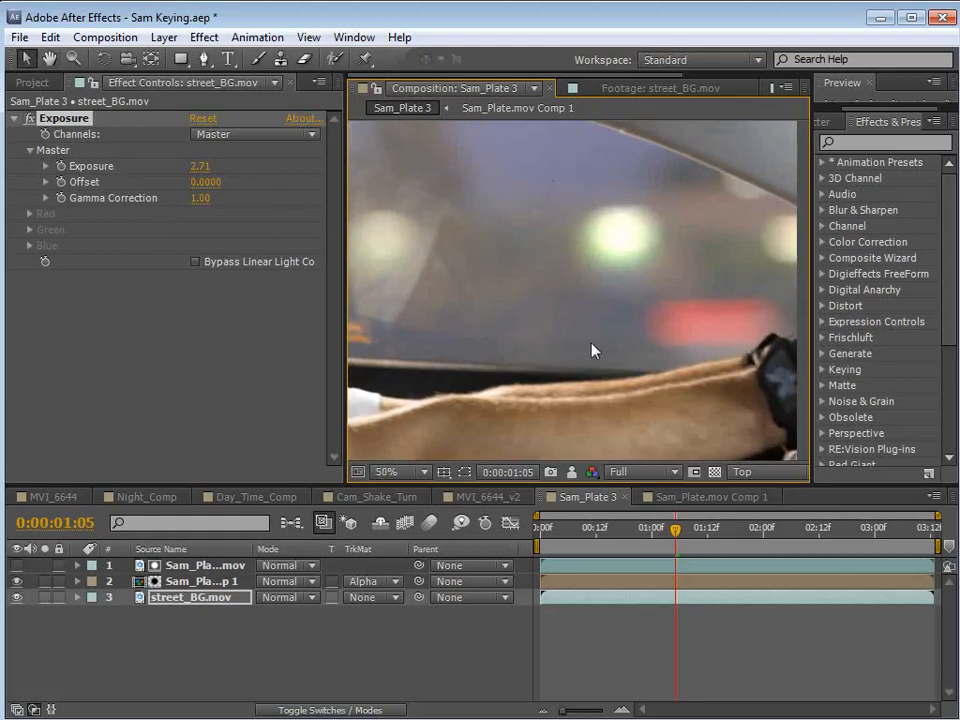
key(space)
drag(452, 269, 570, 298)
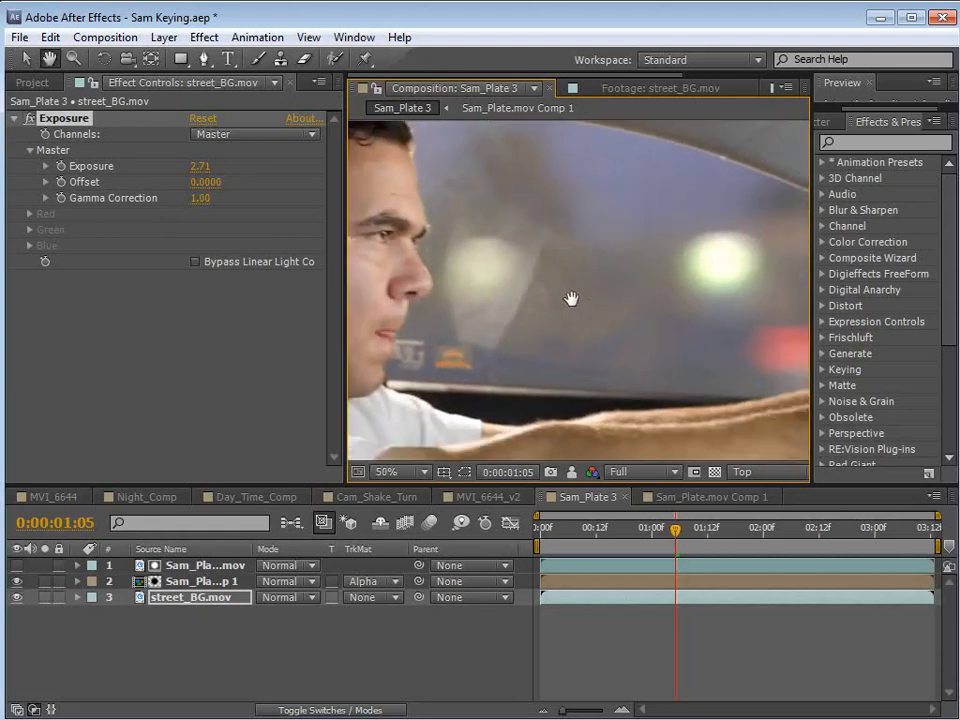
drag(790, 372, 692, 348)
drag(579, 214, 612, 270)
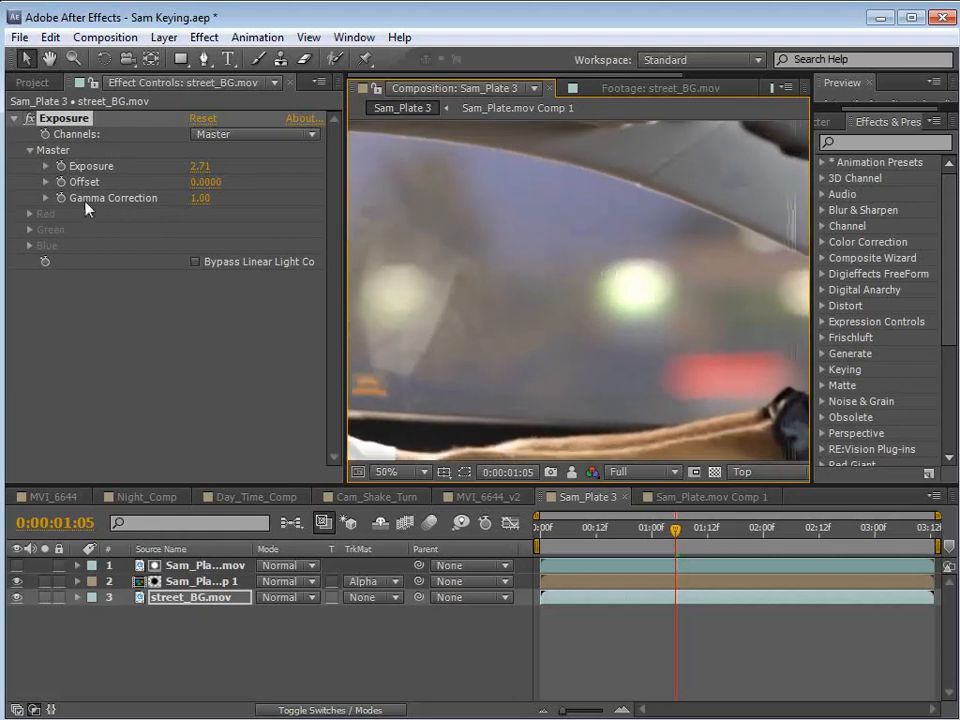
Set street_BG.mov's Exposure to 3.21 and Gamma Correction to 0.62, checking the composite at 0:00:01:21.
drag(203, 205, 250, 172)
mouse_move(197, 198)
mouse_down()
mouse_move(172, 199)
mouse_move(201, 198)
mouse_up()
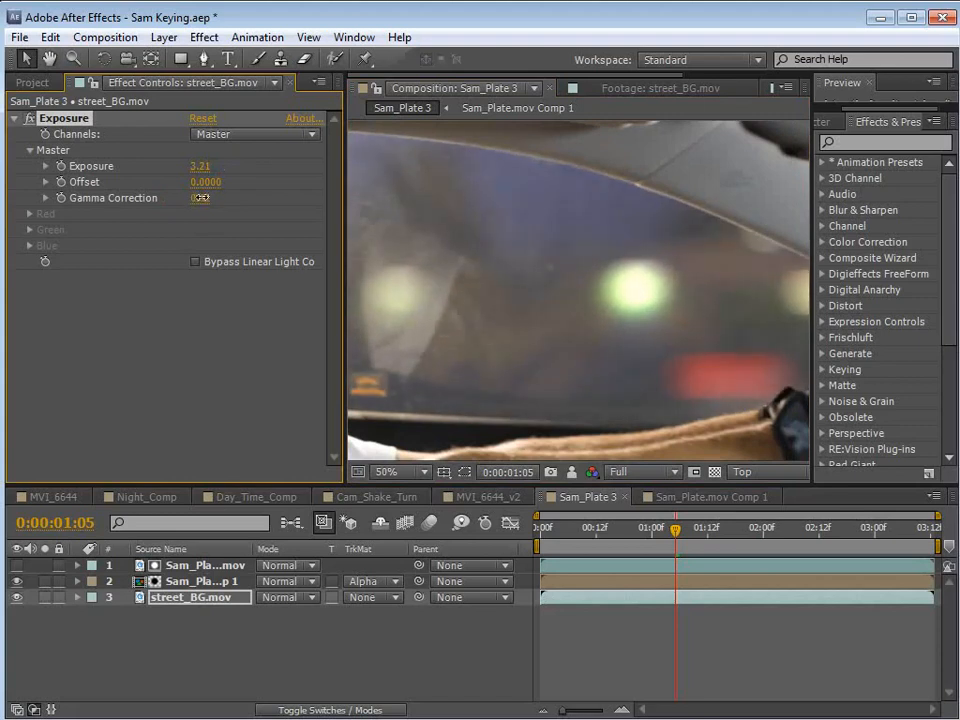
scroll(598, 341, down, 2)
click(731, 527)
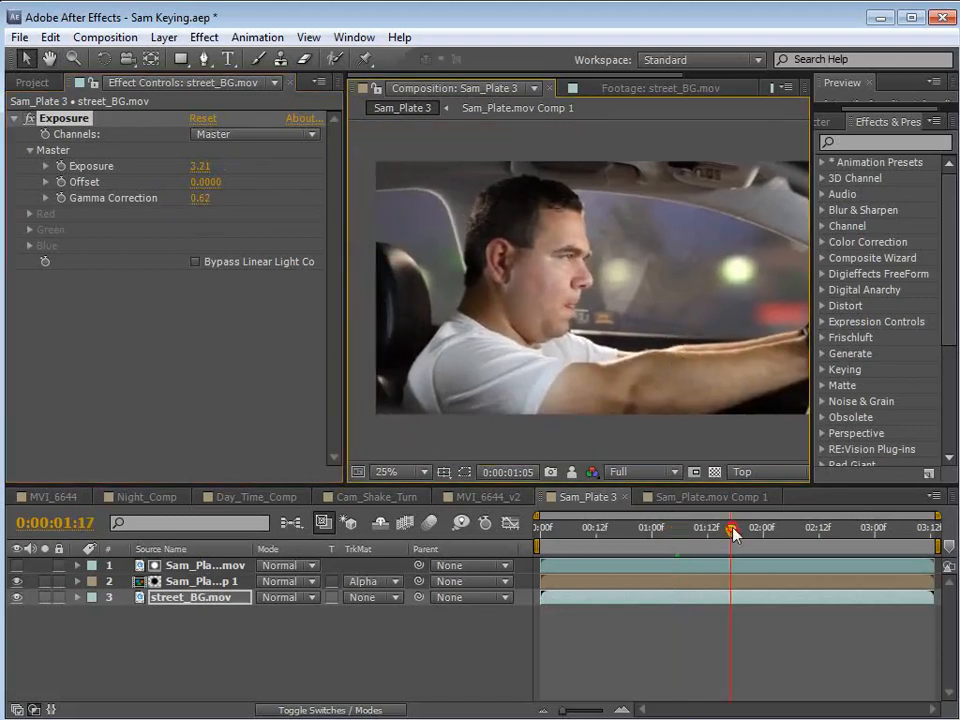
mouse_move(733, 533)
mouse_down()
mouse_move(786, 532)
mouse_move(749, 532)
mouse_up()
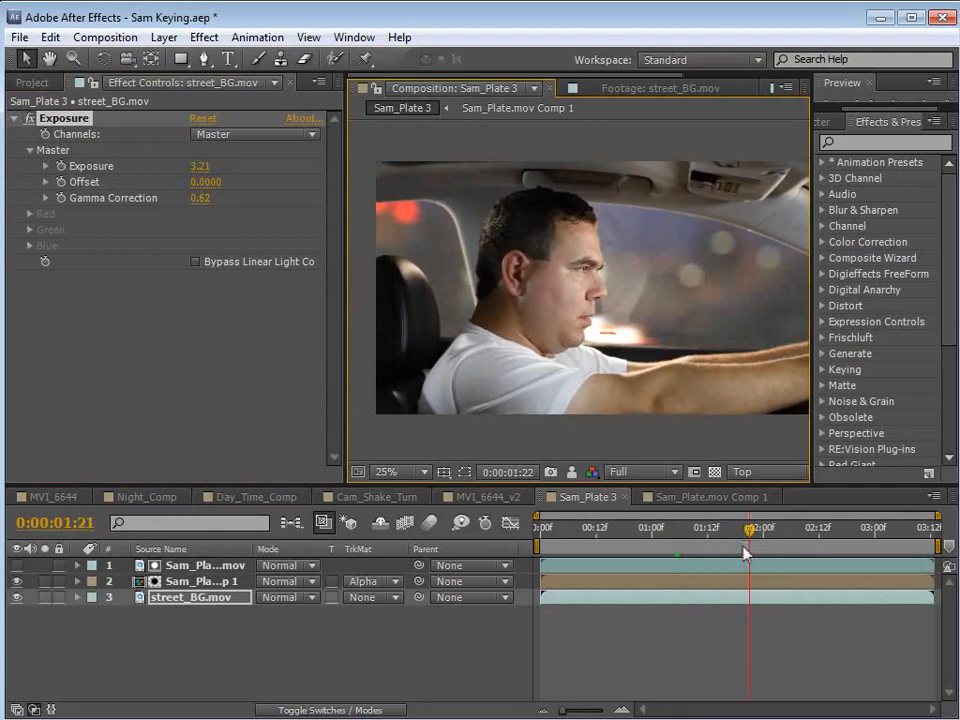
Add HDR Highlight Compression to street_BG.mov and inspect the bright highlights beside the driver's mouth.
scroll(716, 369, up, 2)
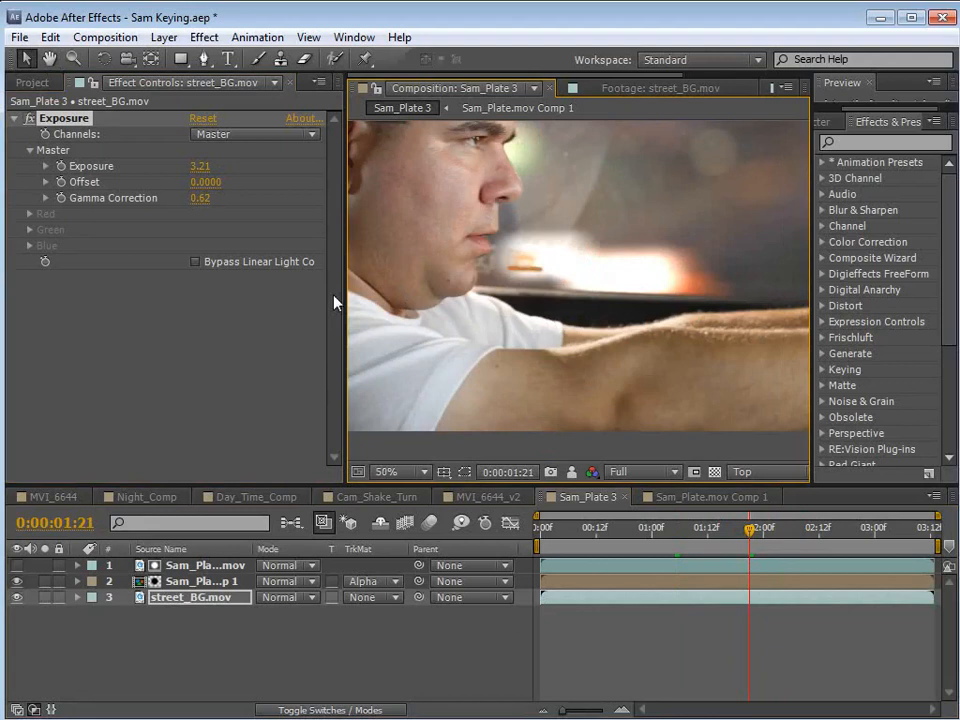
click(204, 37)
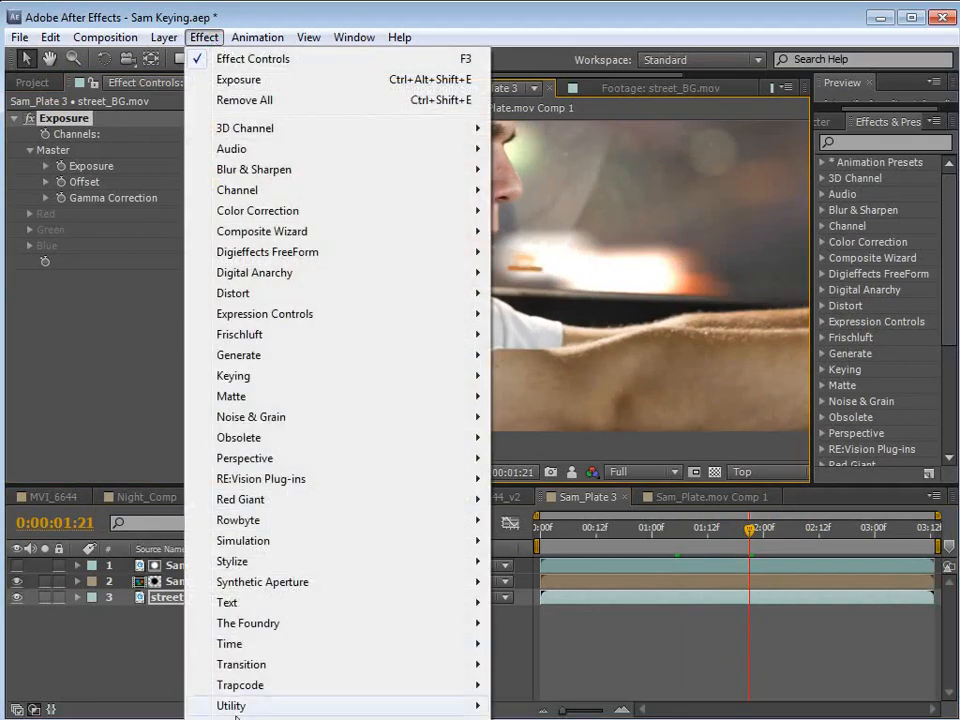
mouse_move(353, 705)
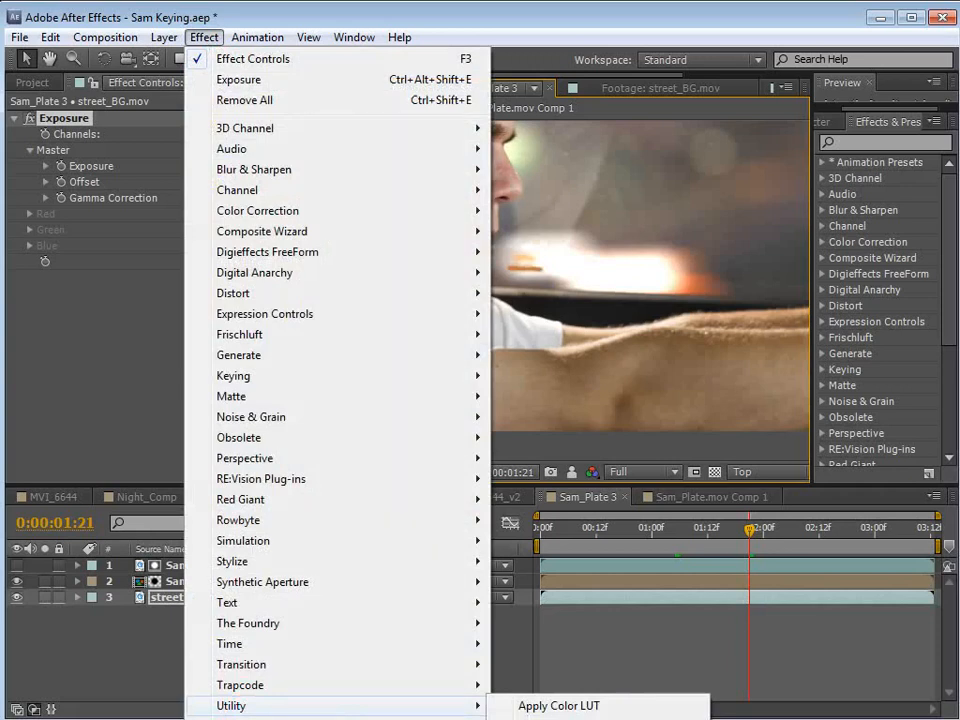
click(590, 719)
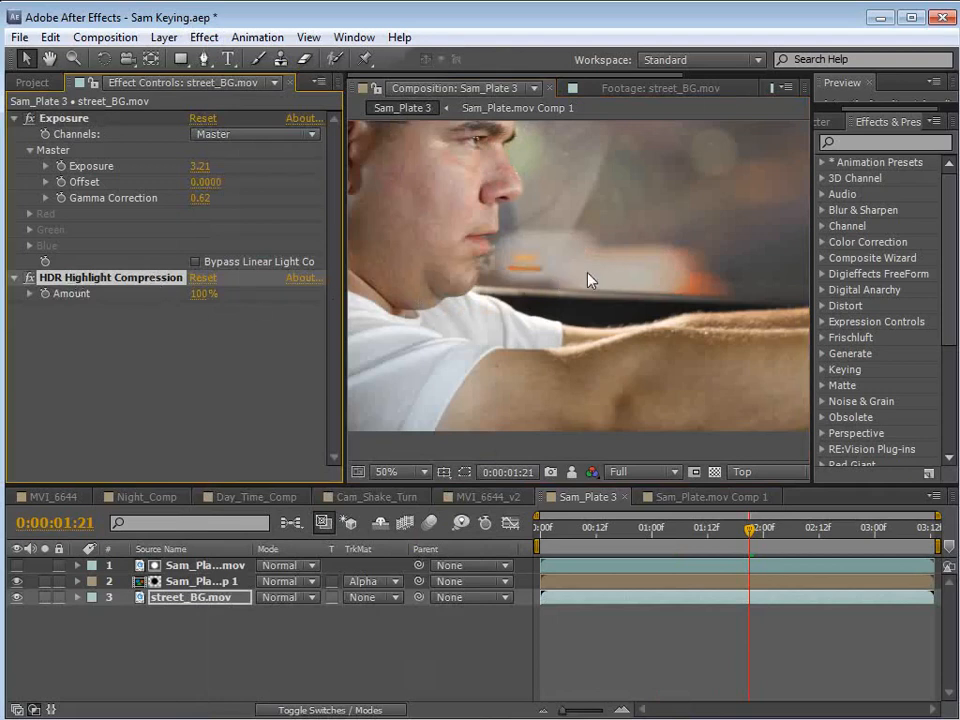
drag(549, 210, 551, 334)
drag(601, 412, 628, 313)
scroll(598, 345, up, 1)
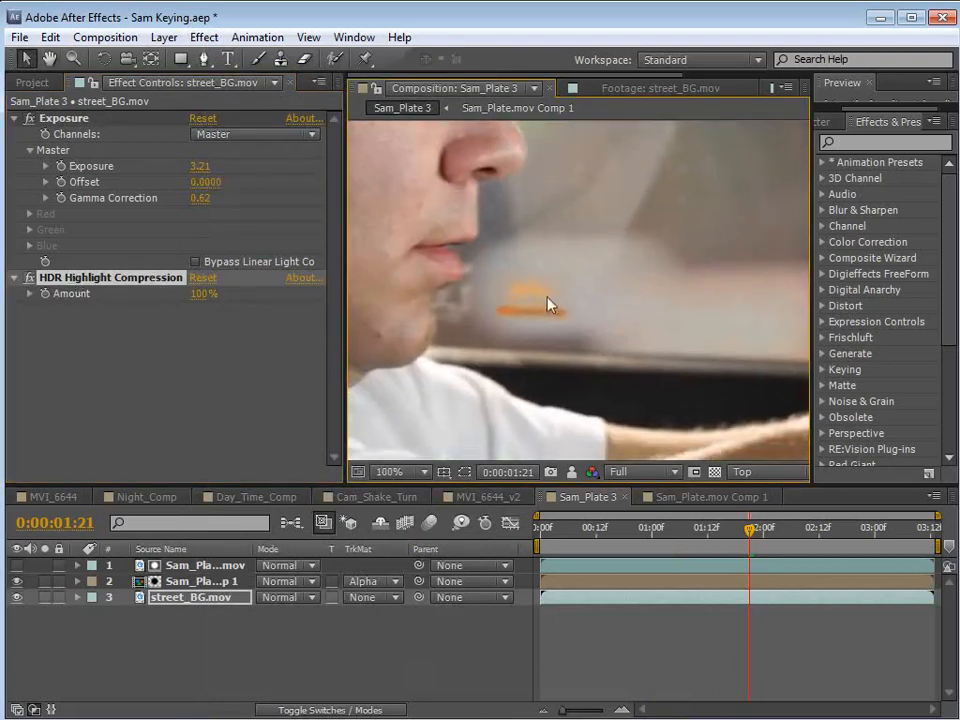
Set the HDR Highlight Compression Amount to 60% and check the full frame.
scroll(616, 343, down, 1)
drag(205, 300, 167, 296)
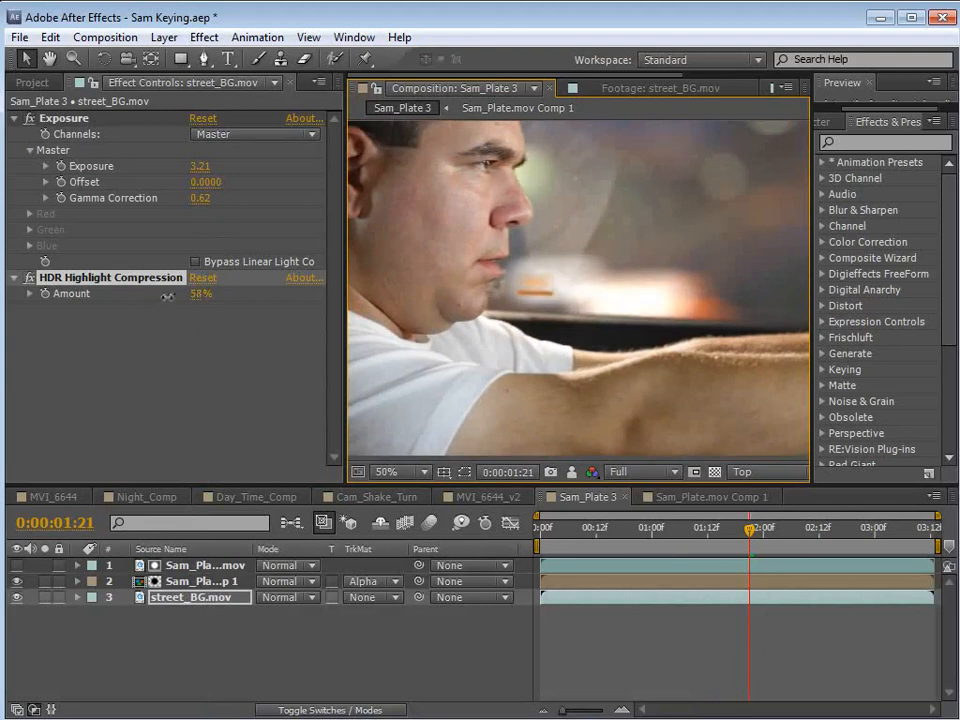
scroll(480, 306, down, 2)
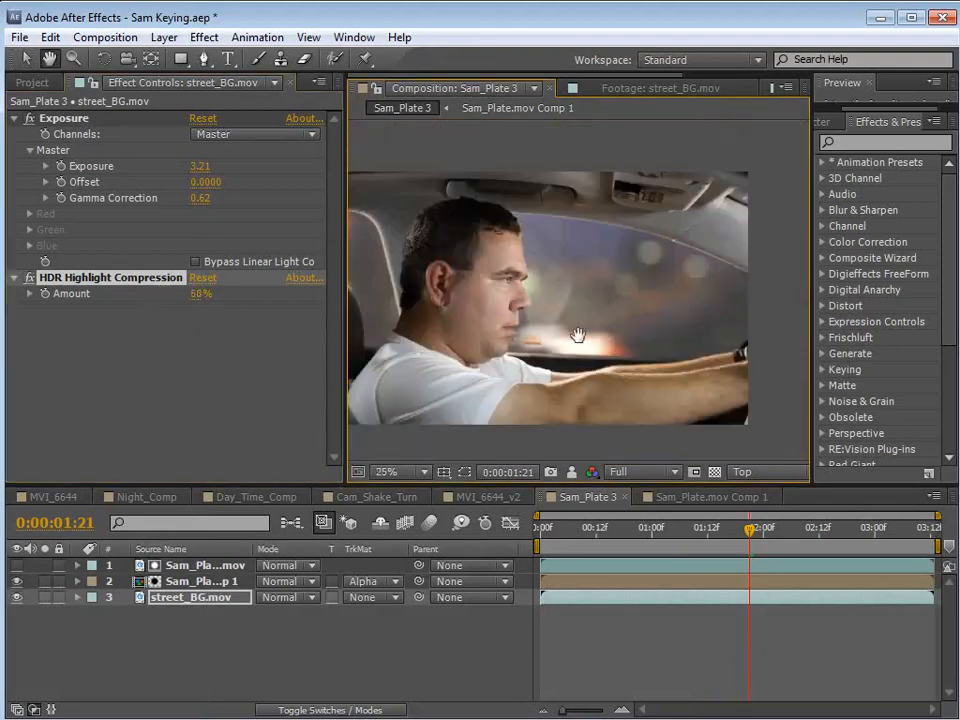
key(v)
At the green light near 0:00:00:15, add a Tint effect above Exposure on street_BG.mov and set Amount to Tint to 64%.
drag(745, 533, 601, 537)
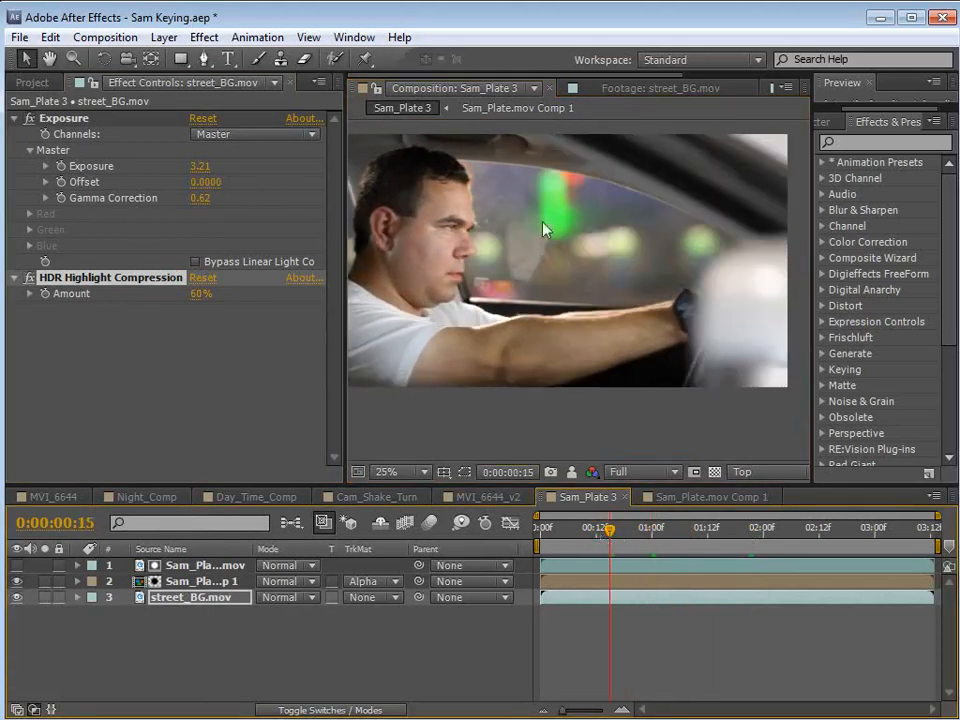
key(space)
drag(545, 280, 555, 315)
scroll(557, 225, up, 2)
drag(557, 212, 581, 283)
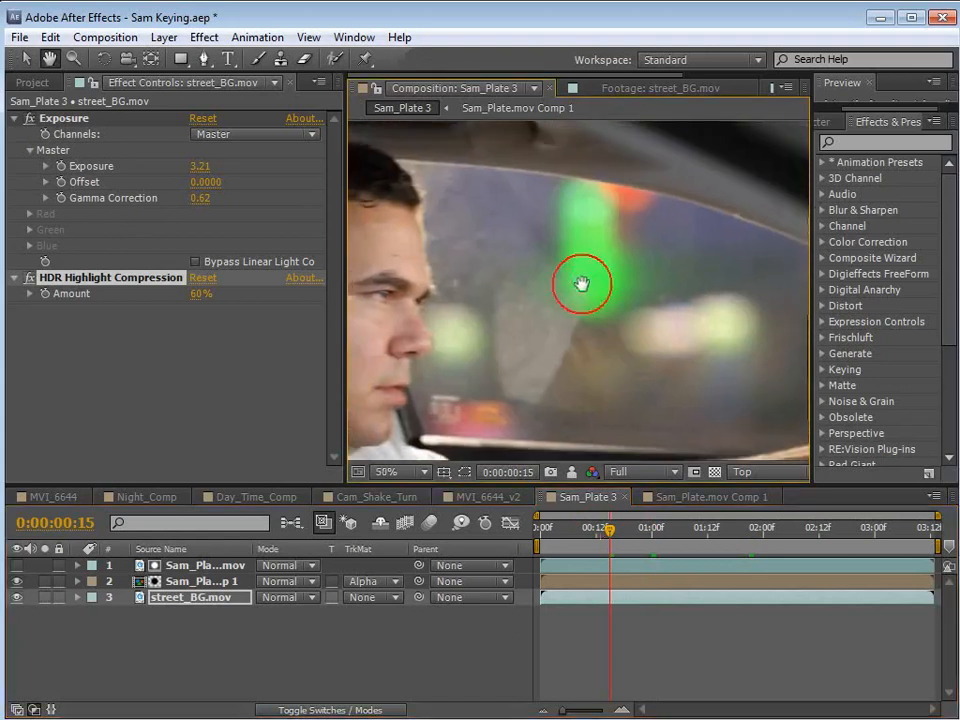
scroll(575, 283, down, 2)
drag(512, 275, 510, 257)
click(204, 37)
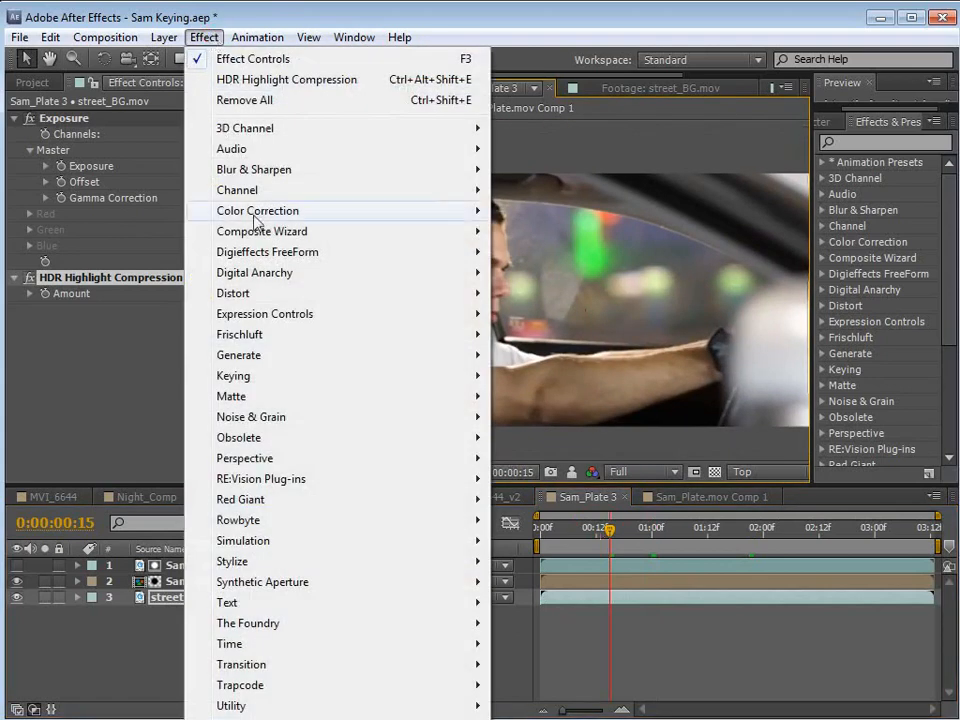
mouse_move(210, 211)
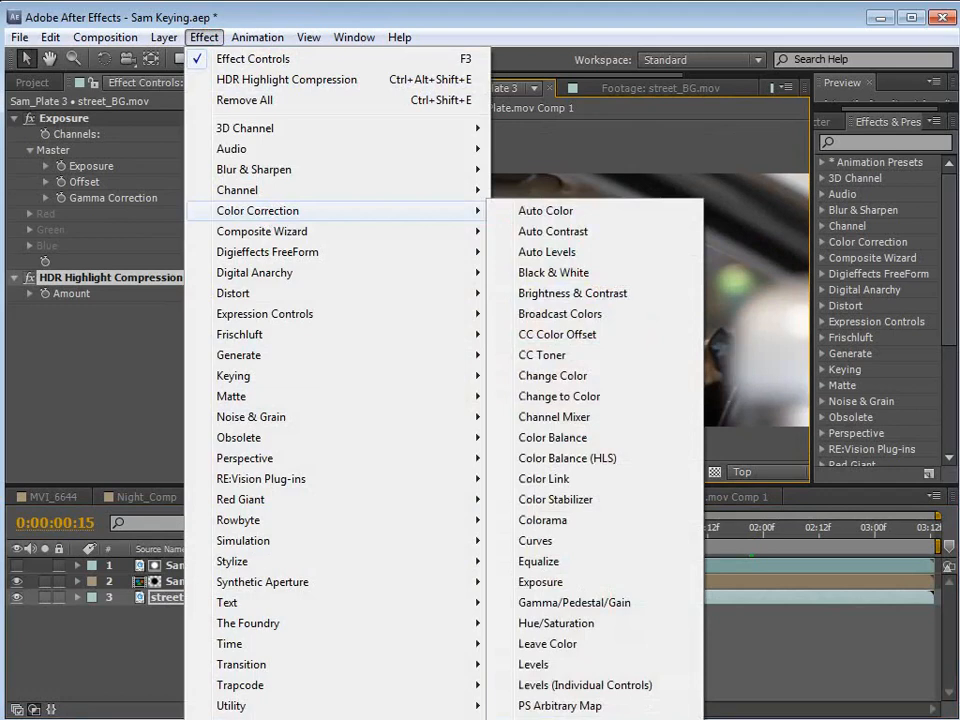
click(533, 718)
drag(48, 310, 63, 116)
drag(200, 168, 57, 177)
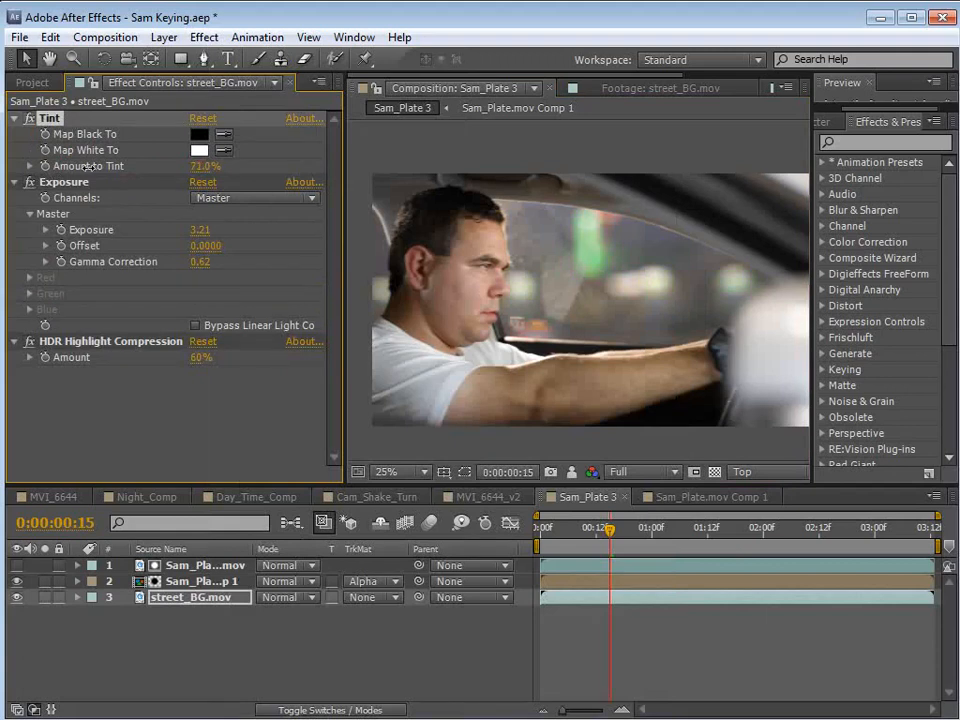
Set the composition's preview resolution to Half and inspect the passing headlight at 0:00:02:23.
drag(610, 530, 872, 540)
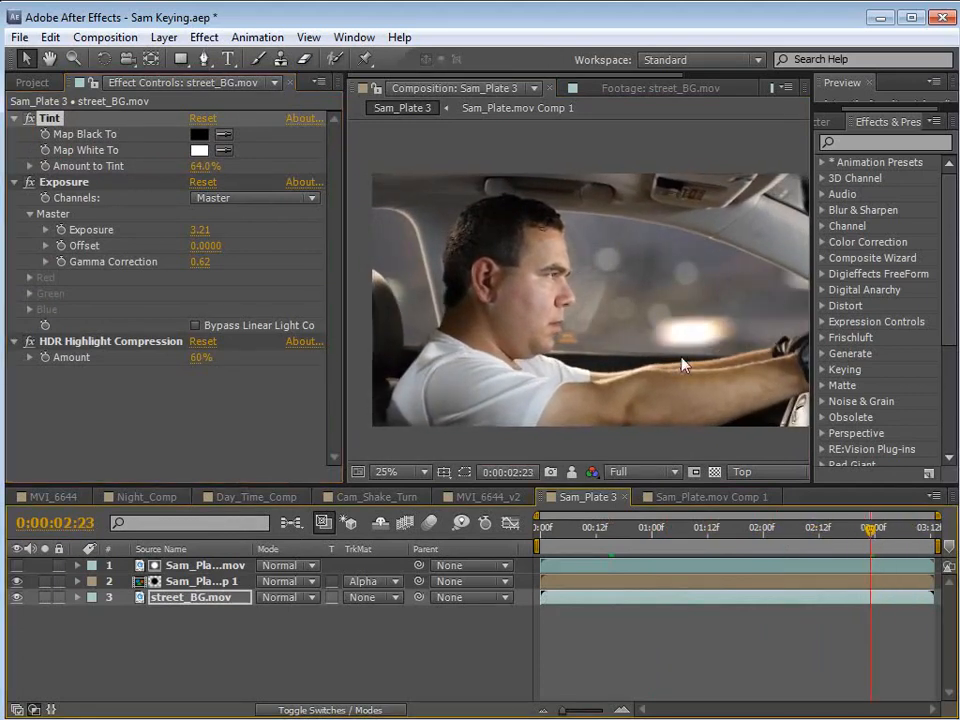
click(640, 472)
click(632, 486)
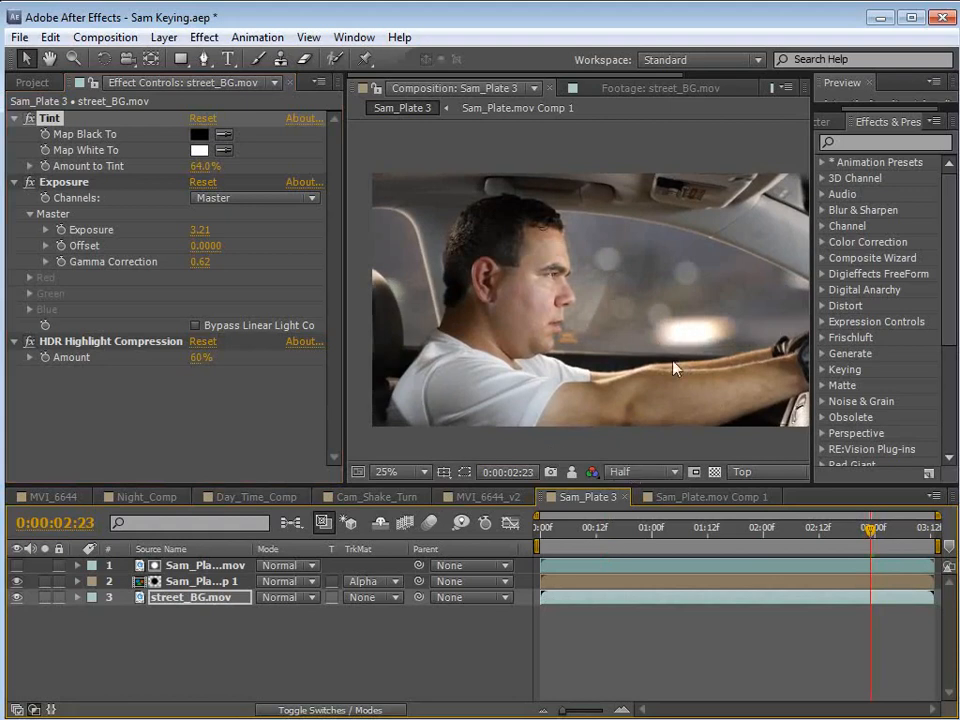
key(space)
scroll(737, 346, up, 2)
drag(709, 386, 586, 342)
drag(648, 363, 679, 360)
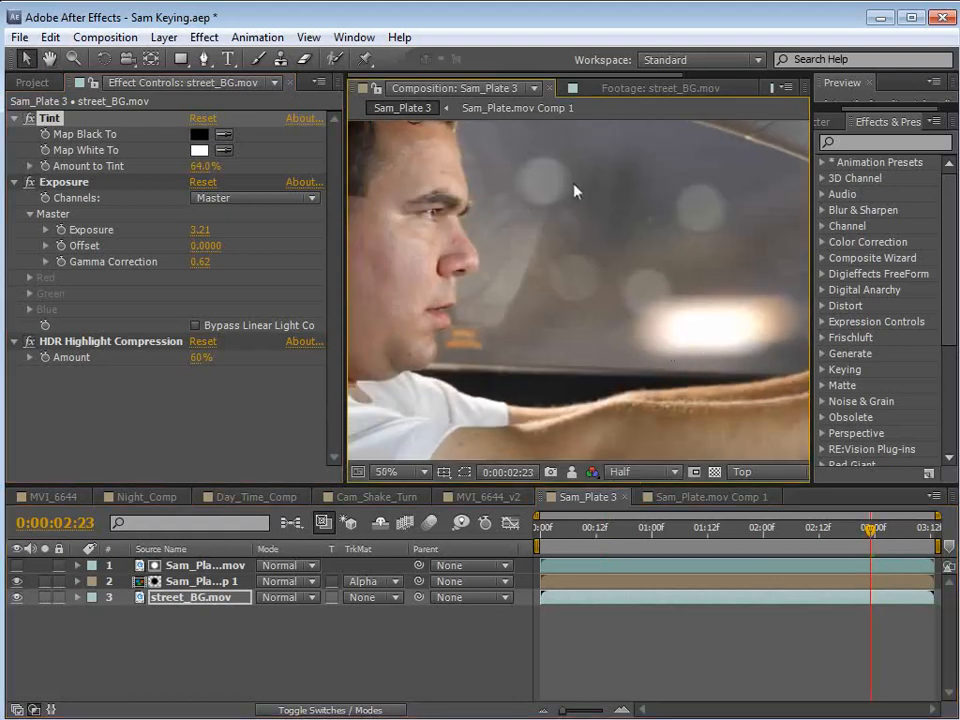
Switch the project's colour depth to 8 bpc to inspect the headlight's highlights, and restore it to 32 bpc.
click(32, 82)
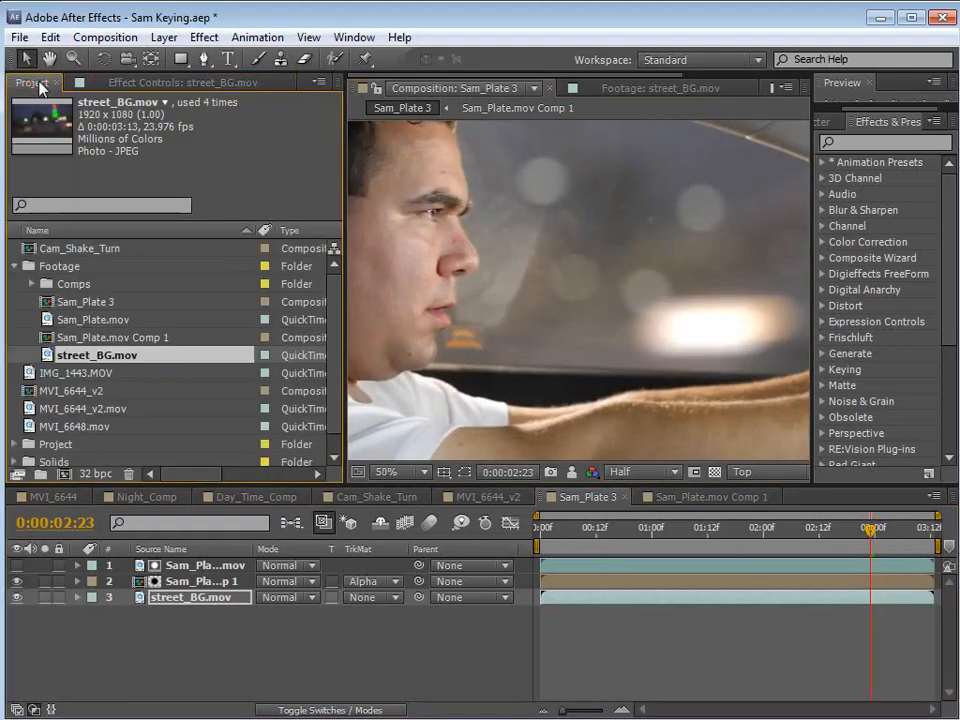
alt+click(93, 474)
drag(697, 311, 587, 315)
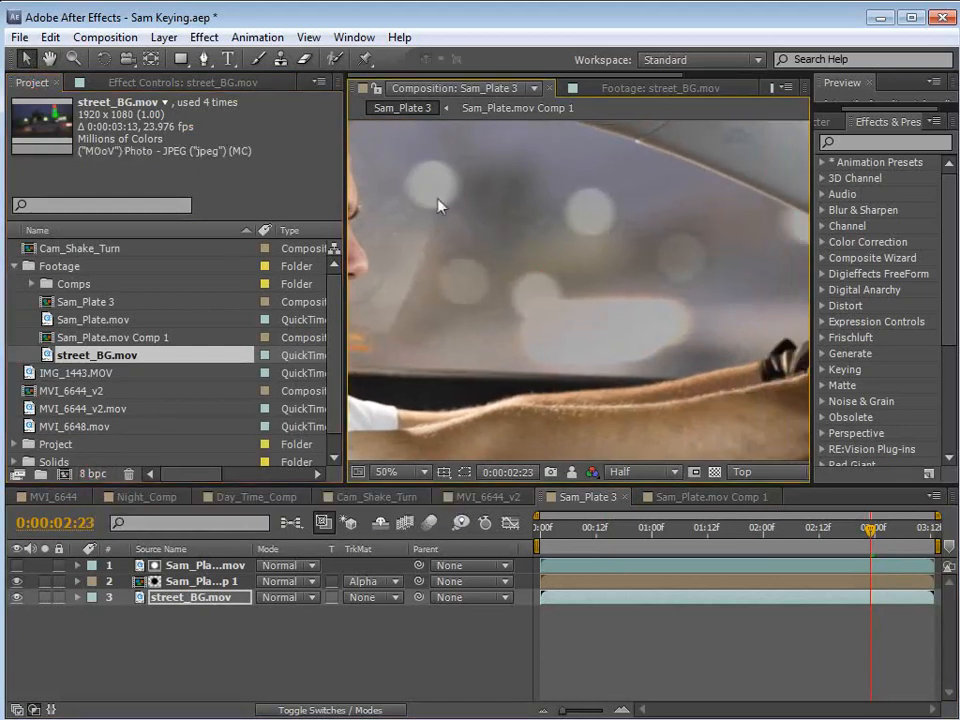
scroll(510, 293, down, 2)
drag(466, 302, 558, 322)
scroll(660, 352, up, 2)
drag(702, 361, 576, 328)
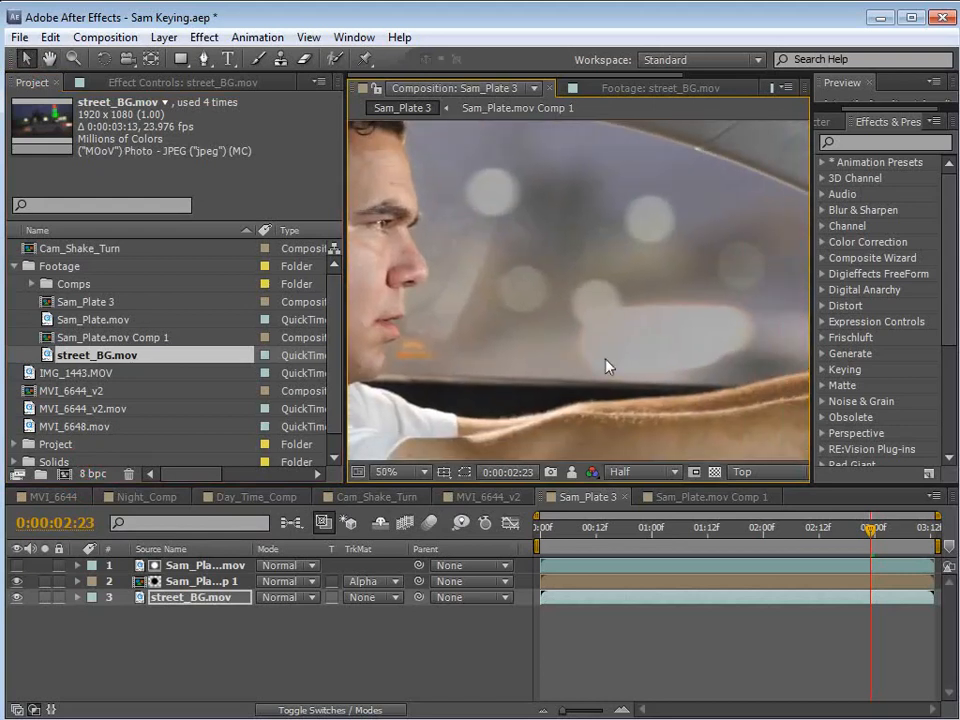
alt+click(93, 474)
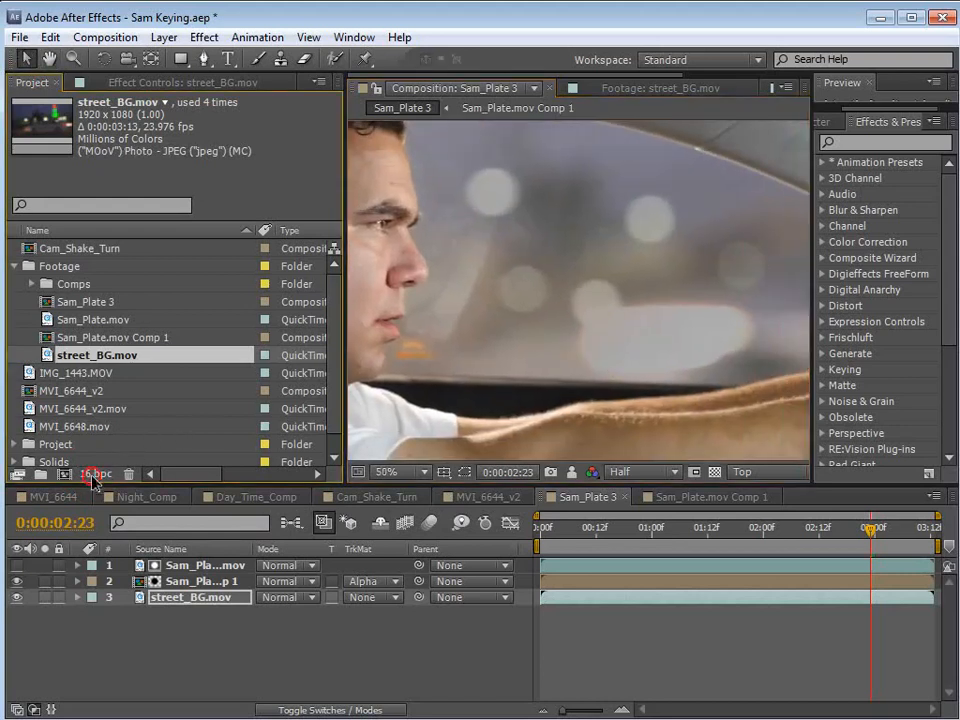
alt+click(93, 474)
Solo the street_BG.mov layer and show the Info readout for its pixel values.
click(44, 597)
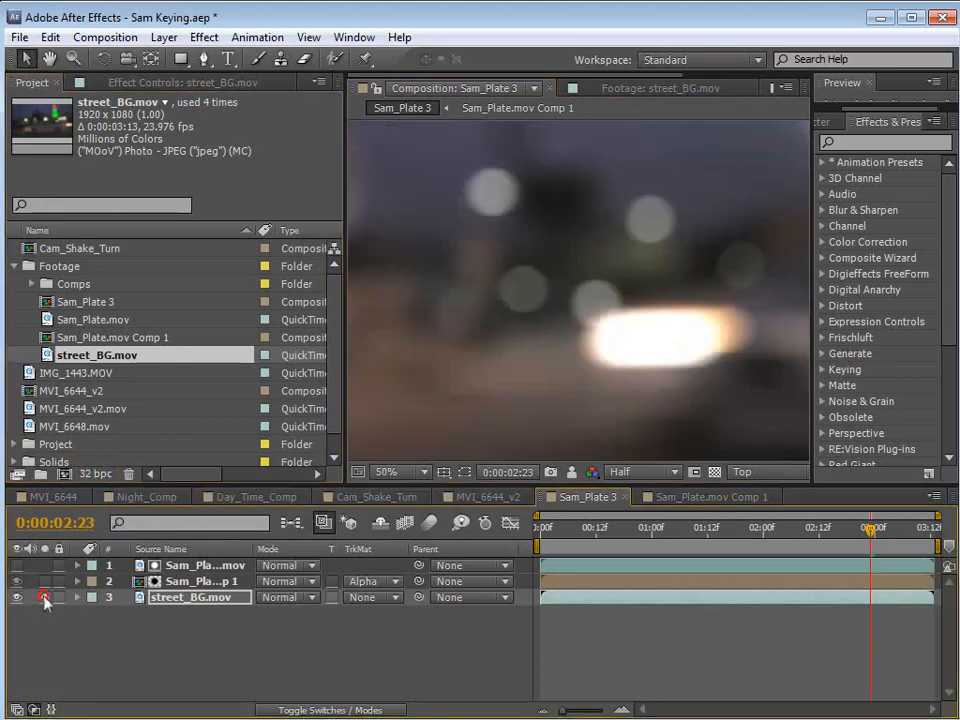
click(362, 37)
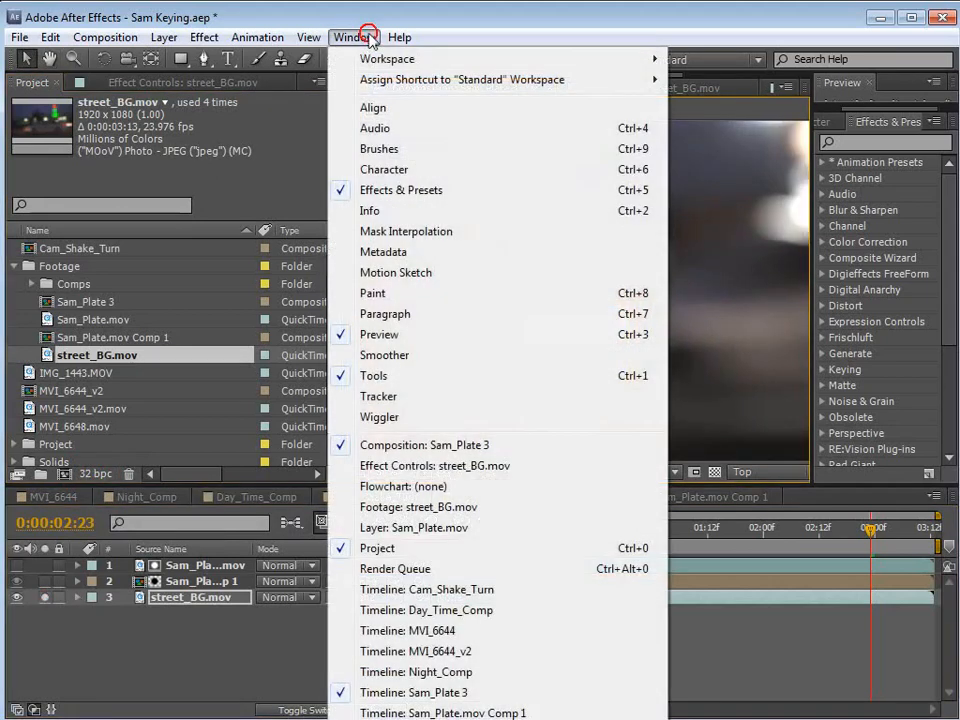
click(368, 211)
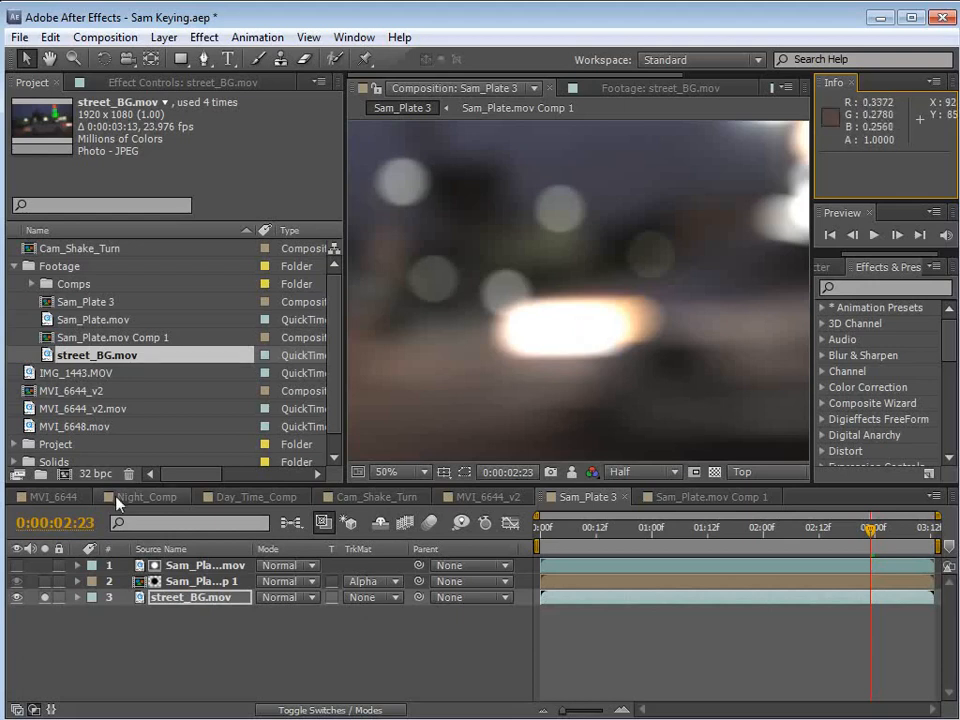
Compare the headlight at 8 bpc, unsolo street_BG.mov to see it in the composite, and restore the project to 32 bpc.
alt+click(93, 476)
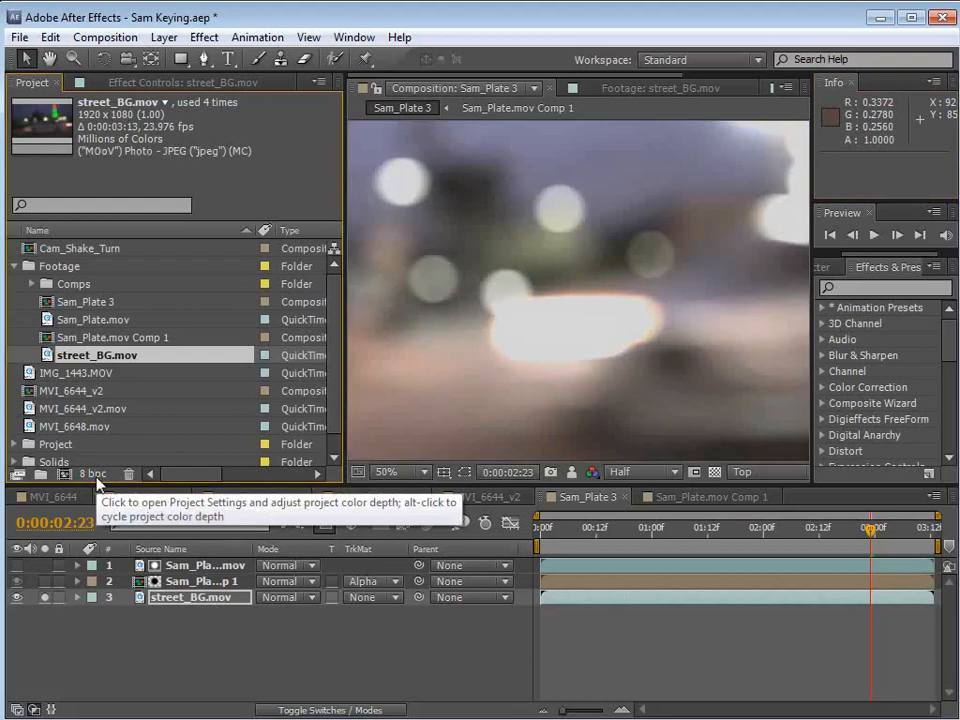
click(44, 597)
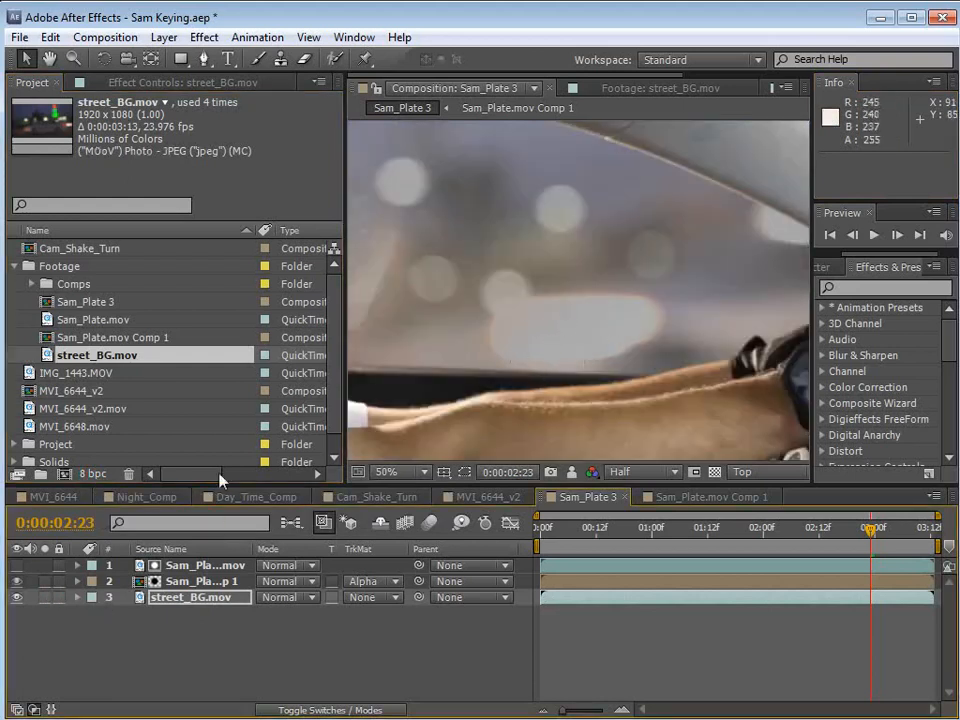
key(h)
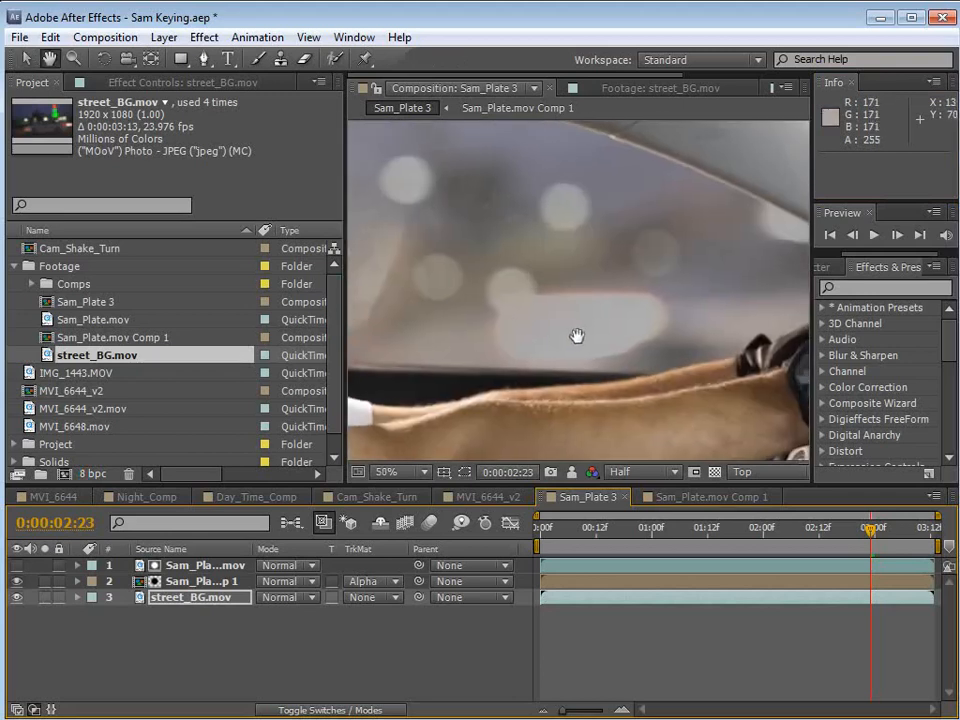
drag(577, 336, 590, 335)
alt+click(91, 476)
alt+click(92, 476)
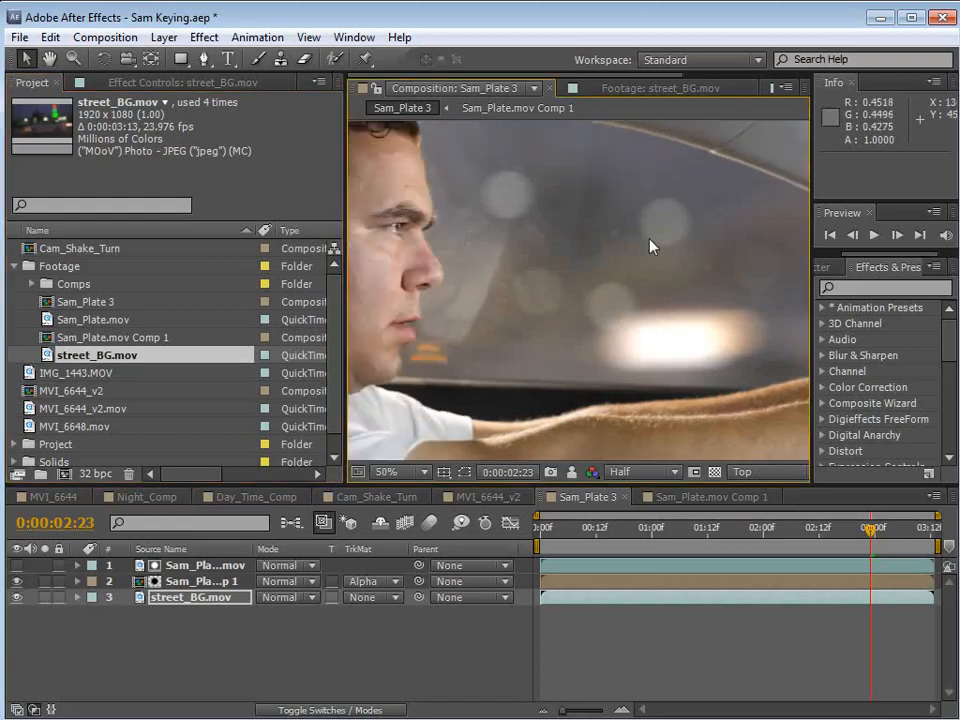
Solo the Sam_Plate.mov Comp 1 layer at 0:00:00:23 and examine the keyed window area for leftover noise.
scroll(596, 250, down, 1)
key(space)
drag(629, 322, 680, 326)
drag(782, 528, 646, 545)
scroll(547, 326, up, 4)
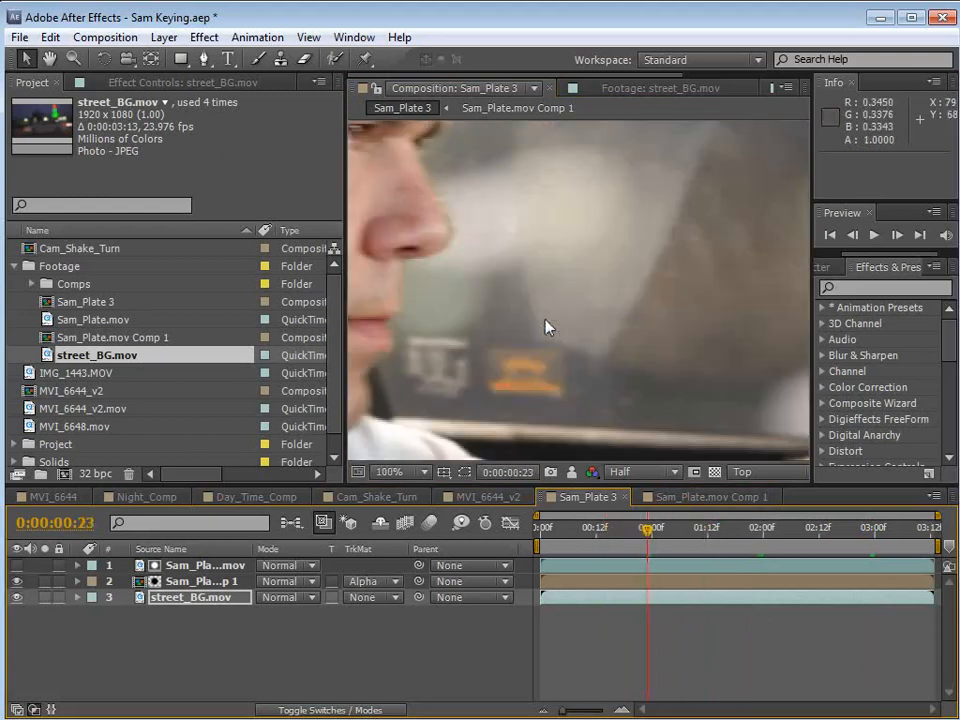
click(45, 581)
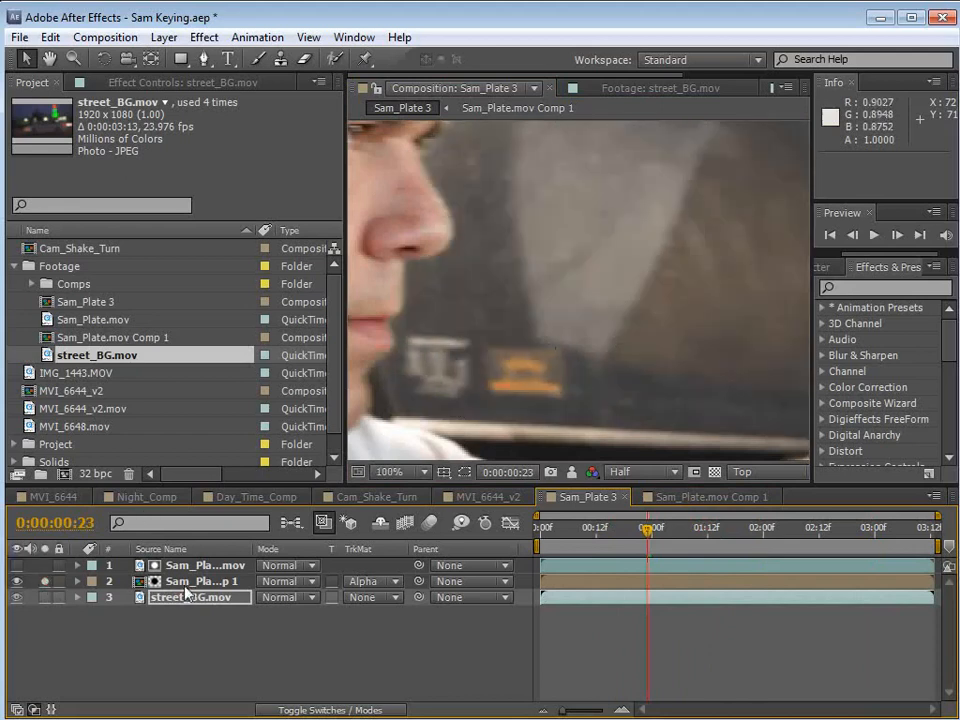
click(184, 583)
key(space)
drag(668, 226, 484, 373)
drag(662, 160, 616, 315)
scroll(615, 316, up, 1)
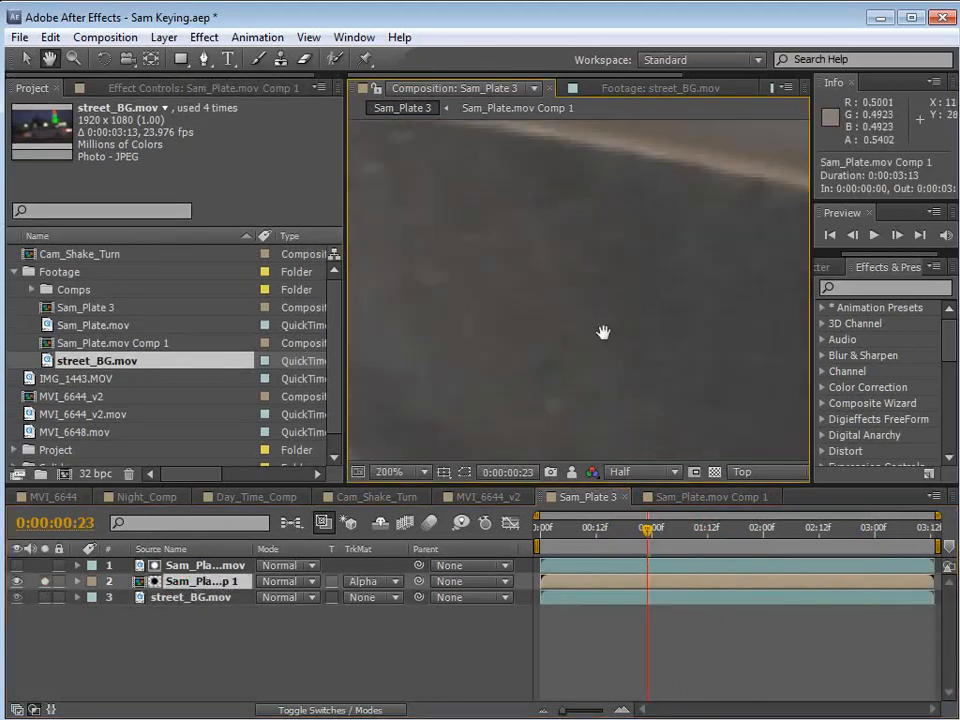
drag(784, 317, 580, 383)
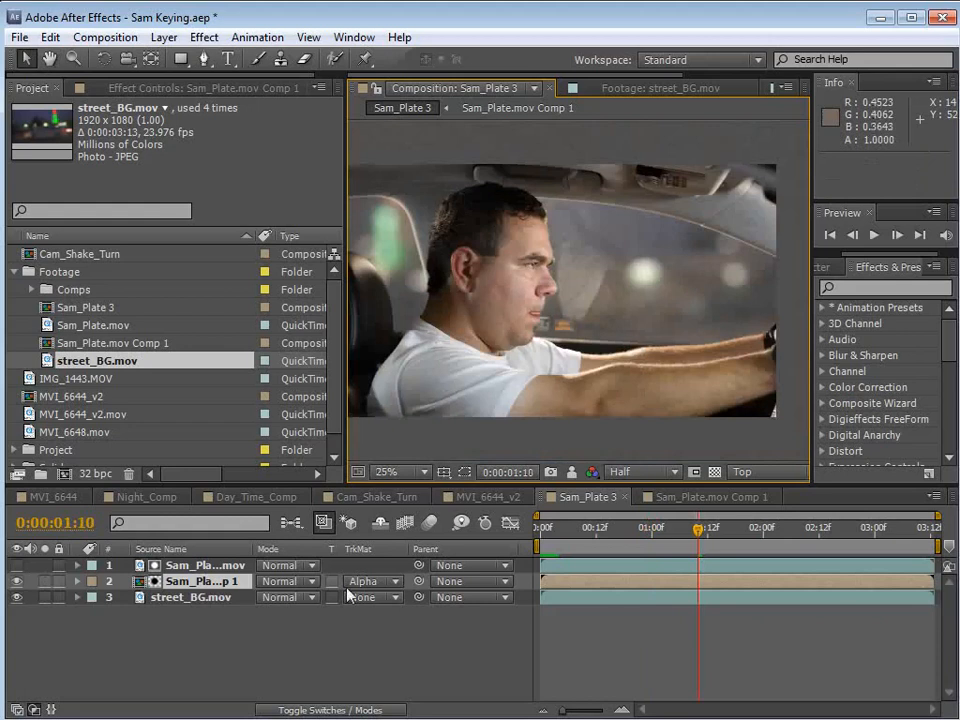
Add a Remove Grain effect to the Sam_Plate.mov matte layer and set its Viewing Mode to Final Output.
click(197, 565)
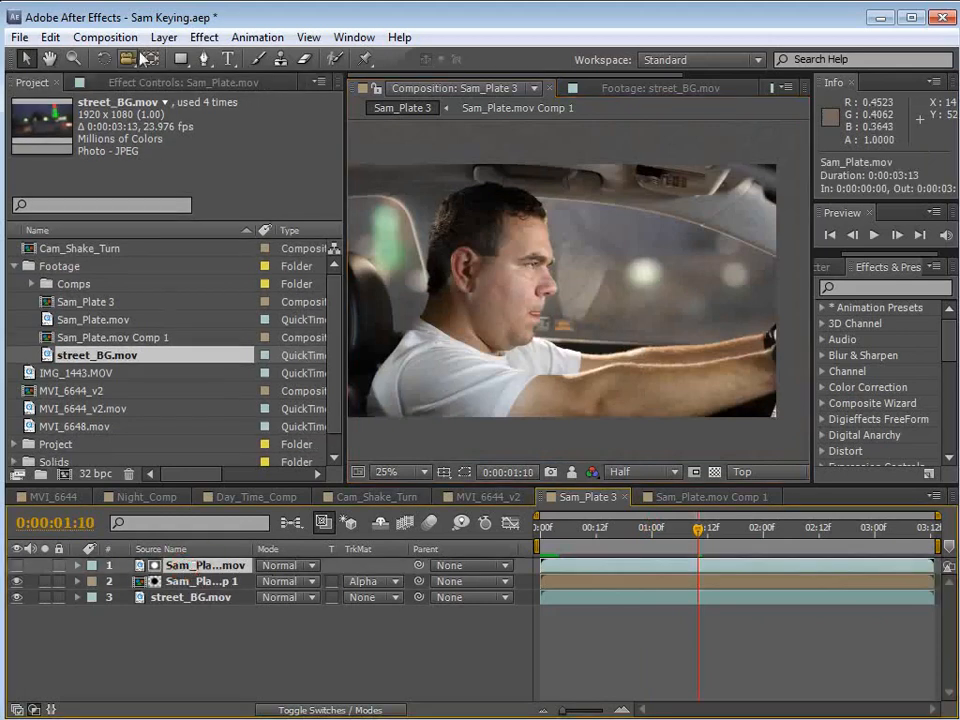
click(200, 87)
click(16, 120)
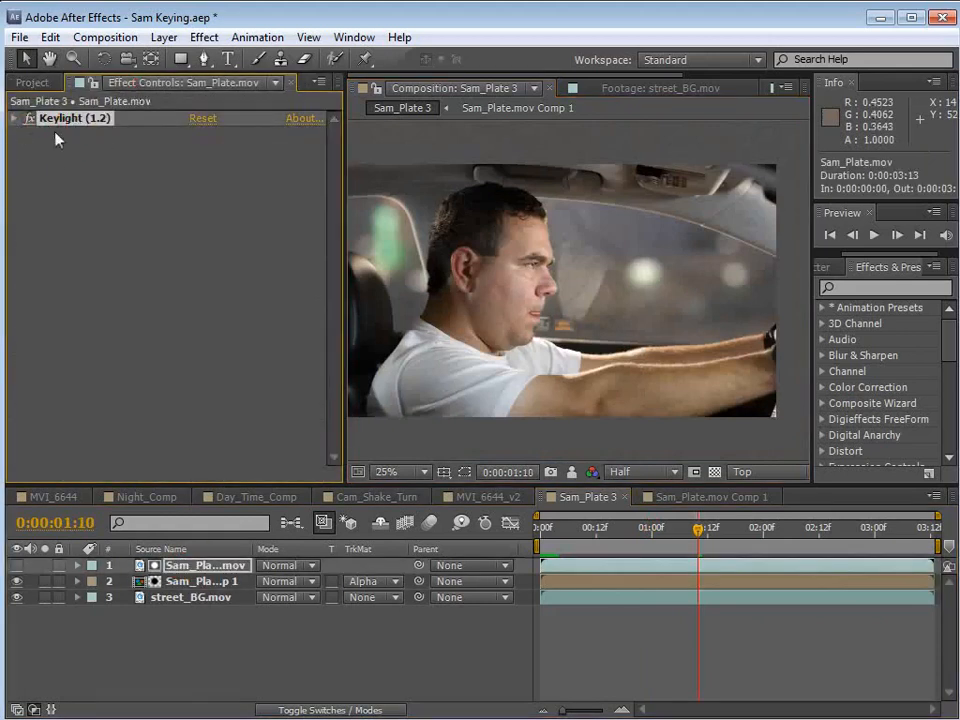
click(205, 37)
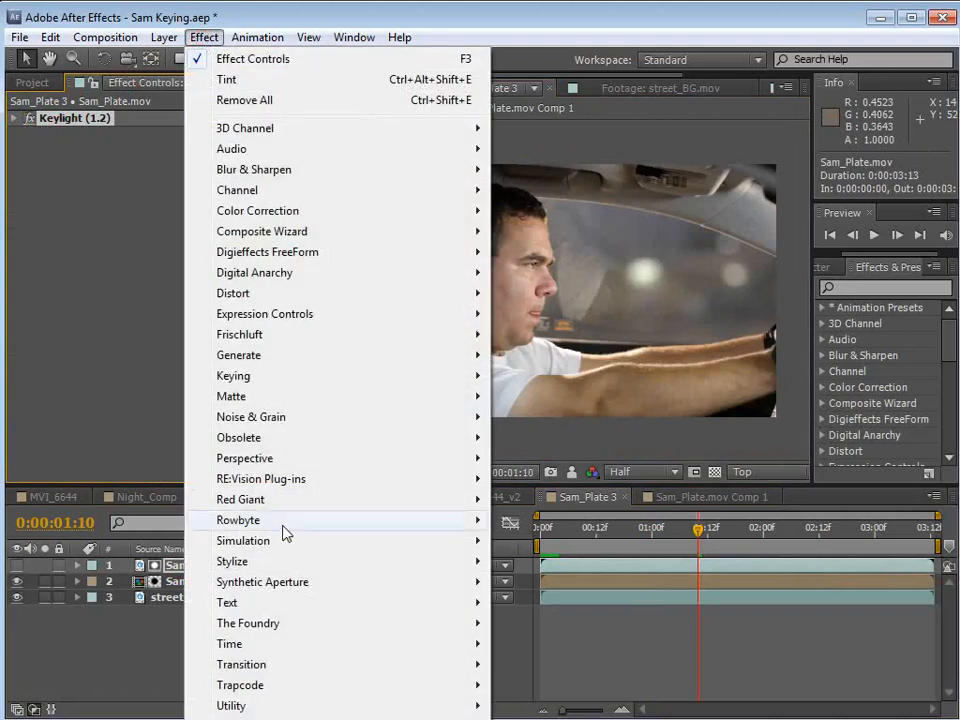
mouse_move(434, 424)
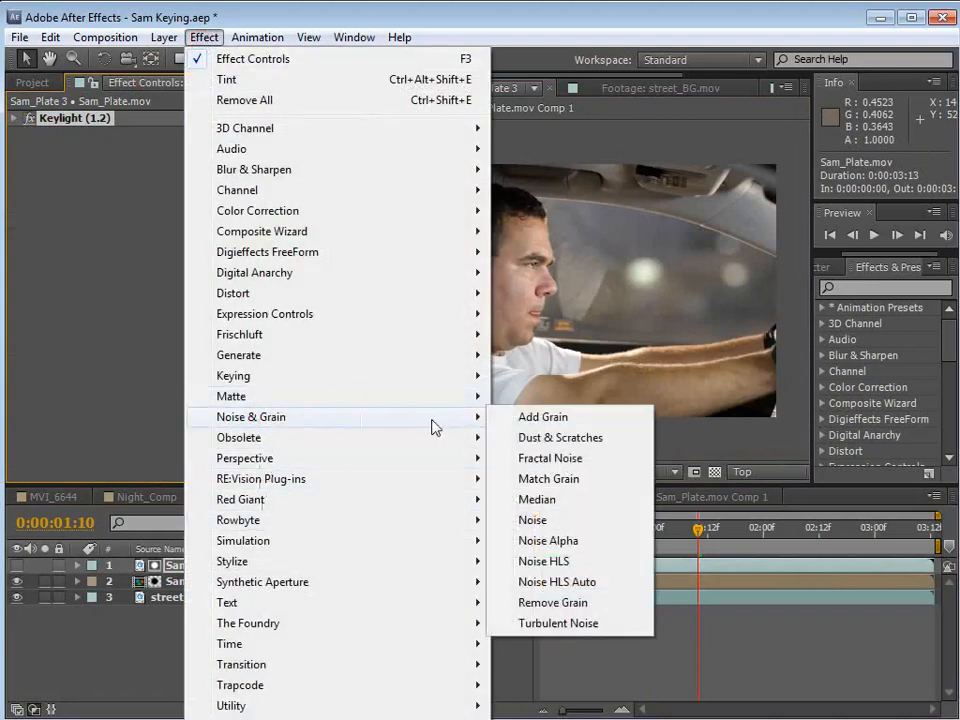
click(548, 603)
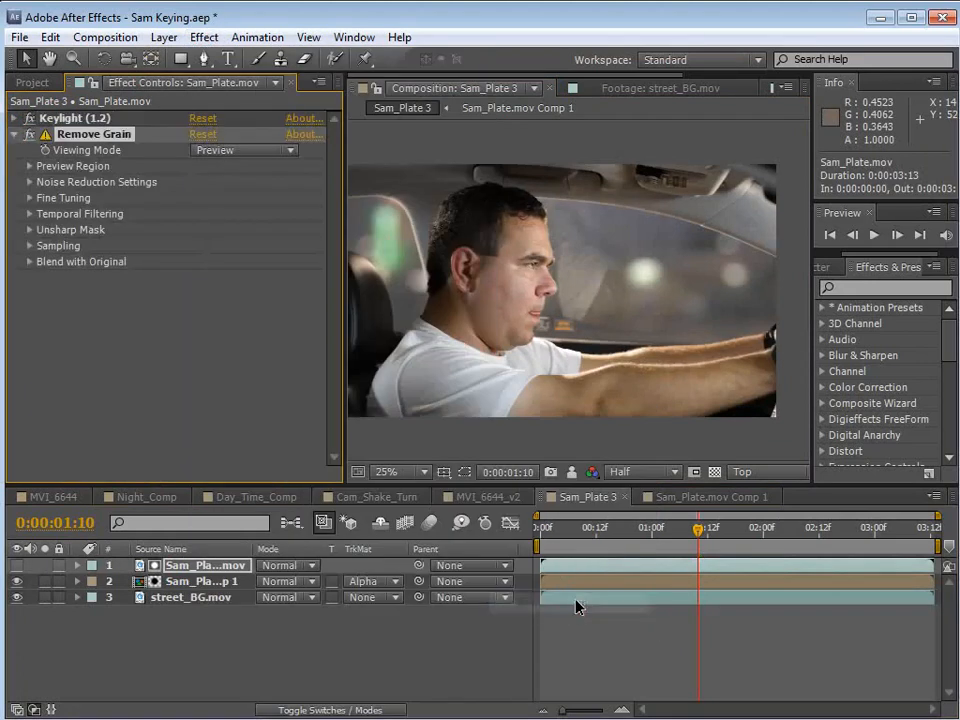
click(243, 150)
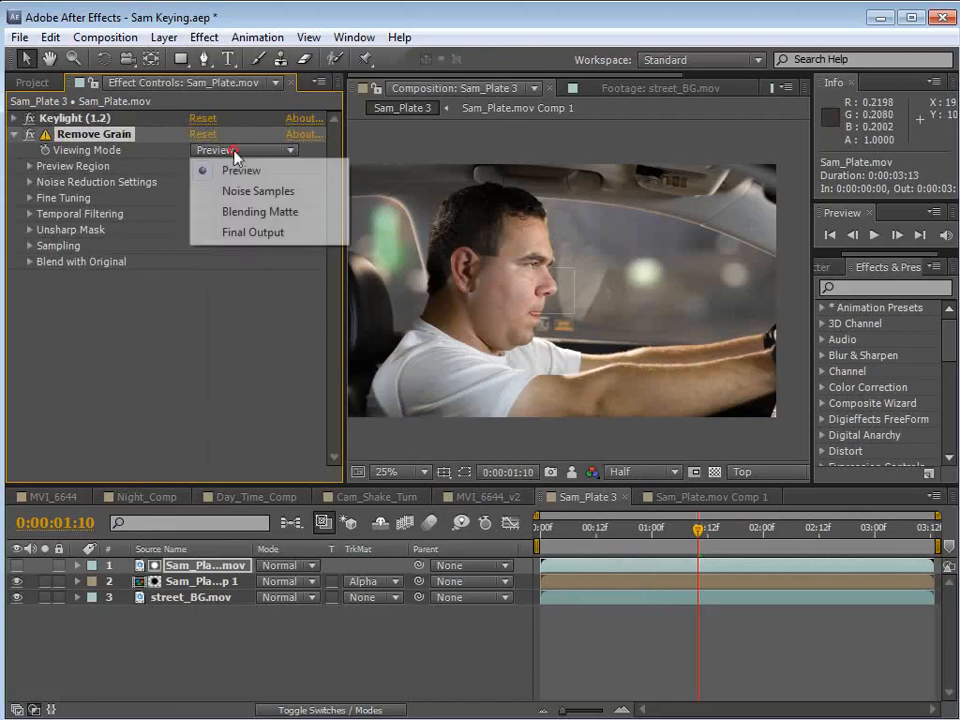
click(255, 233)
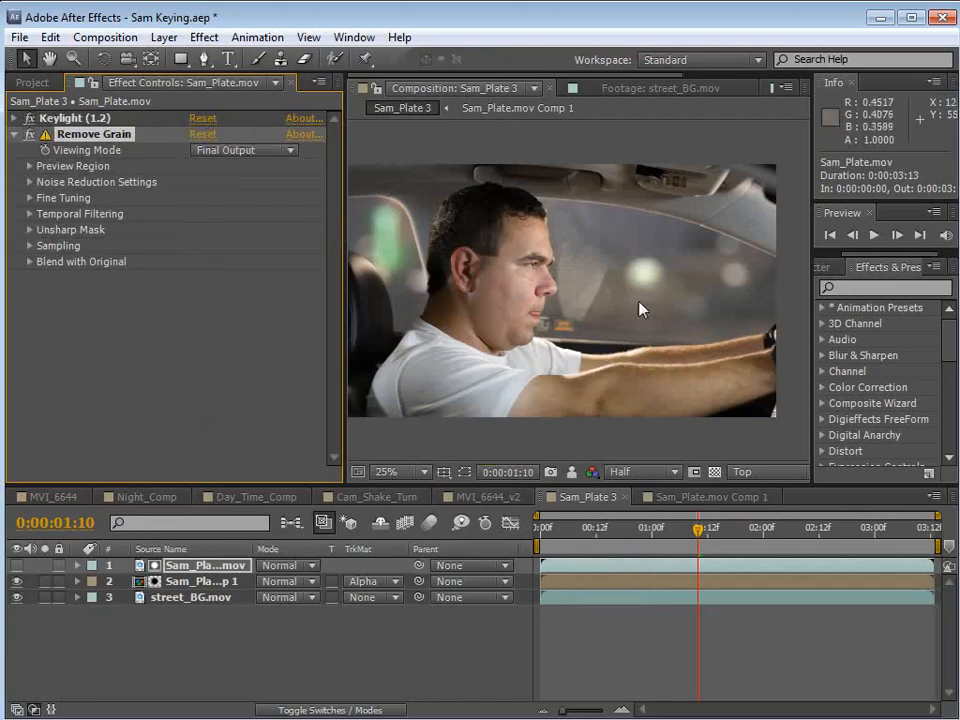
Set the Noise Reduction of the Remove Grain effect on Sam_Plate.mov to 2.
click(29, 182)
click(204, 198)
text(2)
key(Return)
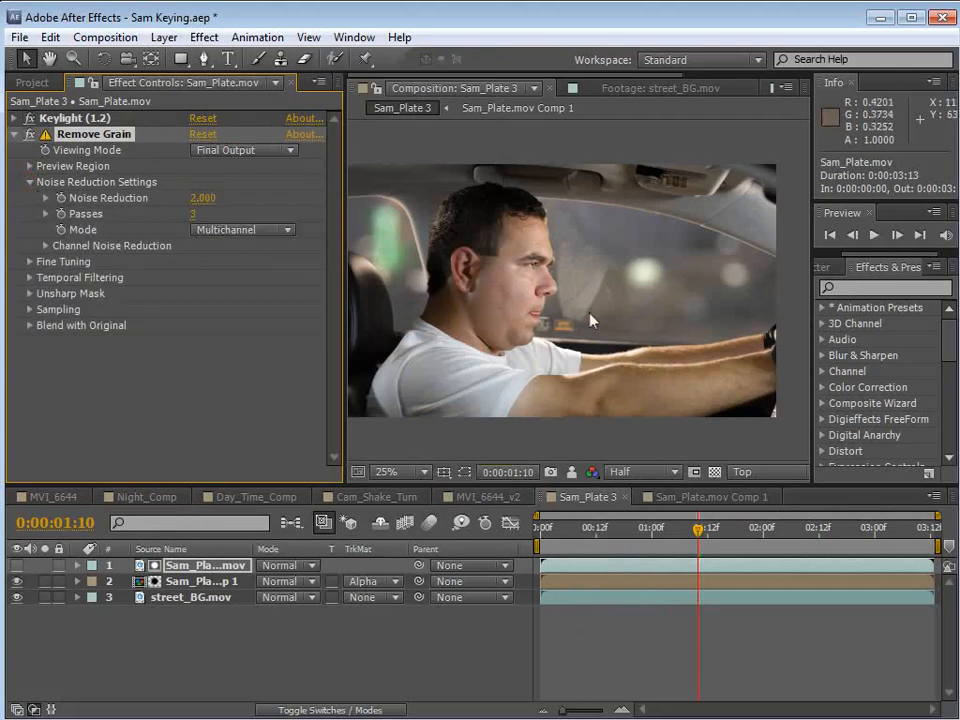
Move Remove Grain above Keylight (1.2) on Sam_Plate.mov so the noise is reduced before keying.
scroll(623, 284, up, 2)
key(space)
drag(750, 290, 627, 317)
scroll(627, 317, up, 1)
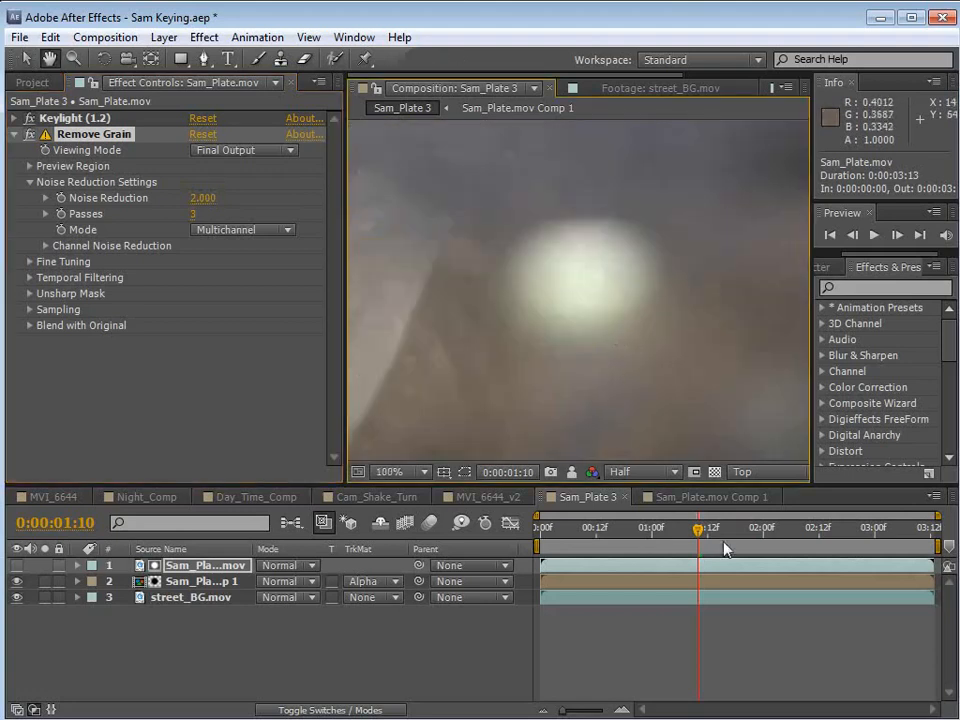
drag(77, 126, 52, 94)
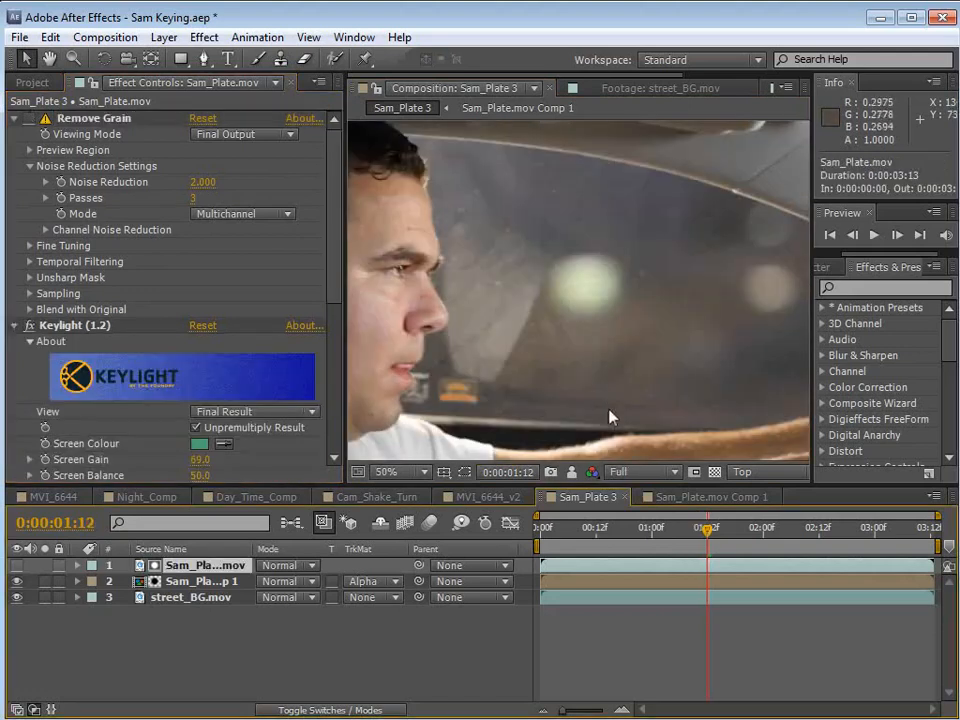
With Remove Grain off, examine the matte noise over the blurred light on the frames around 0:00:01:11.
scroll(601, 358, up, 1)
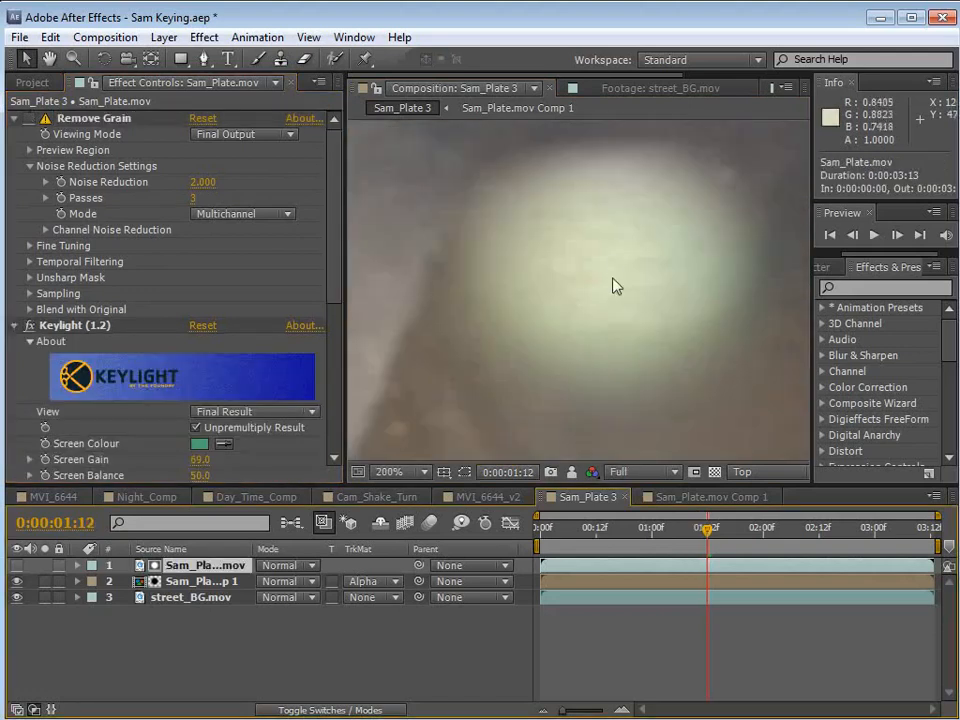
scroll(610, 283, up, 1)
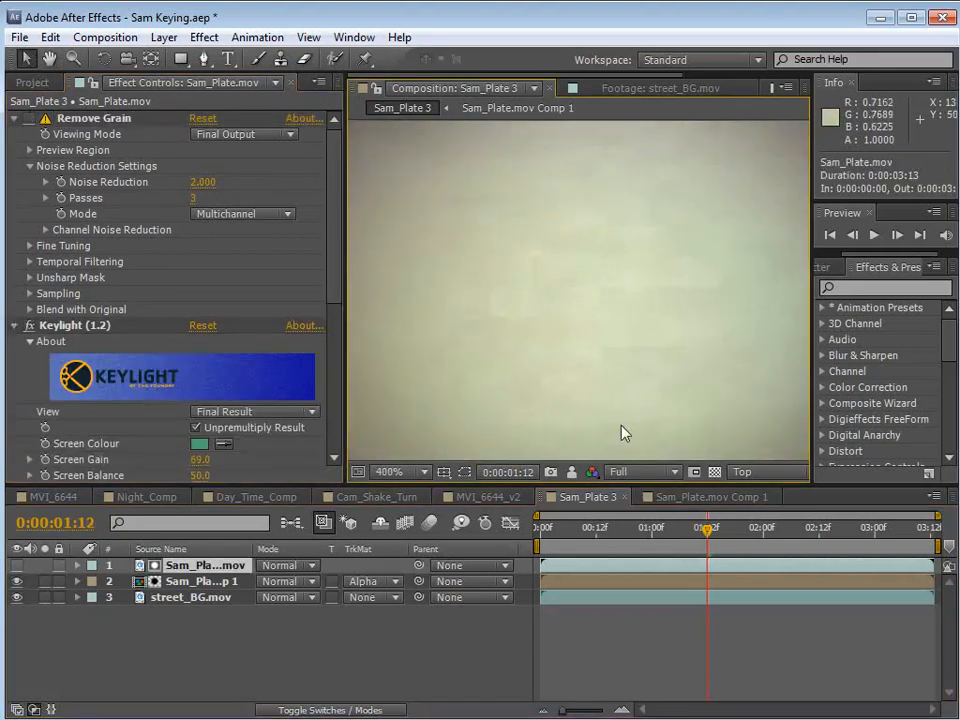
scroll(587, 333, down, 2)
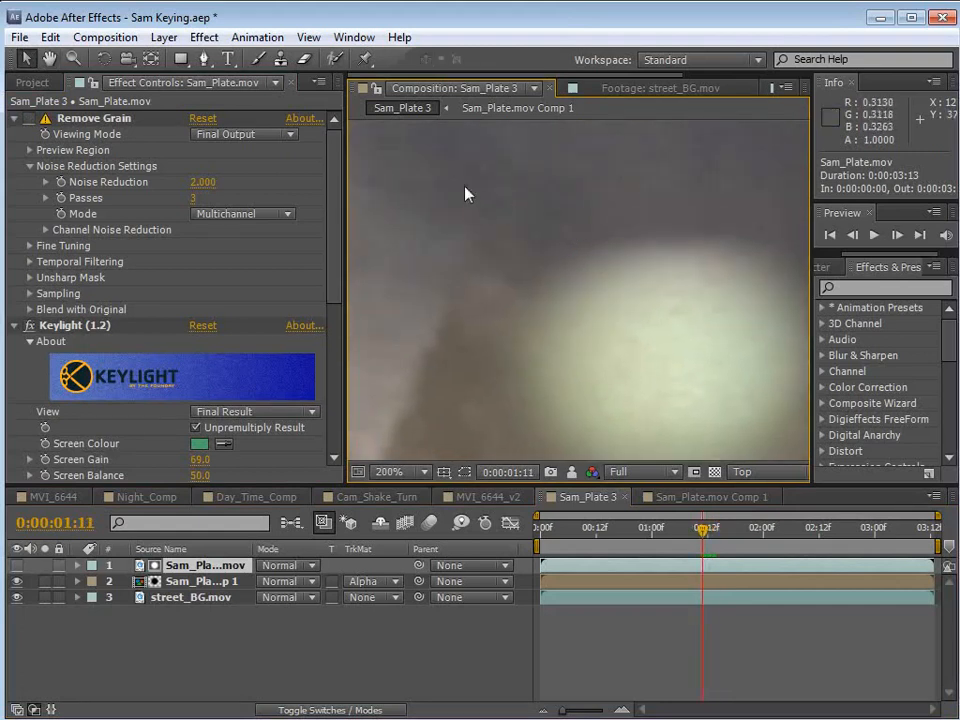
key(Page_Down)
key(Page_Up)
key(Page_Up)
key(Page_Down)
key(Page_Down)
key(Page_Up)
key(Page_Up)
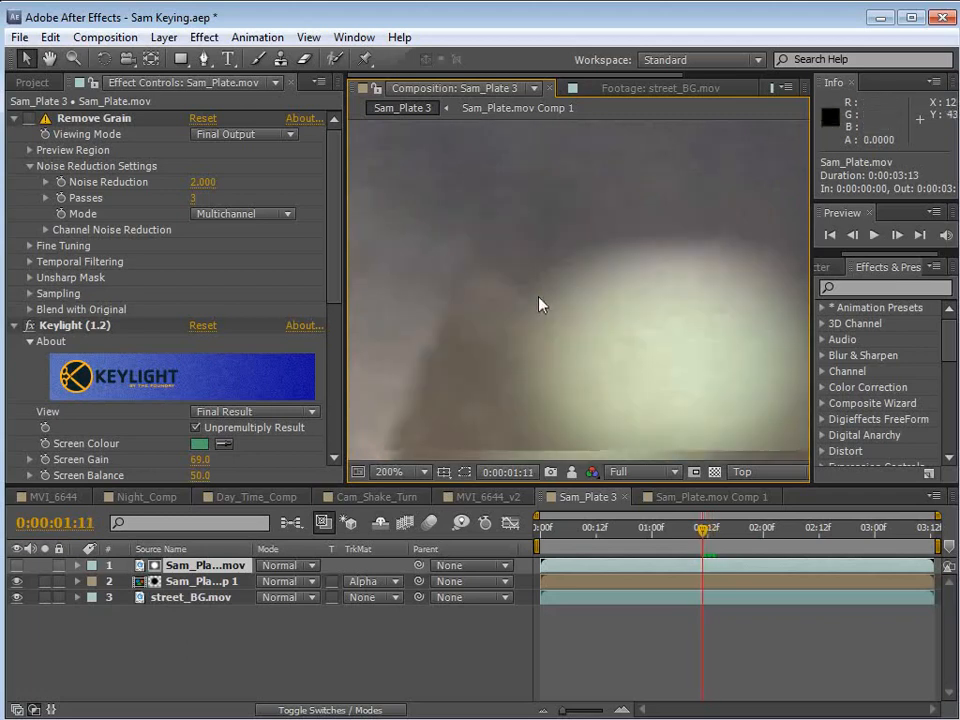
Turn Remove Grain back on and compare the blurred light at 0:00:01:11 with and without the effect.
click(27, 119)
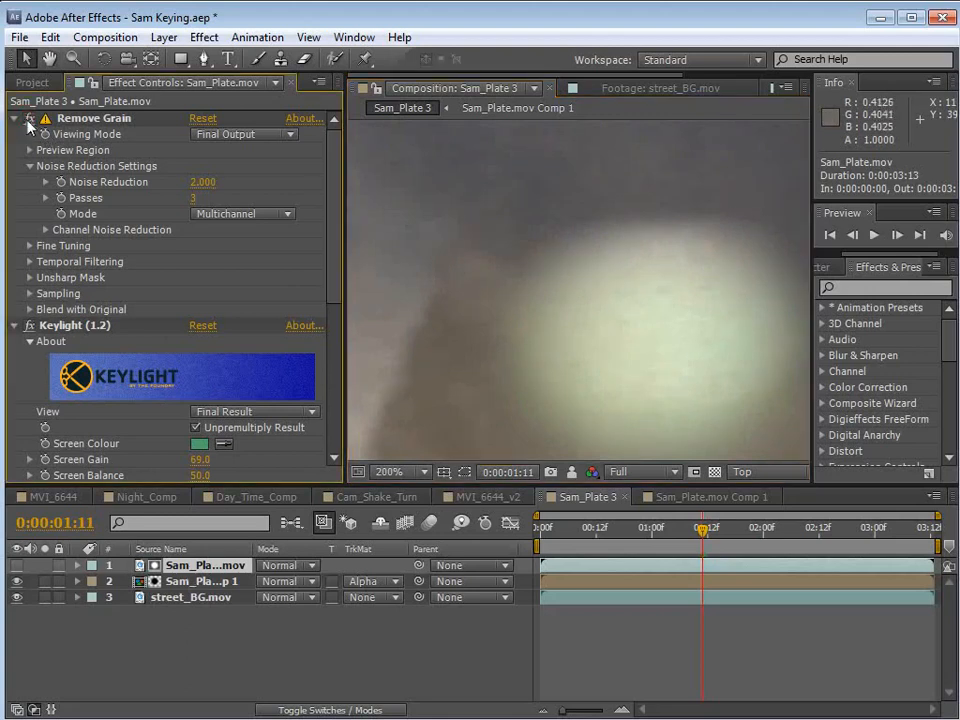
key(space)
drag(668, 374, 619, 287)
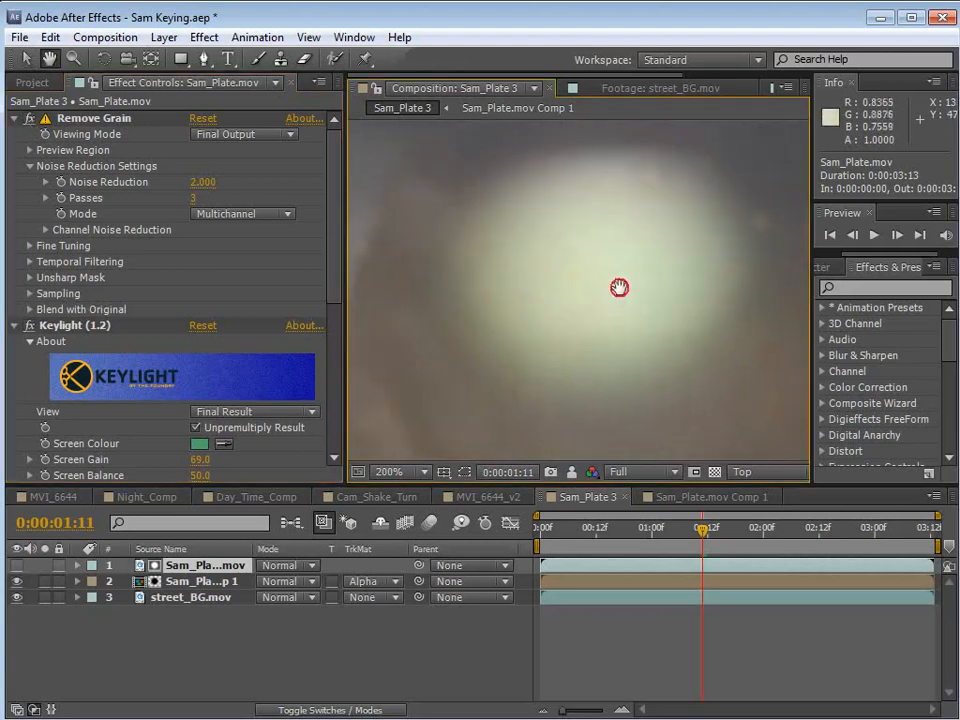
click(30, 120)
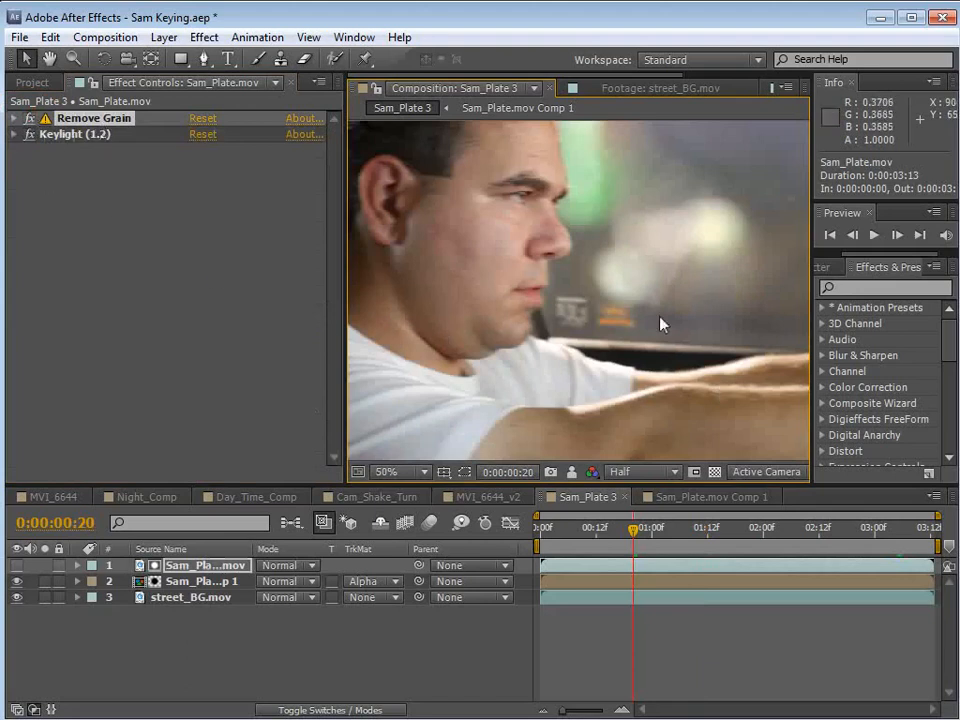
At 0:00:00:20, solo the Sam_Plate.mov Comp 1 layer and set its track matte to No Track Matte.
key(space)
drag(660, 260, 630, 319)
scroll(563, 347, up, 1)
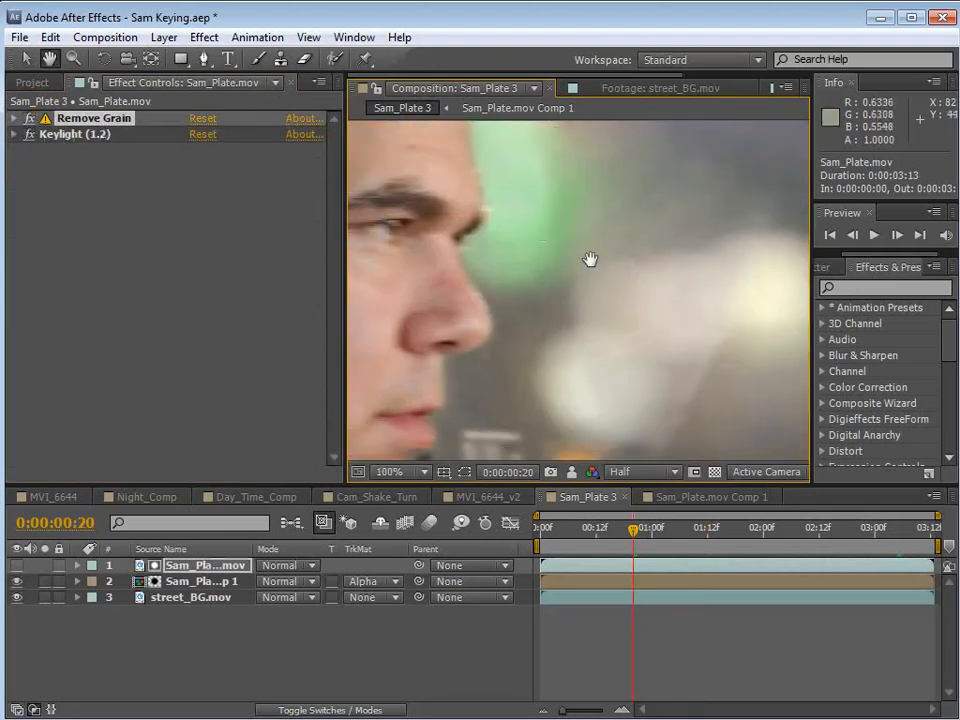
drag(499, 214, 589, 357)
scroll(593, 318, down, 2)
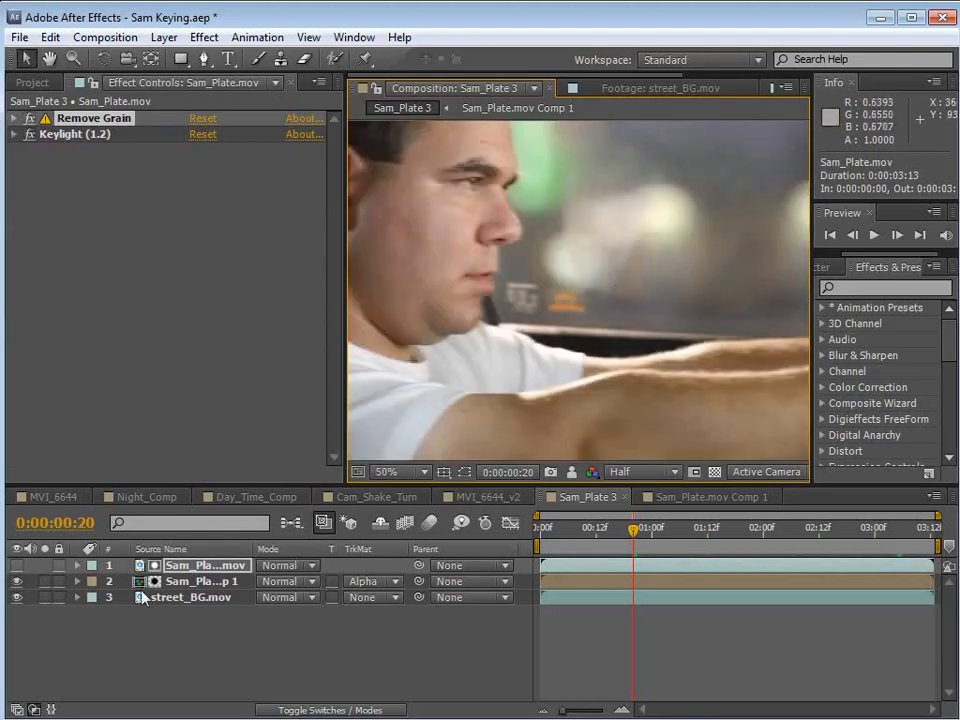
click(172, 586)
click(44, 581)
scroll(574, 270, up, 2)
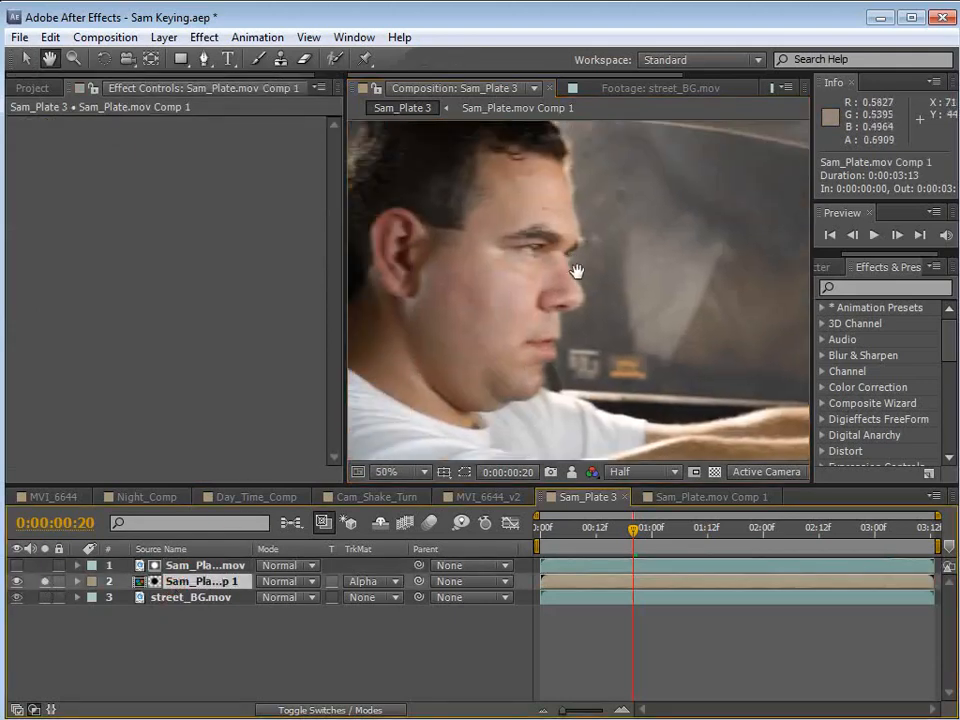
click(372, 581)
click(380, 600)
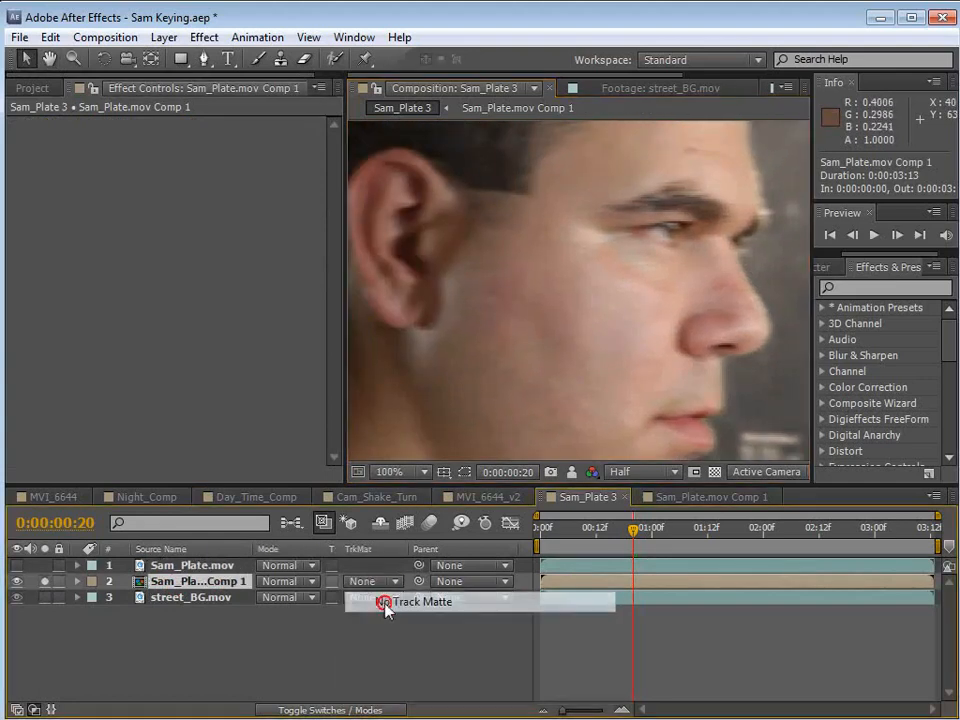
Examine the driver's skin and window edges in the unmatted plate at Full resolution at 0:00:00:20, 0:00:01:02 and 0:00:01:15.
key(v)
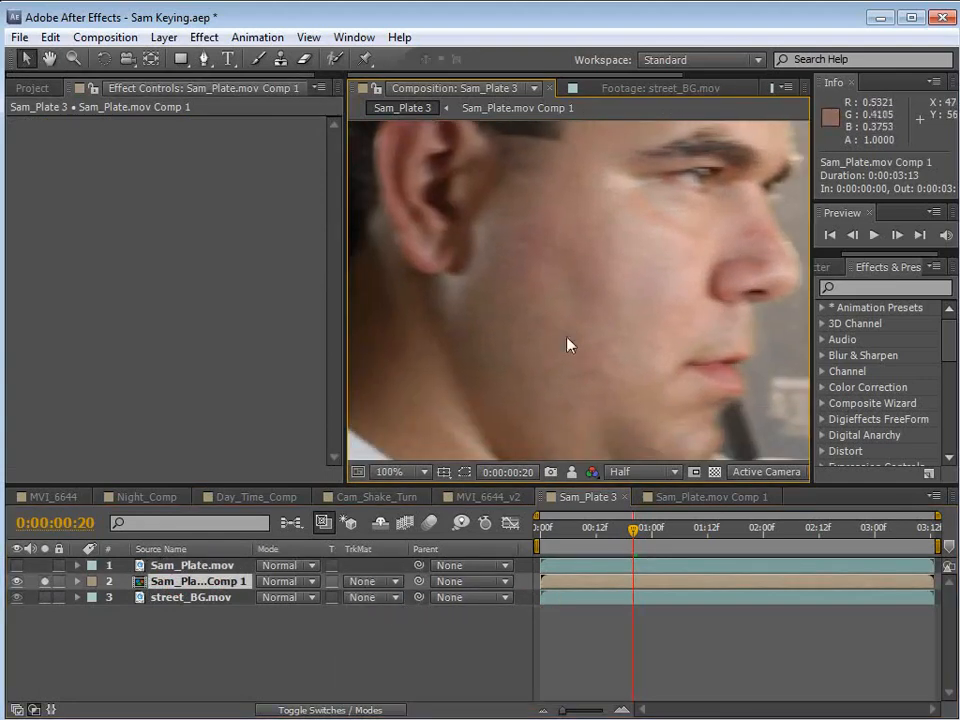
scroll(567, 344, down, 2)
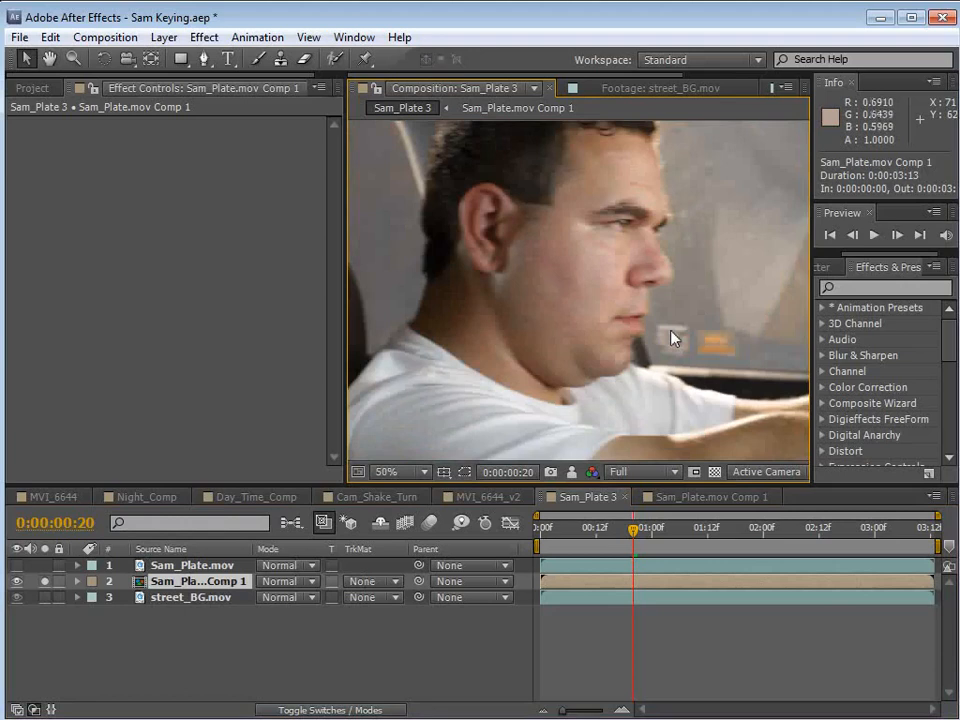
key(h)
scroll(574, 300, up, 2)
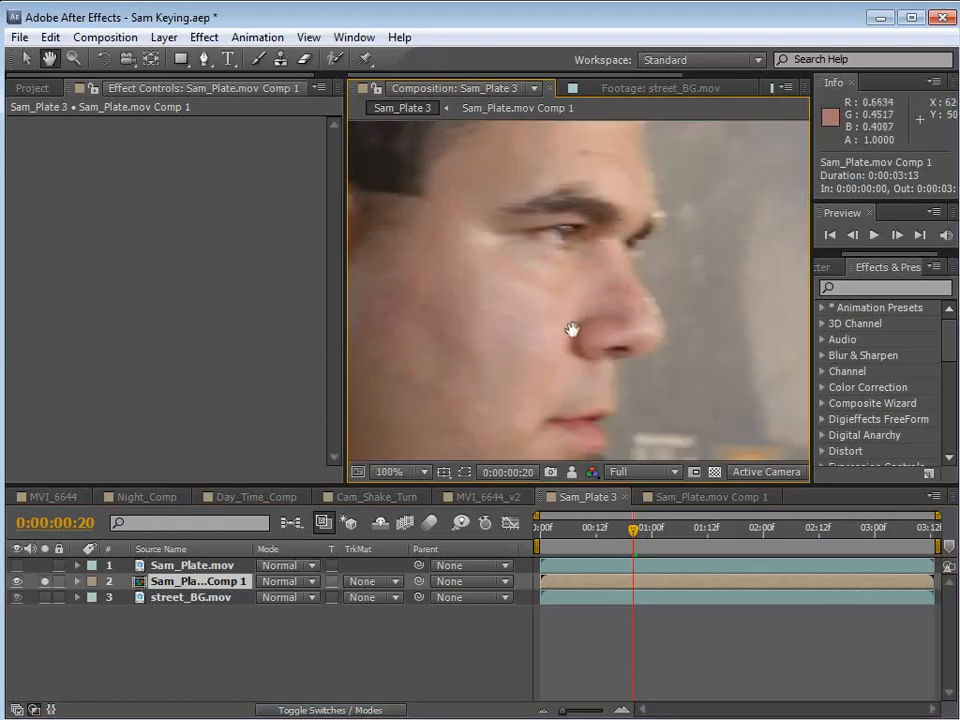
drag(572, 330, 577, 385)
key(v)
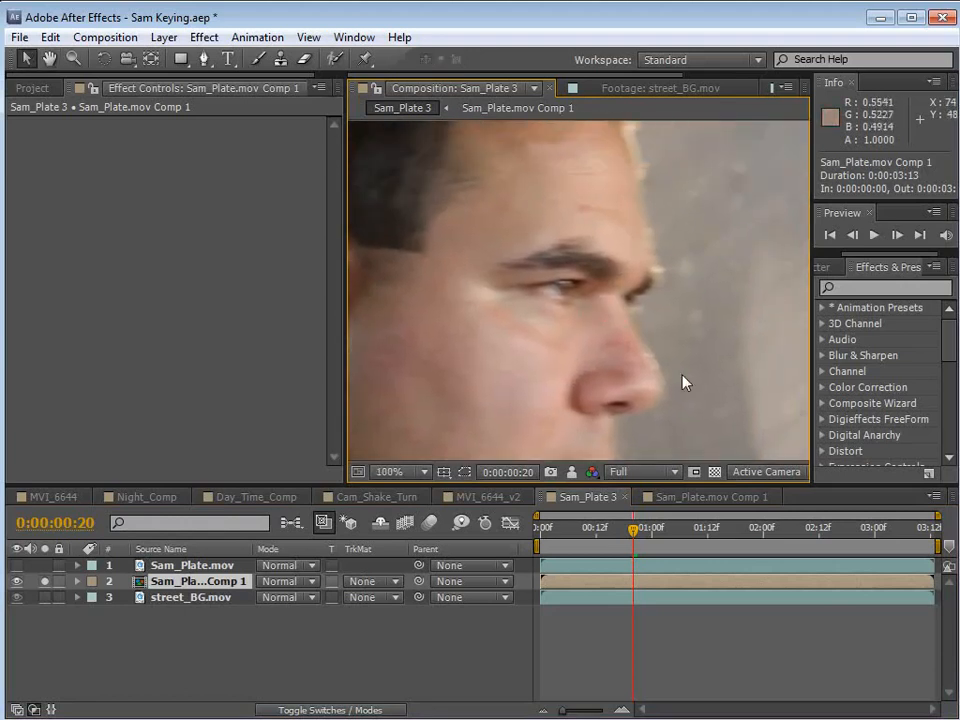
click(662, 530)
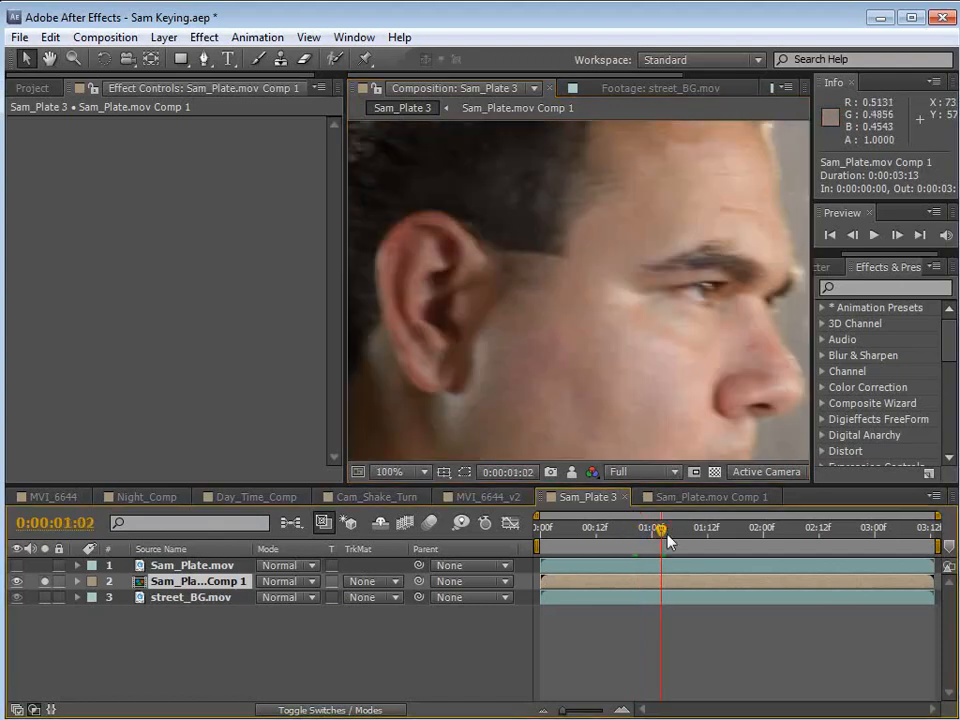
click(721, 529)
key(h)
drag(737, 401, 576, 271)
key(comma)
key(comma)
key(v)
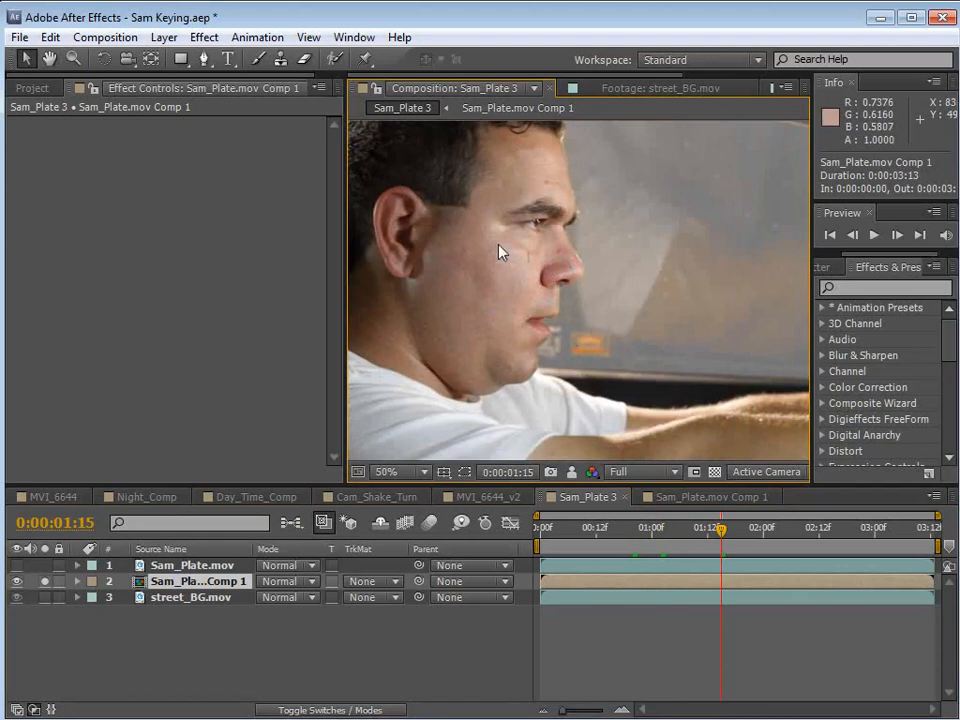
Unsolo the Sam_Plate.mov Comp 1 layer and restore its Alpha track matte.
click(44, 583)
click(370, 584)
click(381, 628)
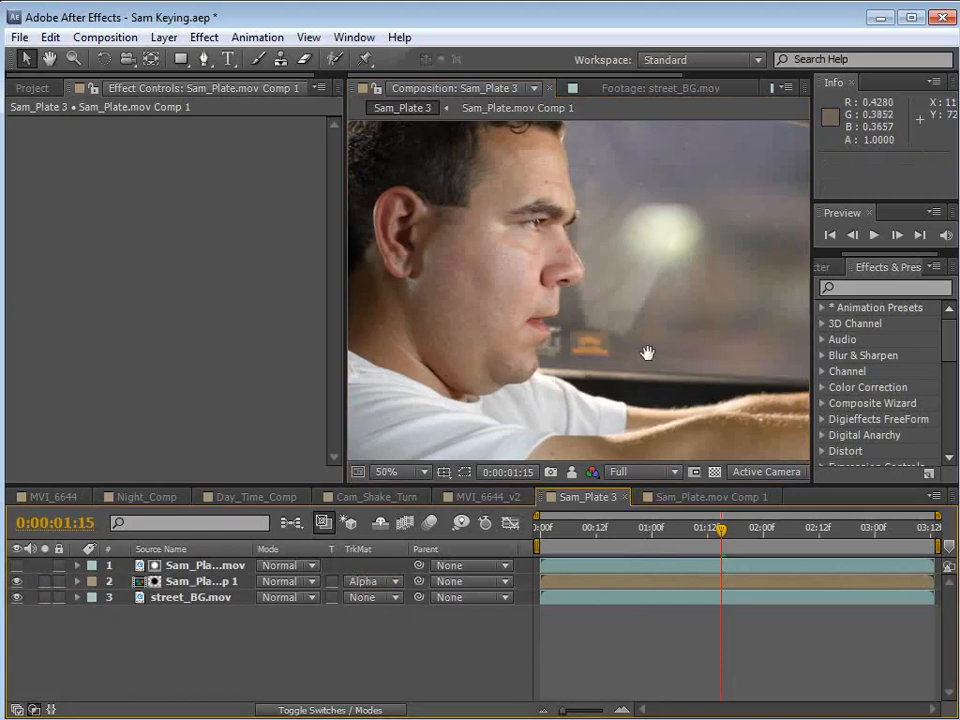
scroll(648, 353, down, 2)
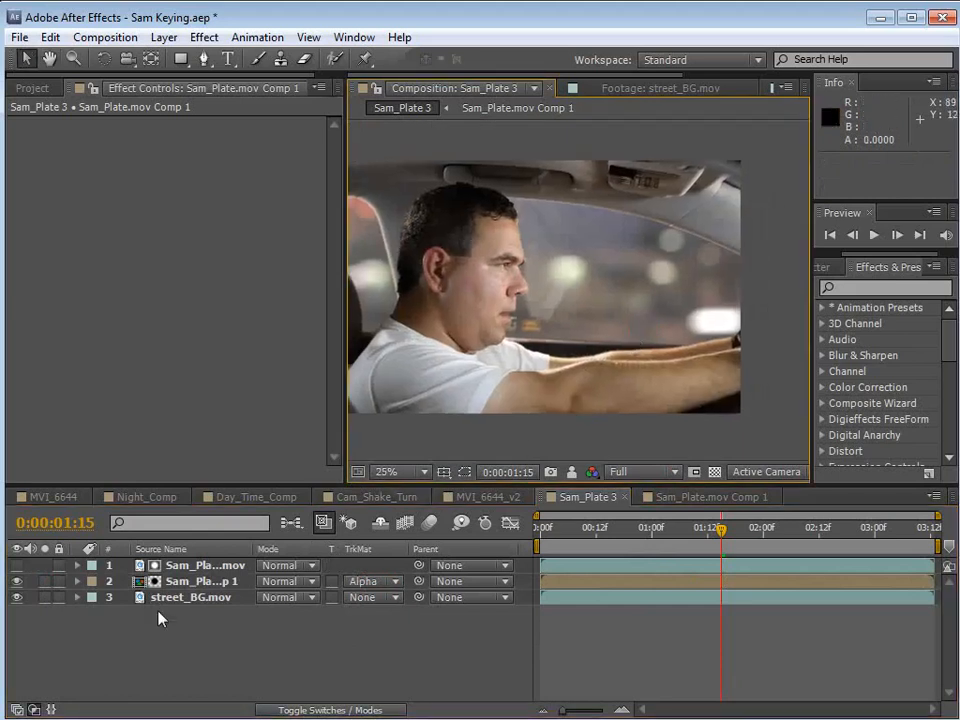
Switch off Remove Grain on the Sam_Plate.mov matte layer and show its Keylight settings.
click(187, 566)
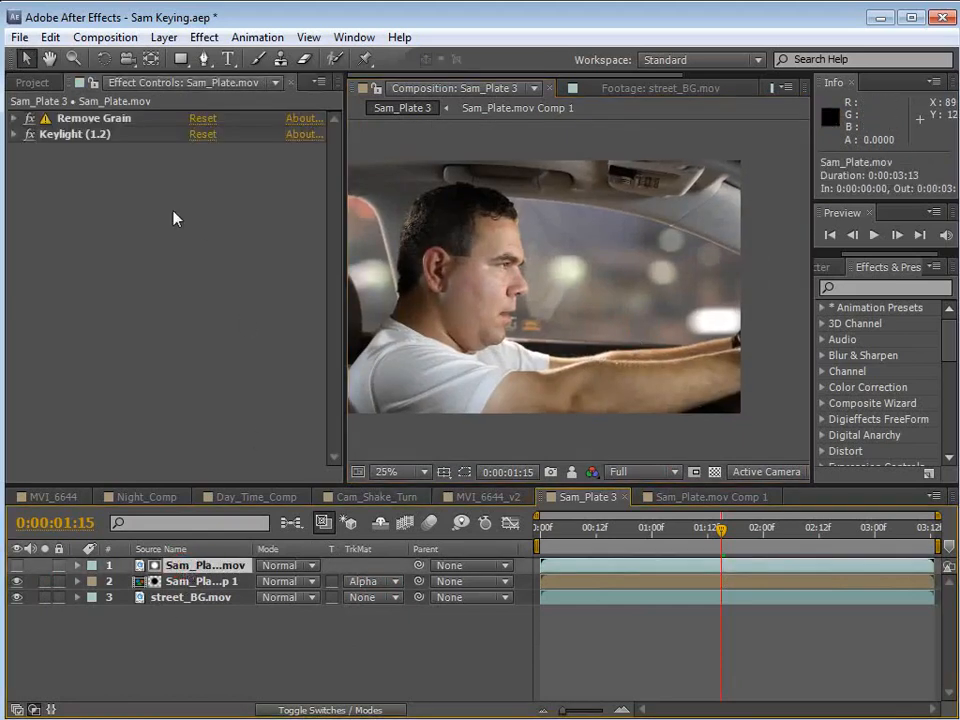
click(29, 121)
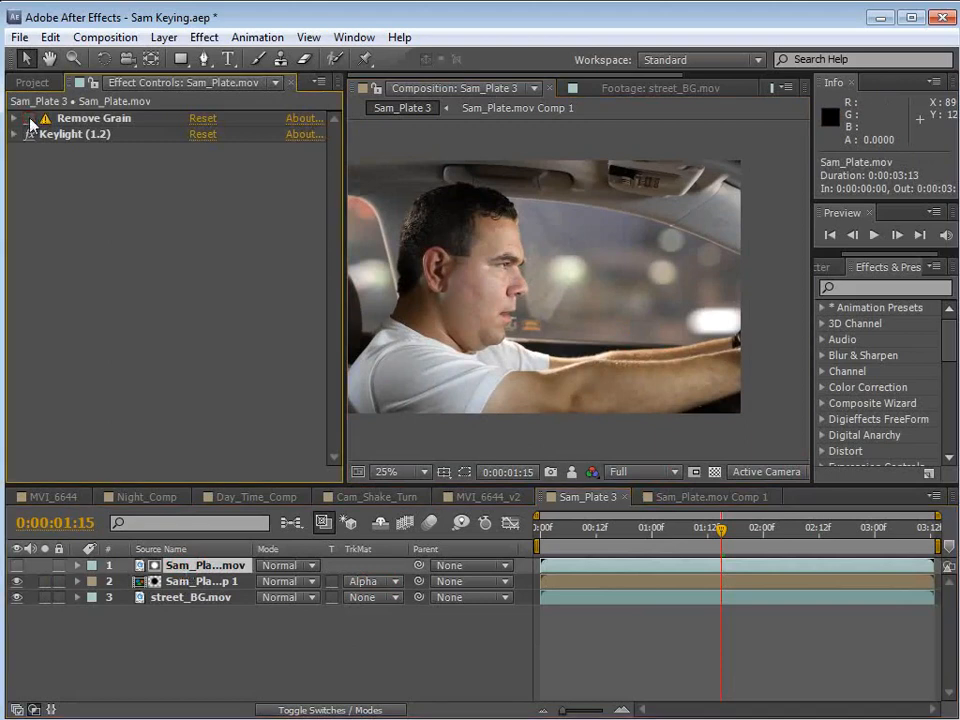
key(period)
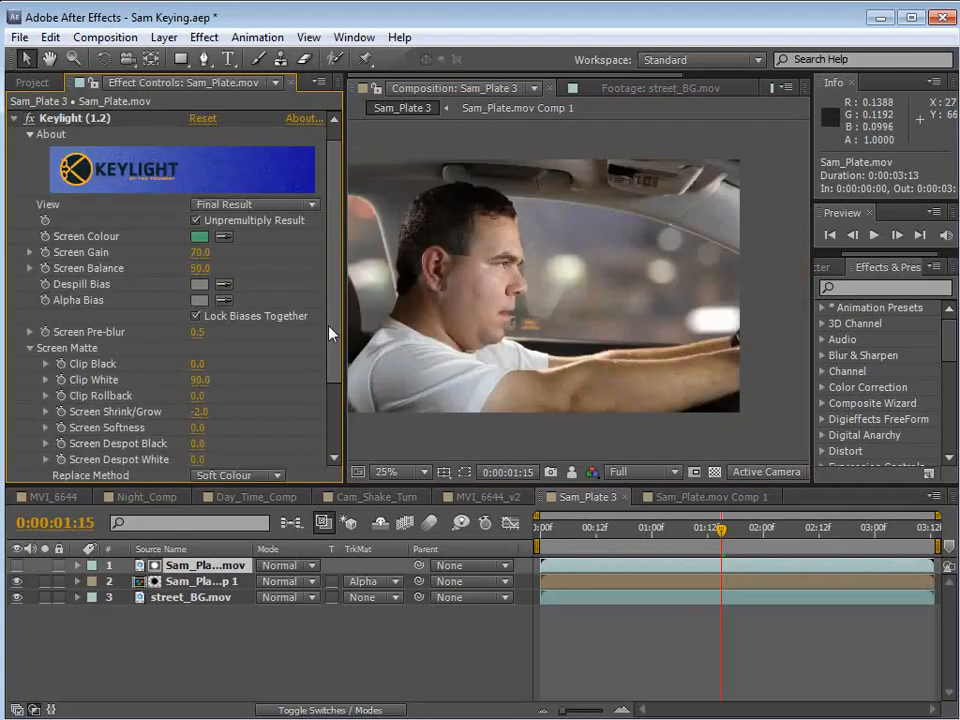
Create an adjustment layer above all the layers in Sam_Plate 3 and apply a Curves effect to it.
click(165, 37)
mouse_move(175, 60)
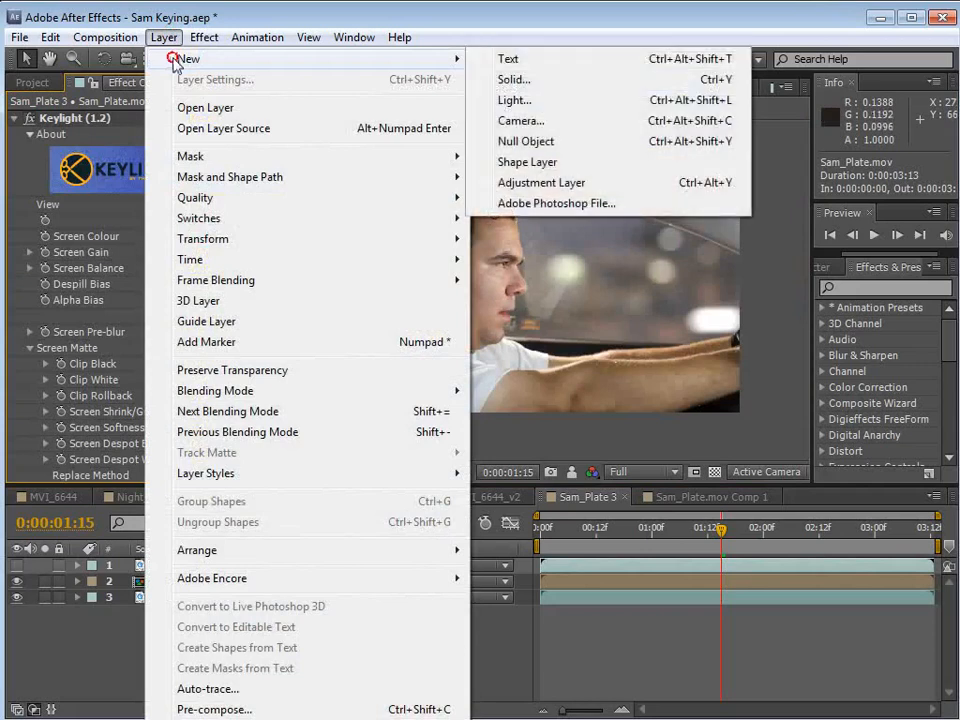
click(545, 182)
click(210, 37)
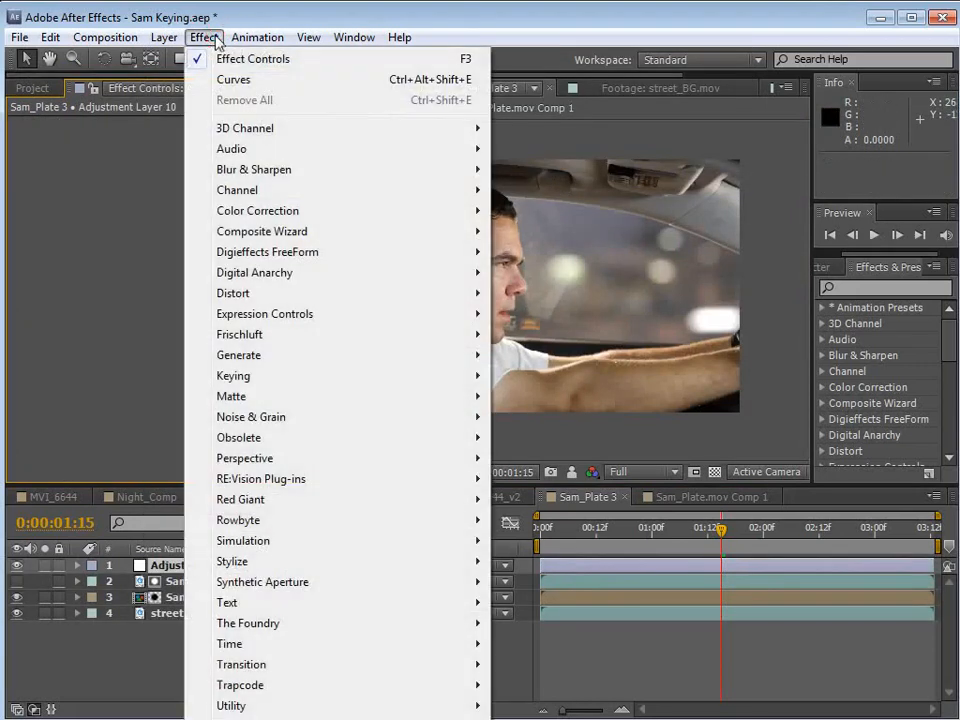
click(210, 211)
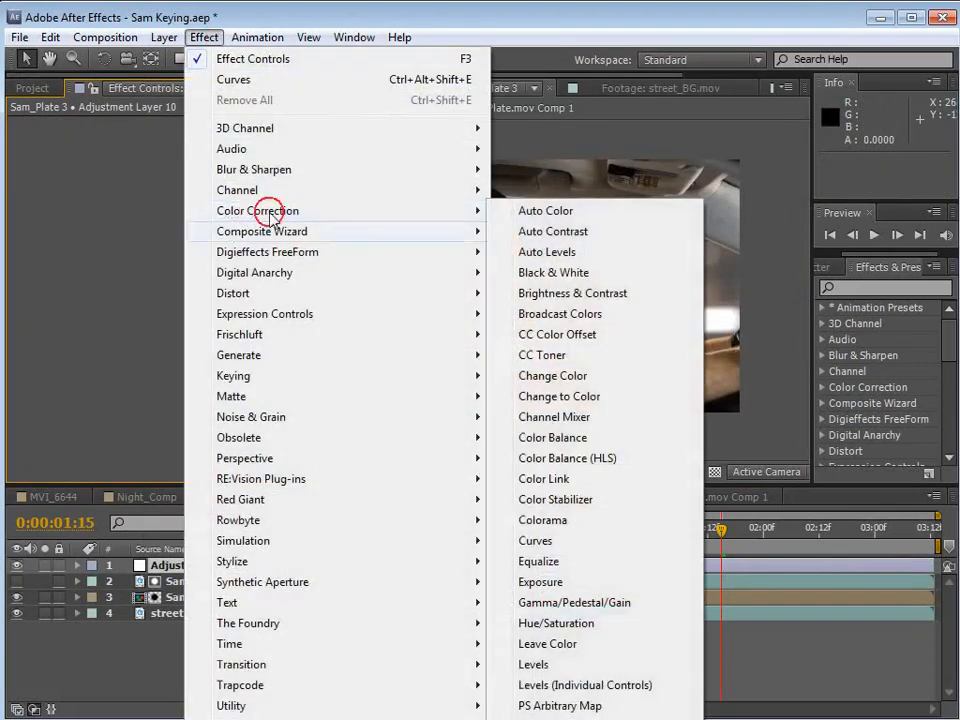
click(545, 541)
Add a Tint effect to the adjustment layer and set Amount to Tint to 20%.
click(201, 37)
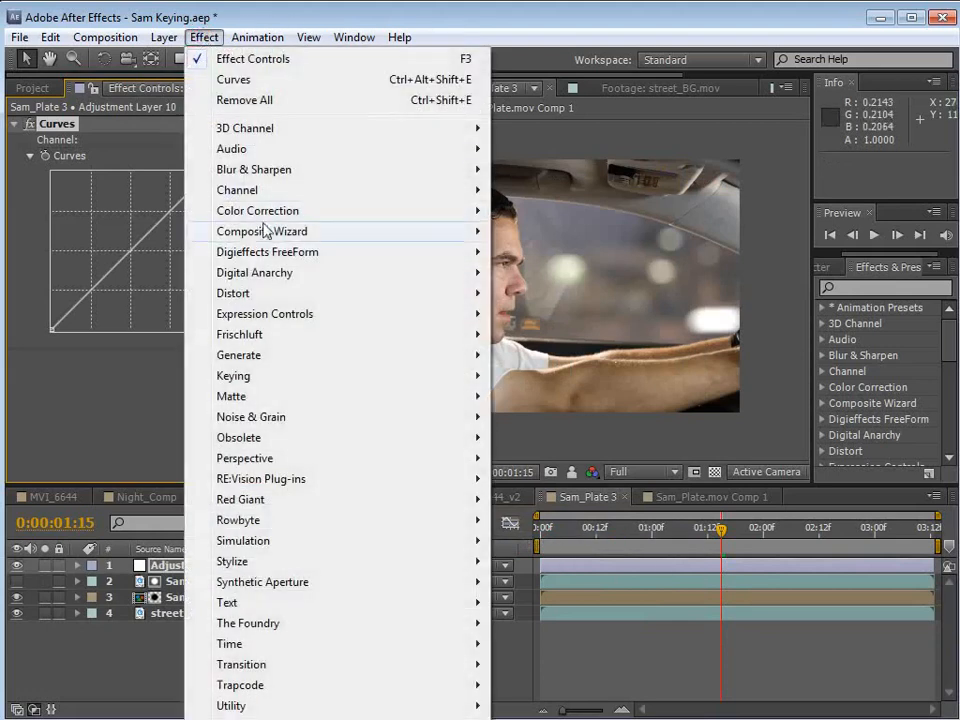
click(300, 211)
click(535, 719)
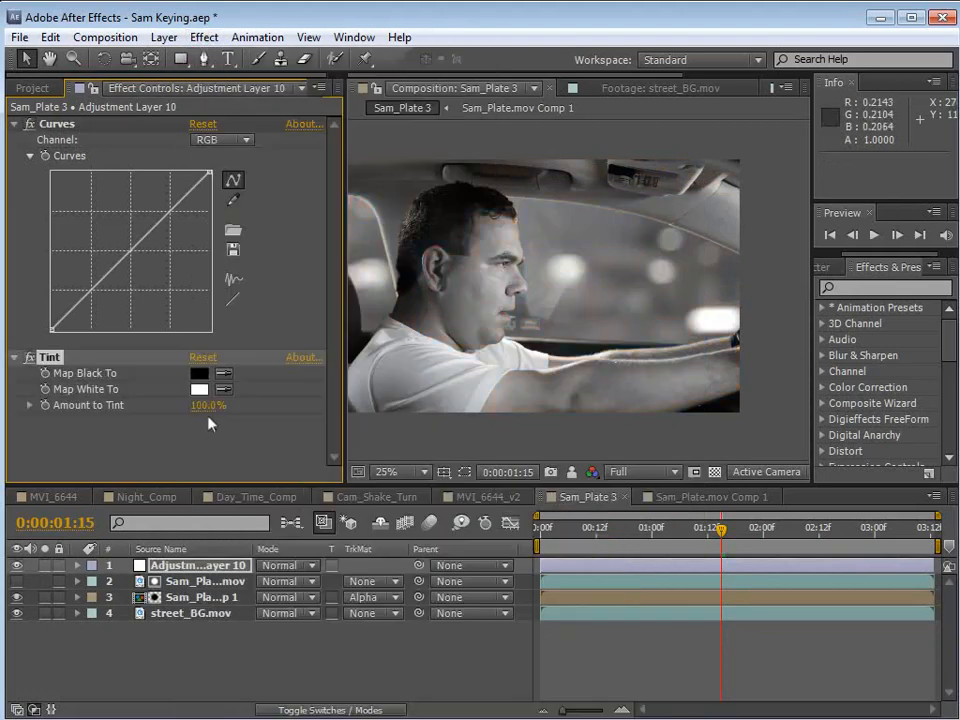
text(20)
key(Return)
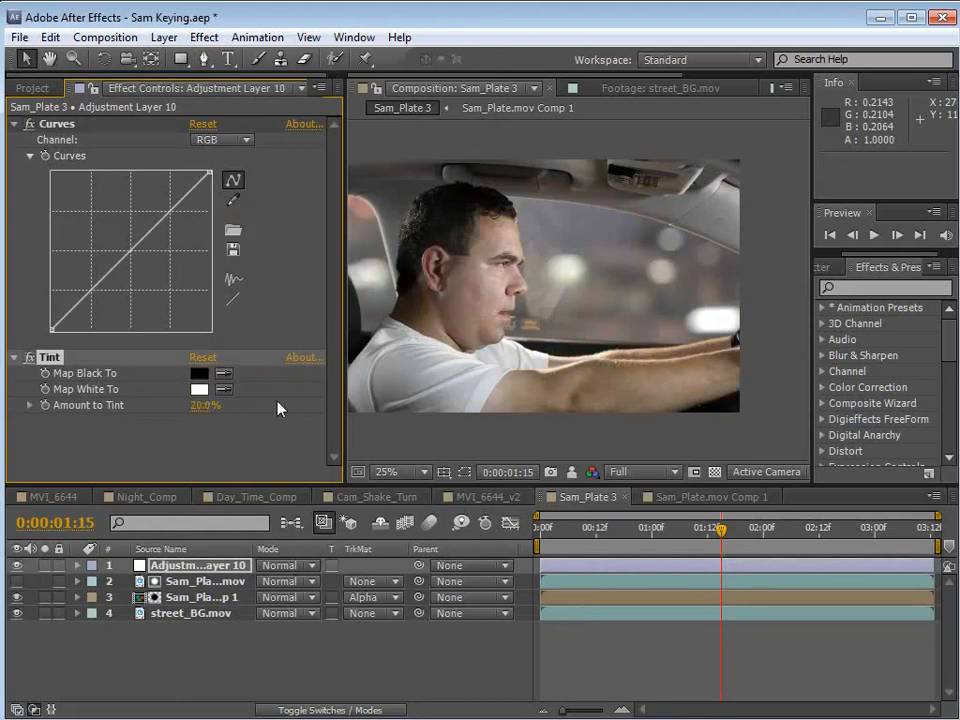
In Curves, pull the RGB midtones and shadows down and lower the Red channel's midtones slightly.
drag(127, 256, 153, 262)
drag(98, 308, 88, 314)
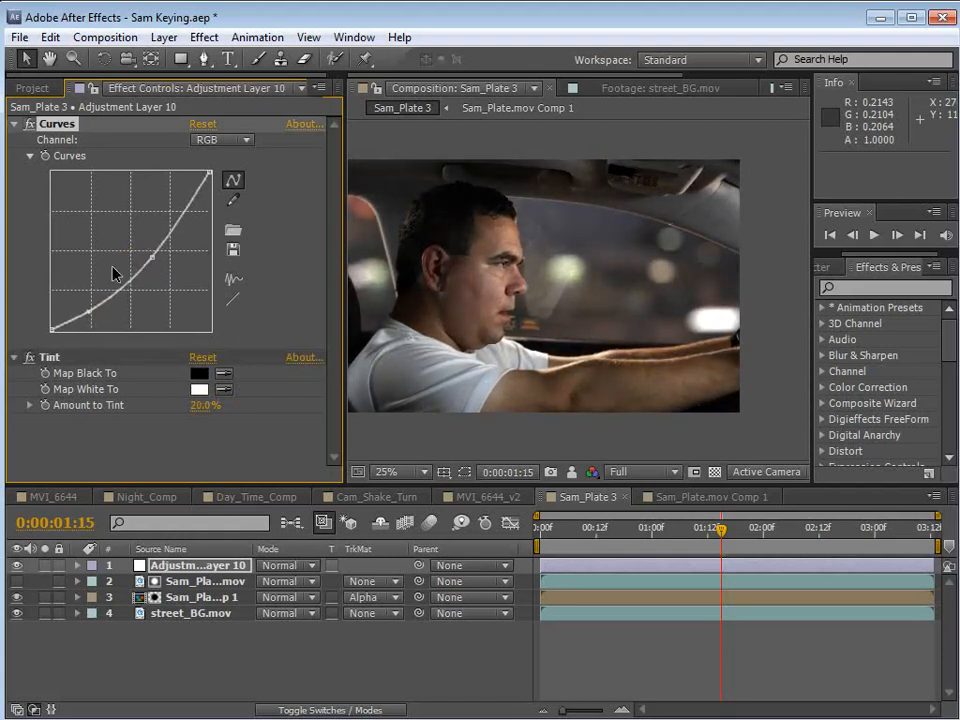
click(224, 141)
click(229, 180)
mouse_move(126, 262)
mouse_down()
mouse_move(139, 268)
mouse_move(131, 268)
mouse_up()
Place a midpoint on the Blue channel of Curves and set Amount to Tint to 38%.
click(222, 140)
click(226, 221)
drag(127, 261, 125, 256)
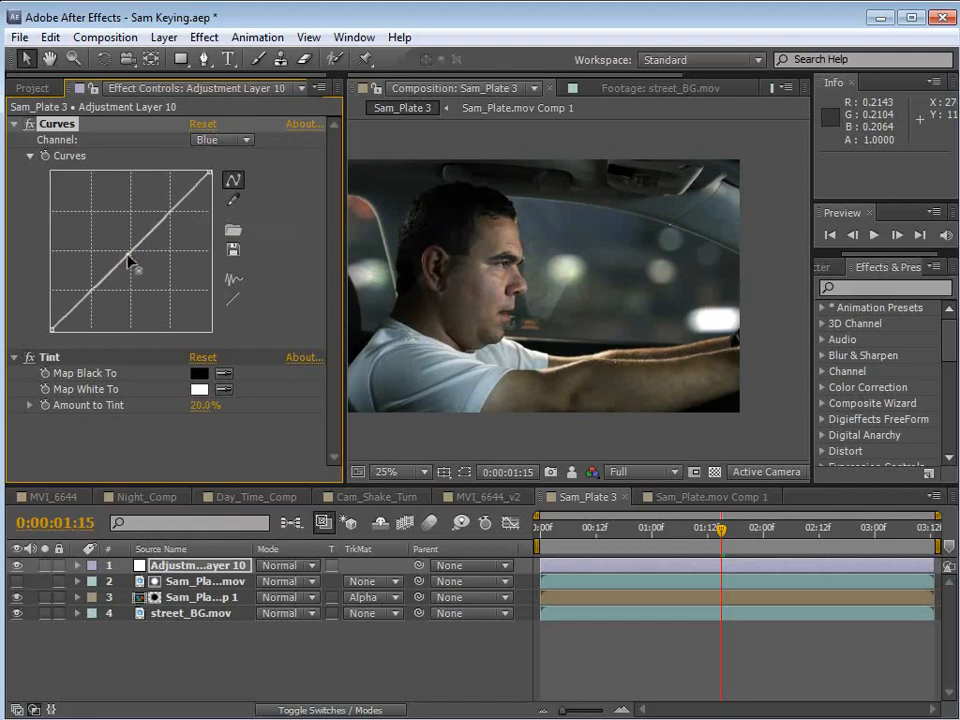
drag(198, 405, 205, 404)
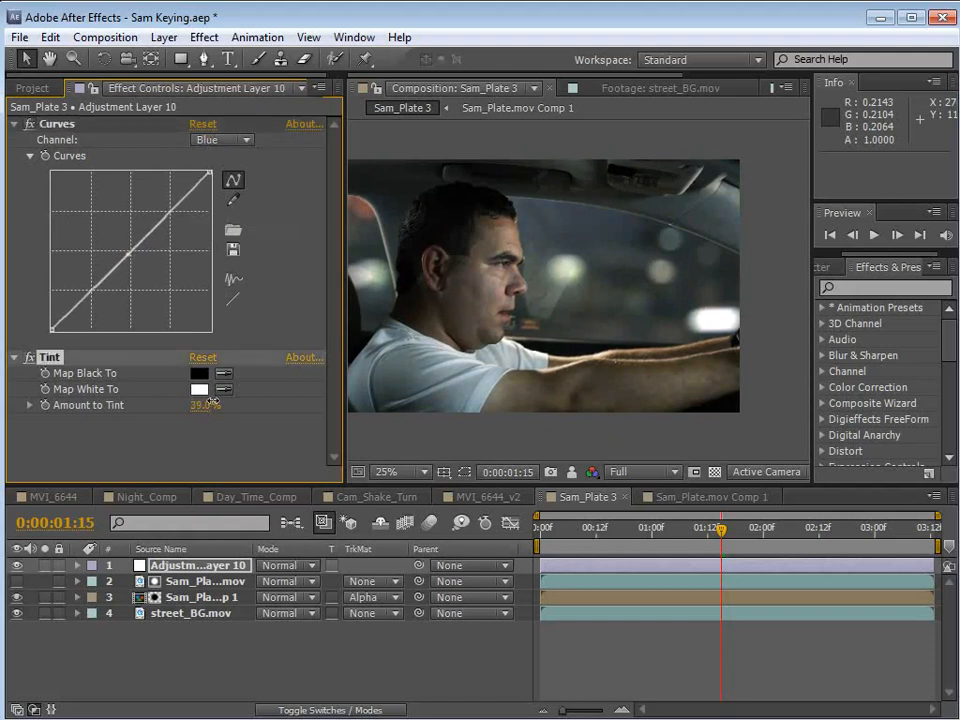
Add a second Curves effect after Tint and place a shadow point and a midtone point on its Red channel, close to the diagonal.
click(204, 37)
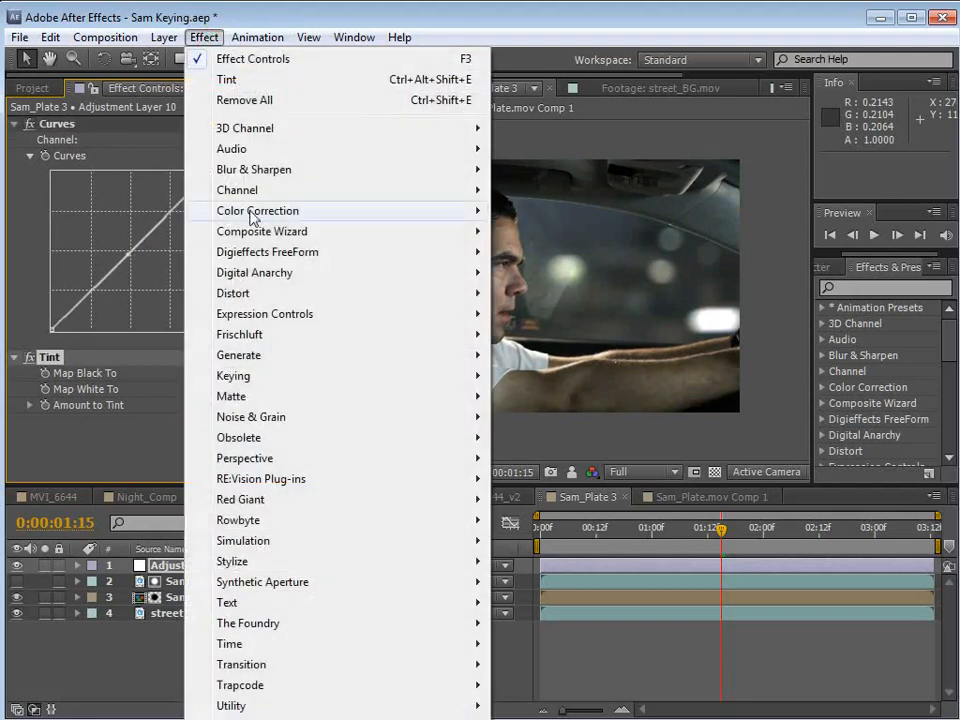
mouse_move(253, 211)
click(535, 541)
click(222, 272)
click(234, 314)
click(131, 379)
drag(131, 373, 137, 373)
drag(90, 417, 93, 422)
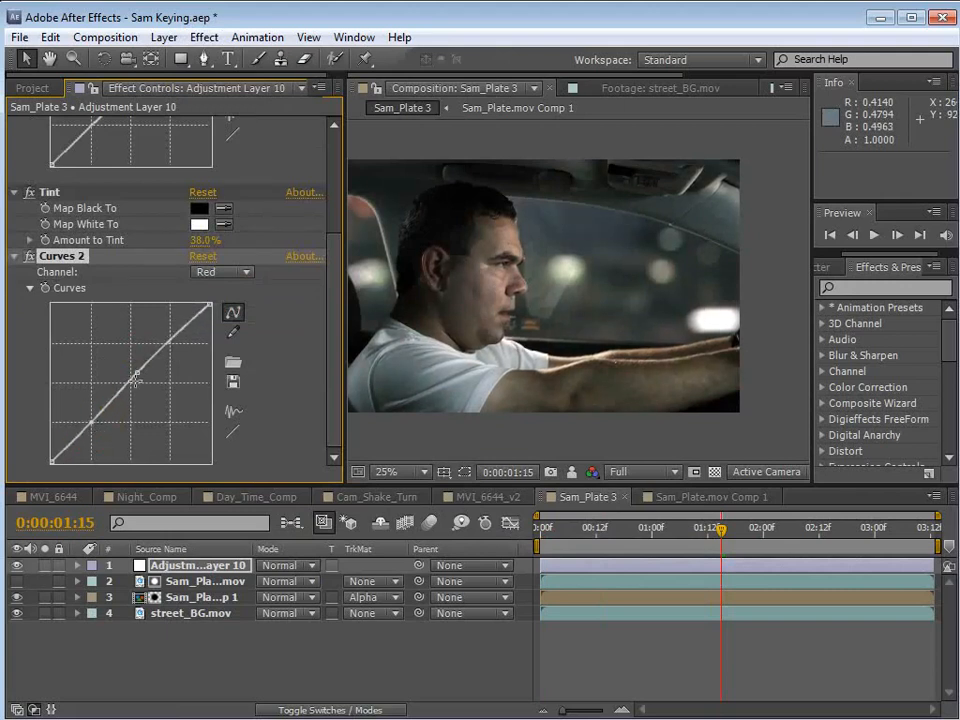
drag(140, 371, 144, 369)
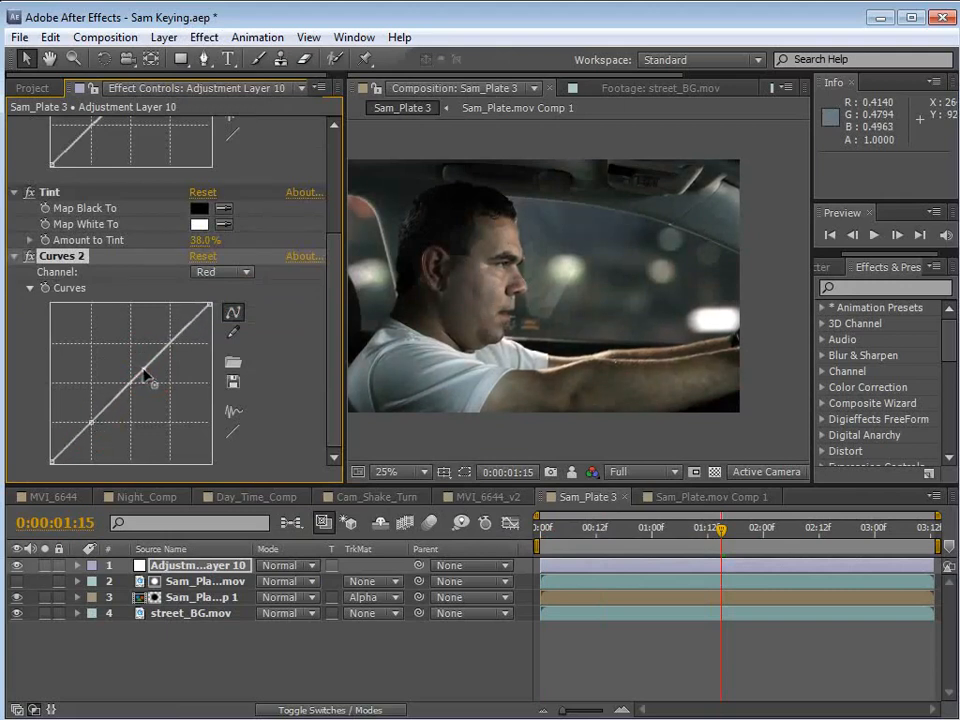
On the RGB channel of Curves 2, lift the midtones and pull the darkest shadows down for more contrast.
click(218, 280)
click(222, 298)
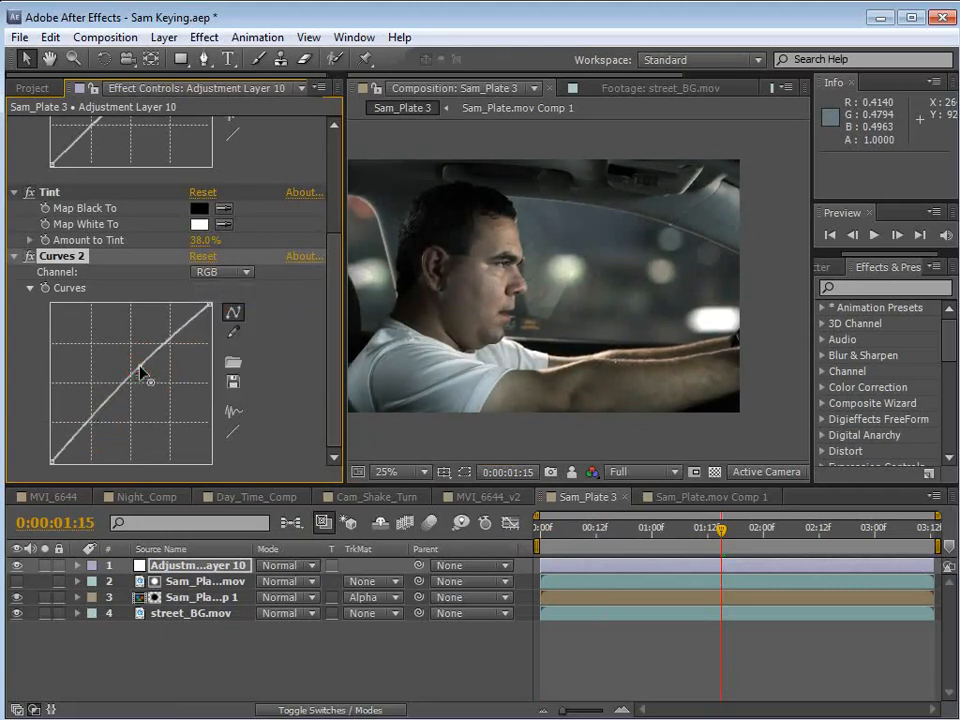
click(107, 410)
click(73, 441)
drag(73, 441, 74, 450)
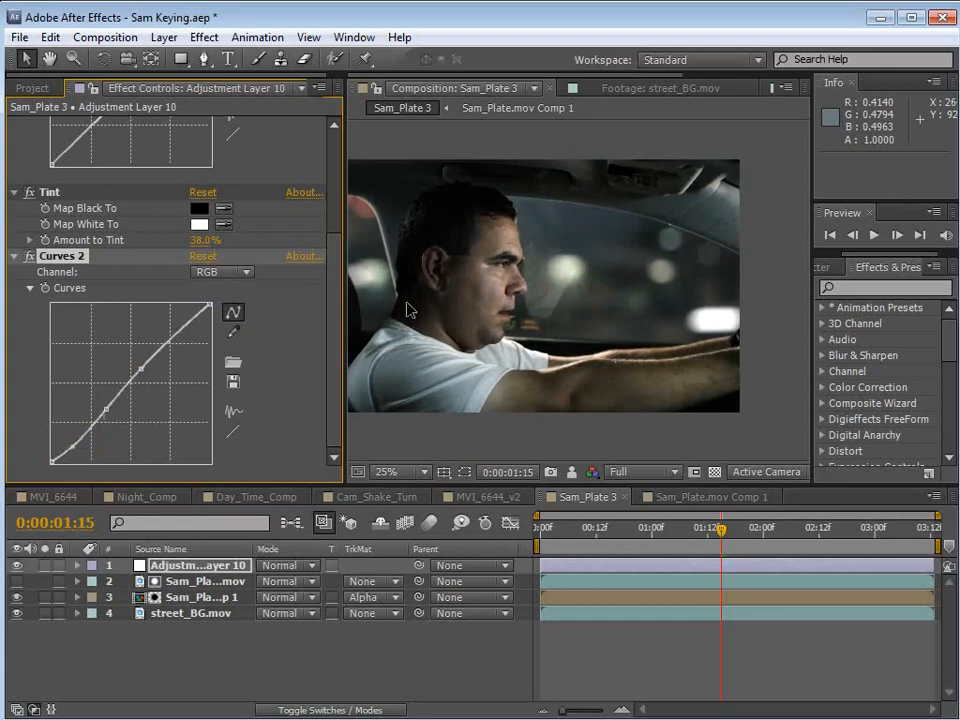
At 0:00:01:01, set Amount to Tint to 48% and, on the Curves 2 Blue channel, lower the midtones and lift the shadows slightly.
drag(724, 527, 657, 568)
drag(205, 240, 209, 240)
click(222, 272)
click(225, 351)
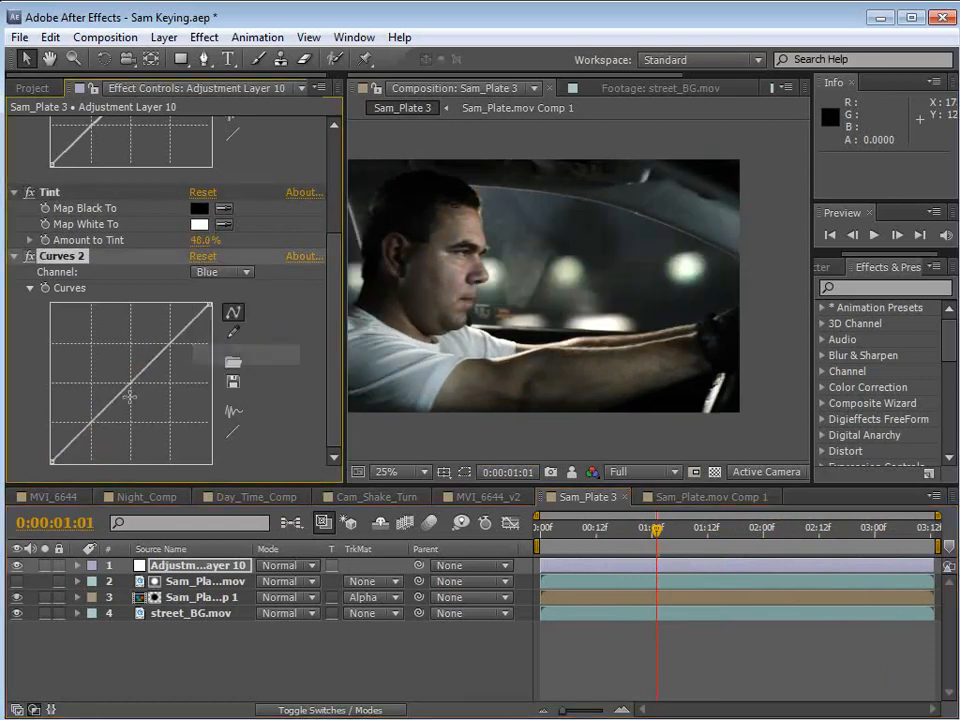
drag(128, 398, 124, 399)
click(82, 430)
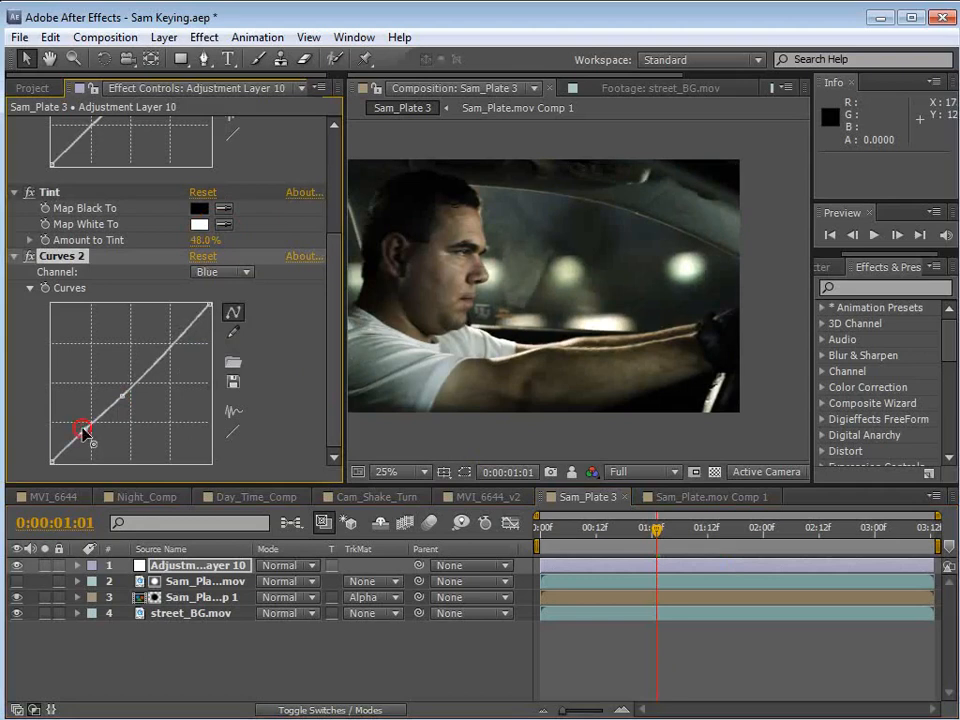
drag(122, 397, 120, 395)
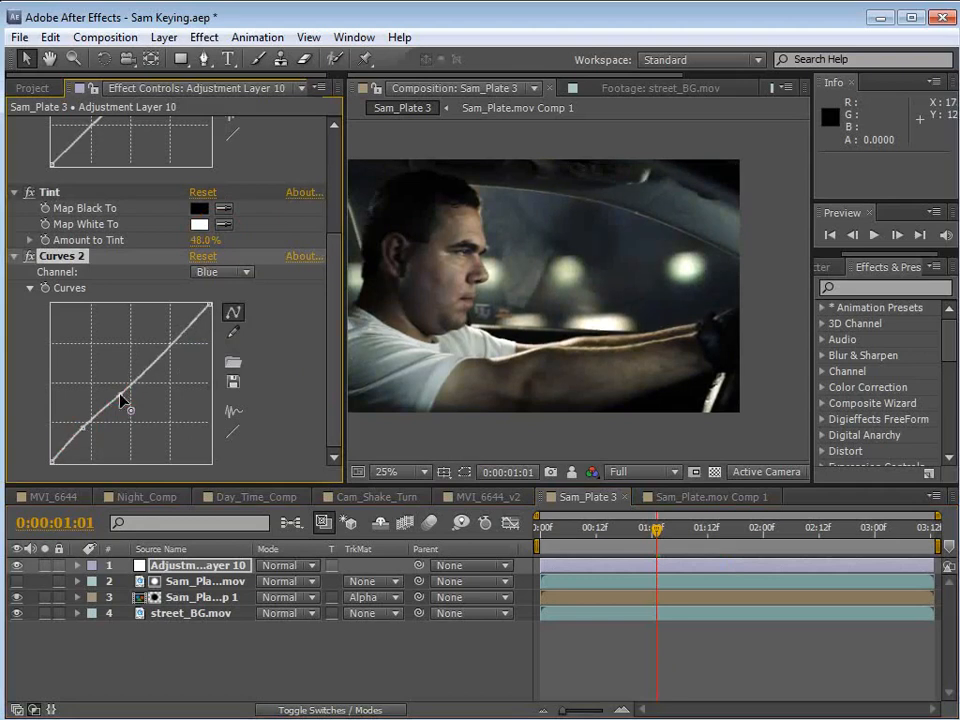
Compare the graded driver shot in Sam_Plate 3 with the MVI_6644_v2 composition, examining the driver's face and the window at 0:00:01:21.
drag(711, 527, 767, 578)
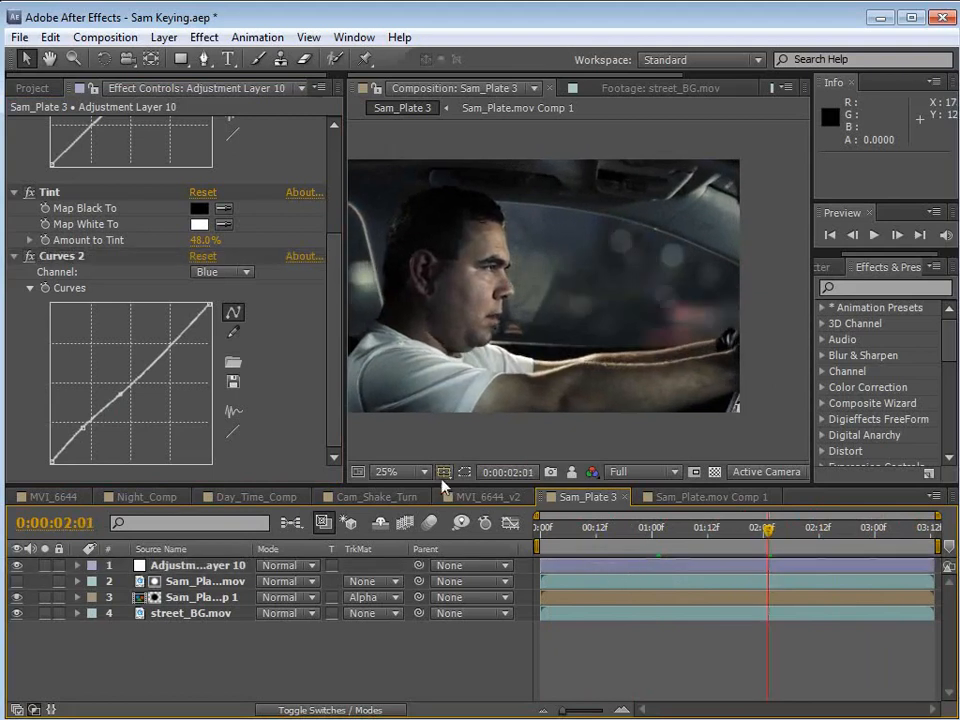
click(487, 496)
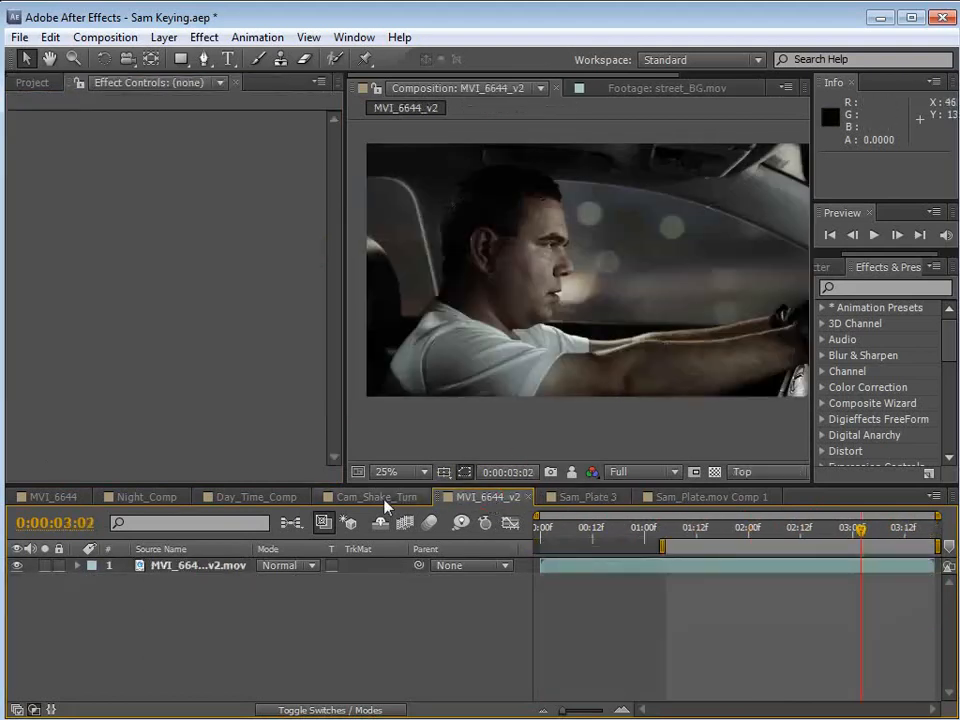
click(560, 496)
drag(790, 528, 736, 528)
click(666, 497)
click(474, 496)
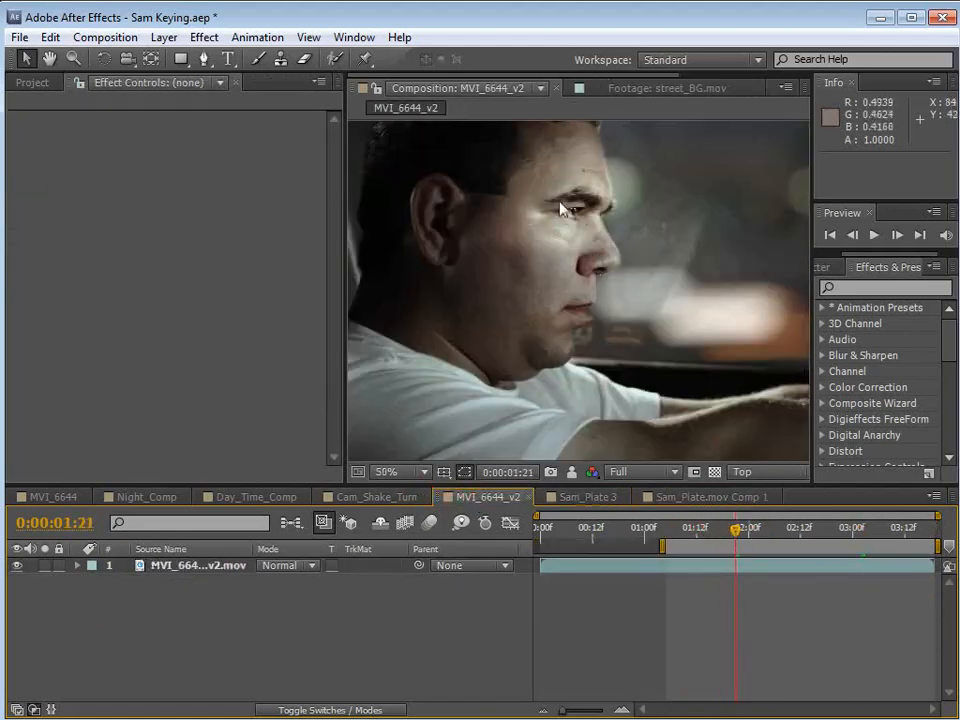
key(h)
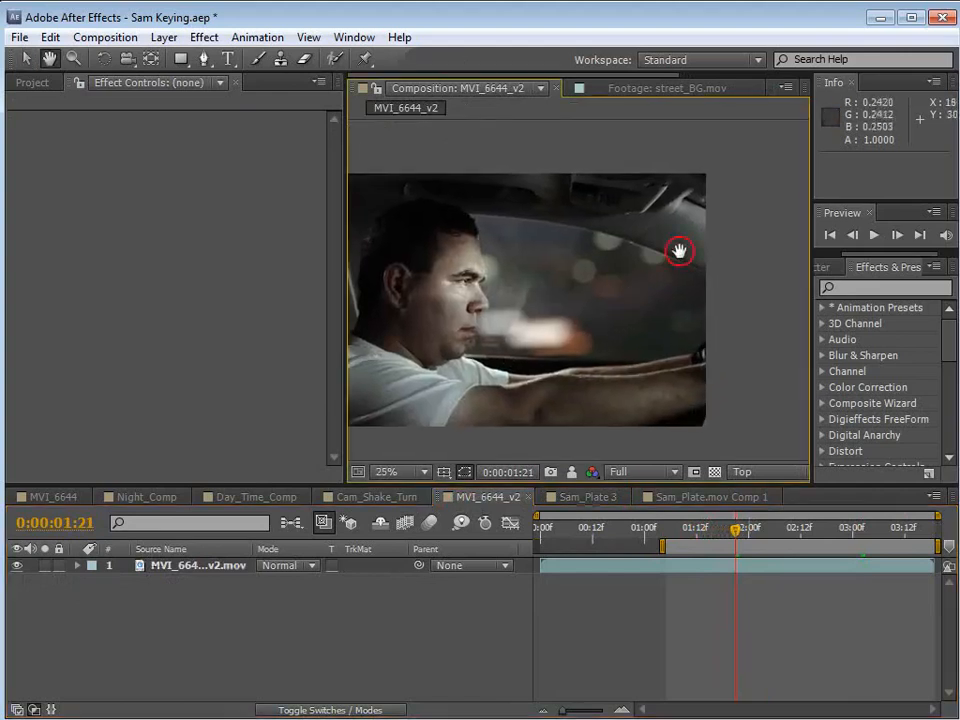
scroll(574, 313, up, 3)
key(v)
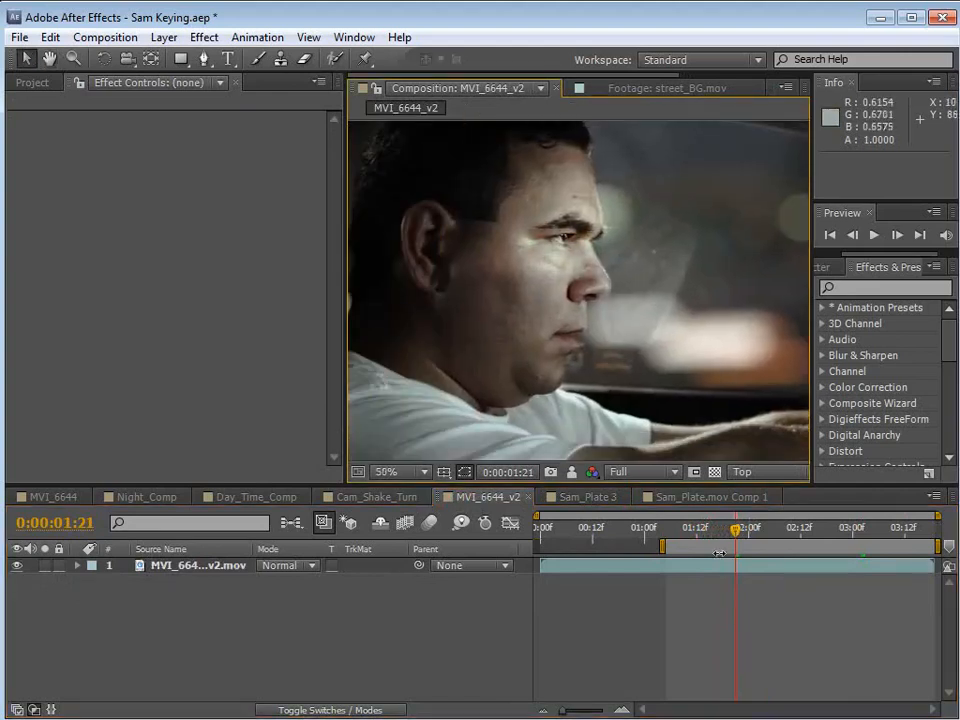